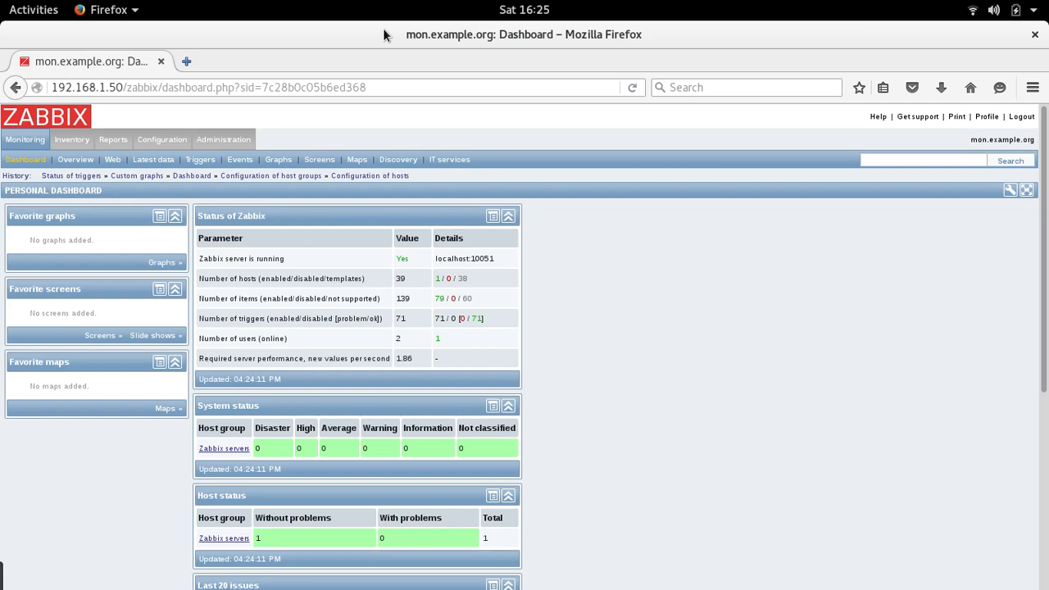
Step: Leave the address bar and show the Configuration links for host groups, templates and hosts
{"action": "left_click", "coordinate": [123, 86]}
{"action": "key", "text": "shift+End"}
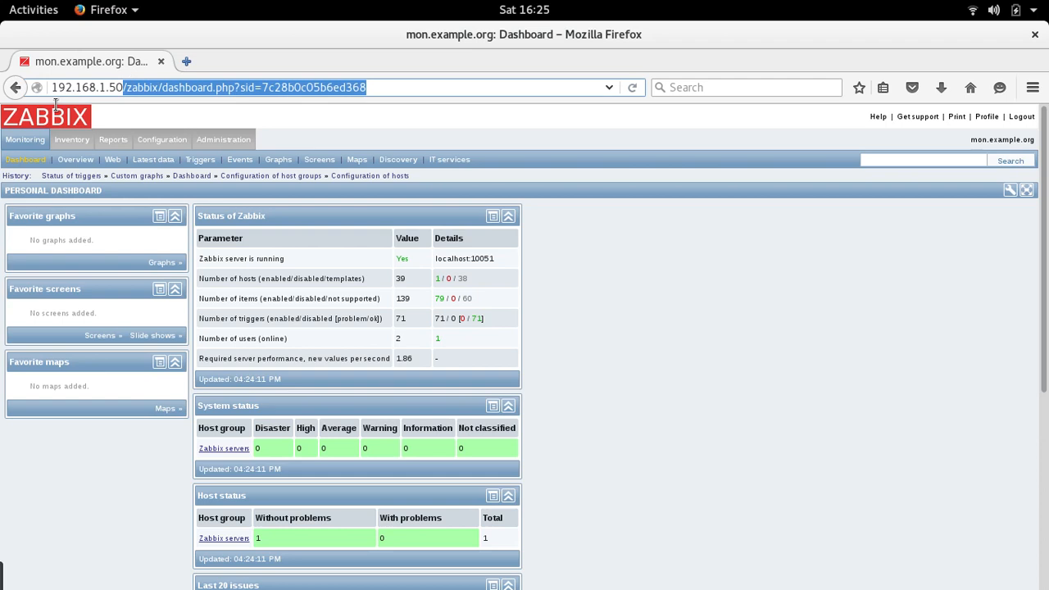
{"action": "left_click", "coordinate": [286, 131]}
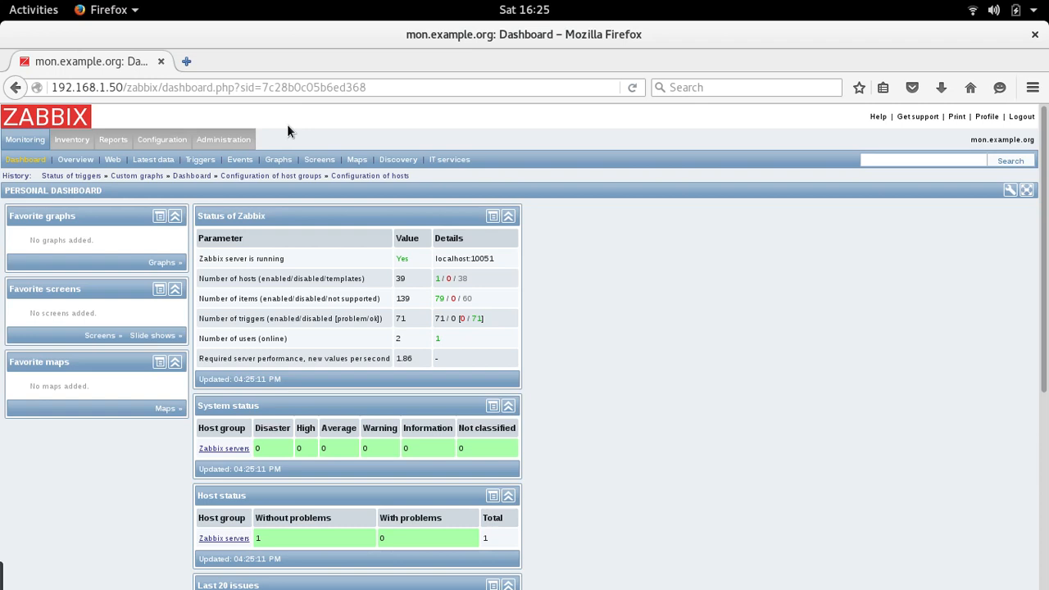
{"action": "mouse_move", "coordinate": [163, 145]}
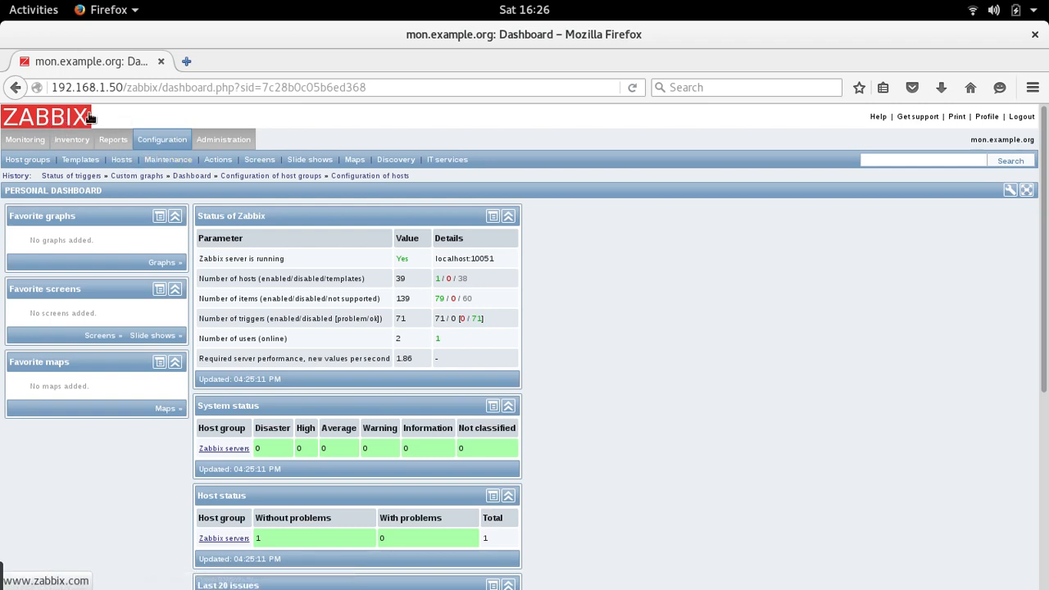
Step: Start a new host with host name and visible name Cisco-Sw1, no group chosen yet
{"action": "left_click", "coordinate": [123, 161]}
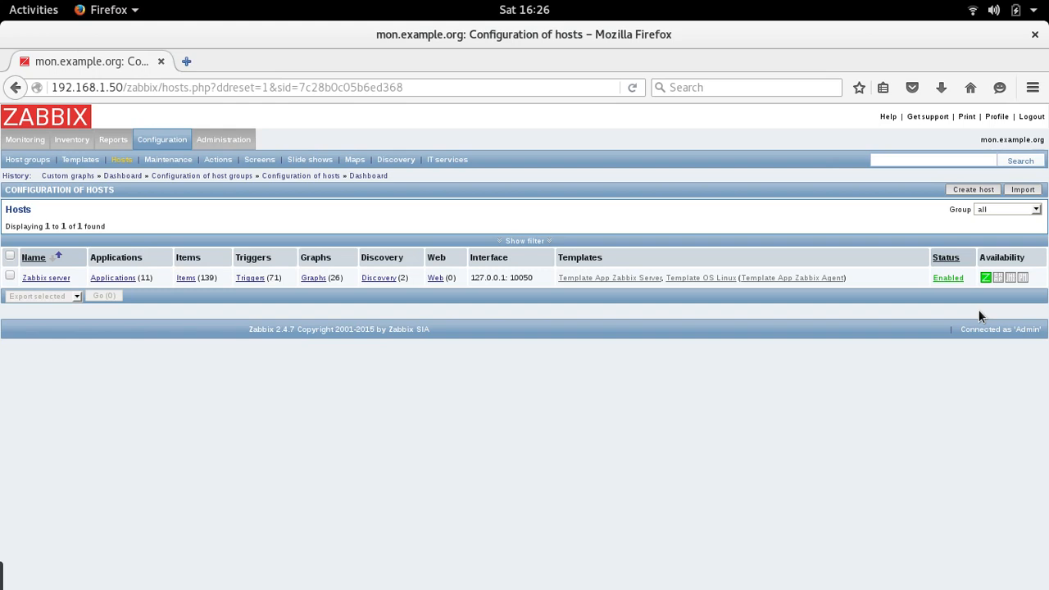
{"action": "left_click", "coordinate": [989, 190]}
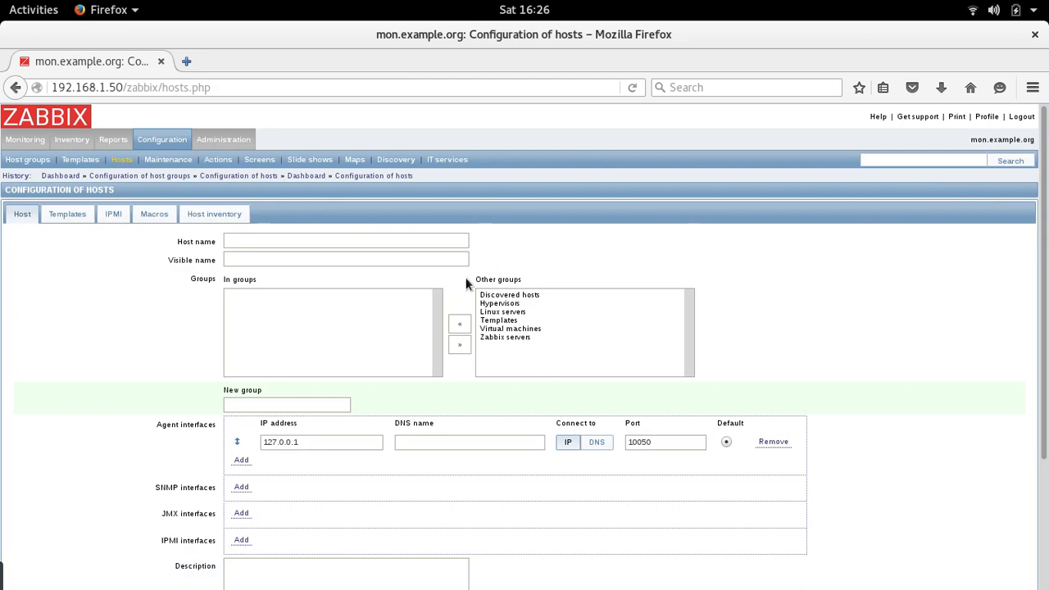
{"action": "left_click", "coordinate": [277, 241]}
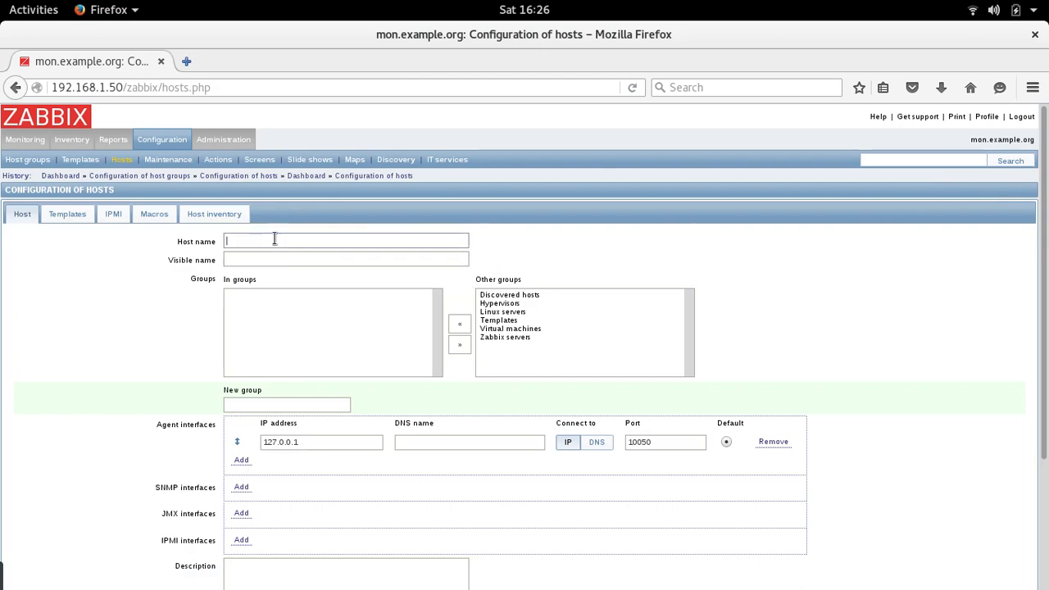
{"action": "type", "text": "Cisco-Sw1"}
{"action": "left_click", "coordinate": [258, 259]}
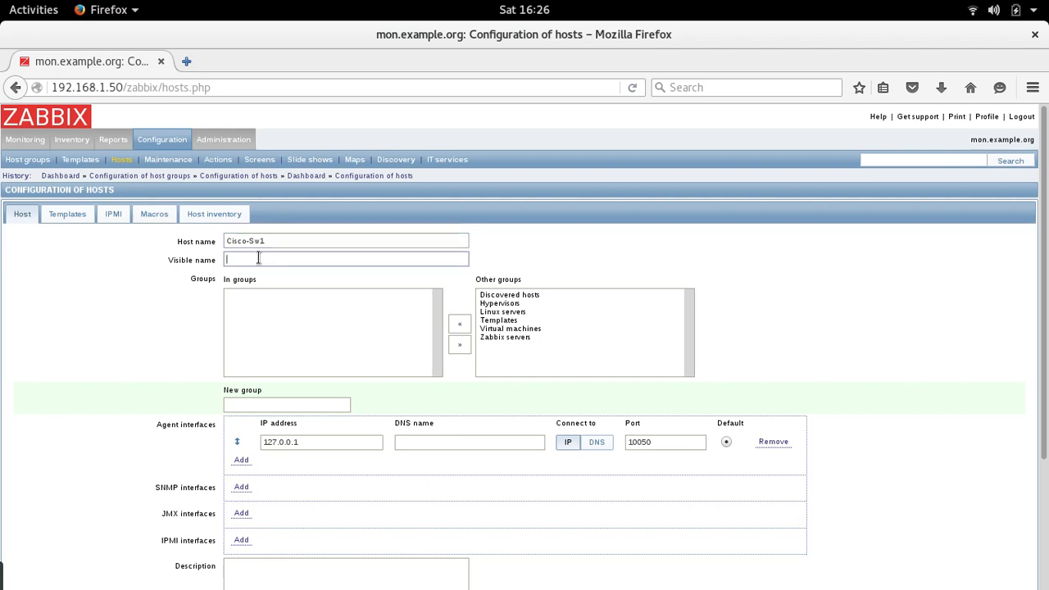
{"action": "type", "text": "Cisco-Sw1"}
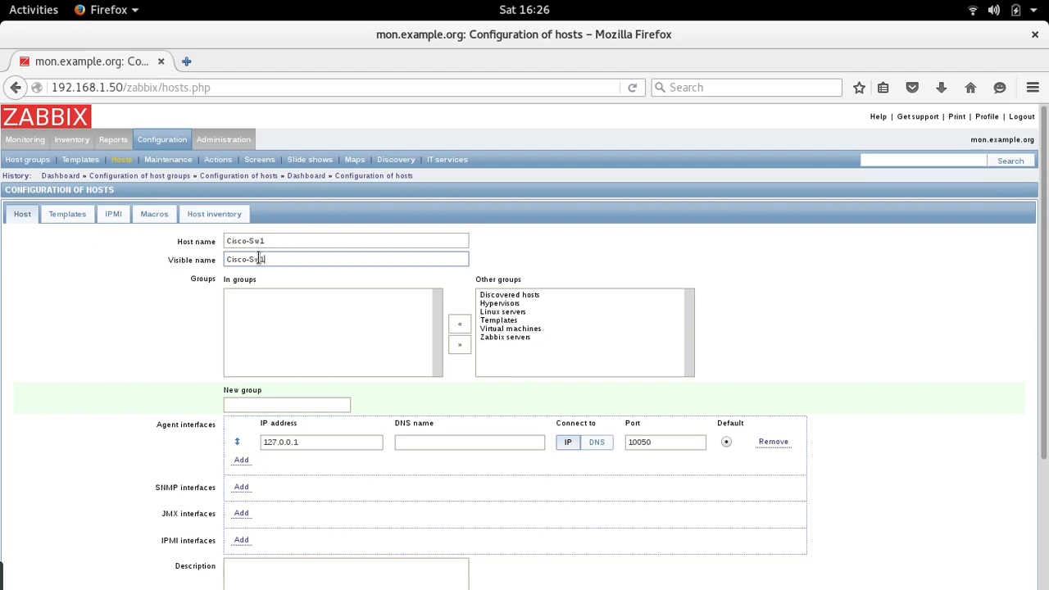
{"action": "left_click", "coordinate": [354, 306]}
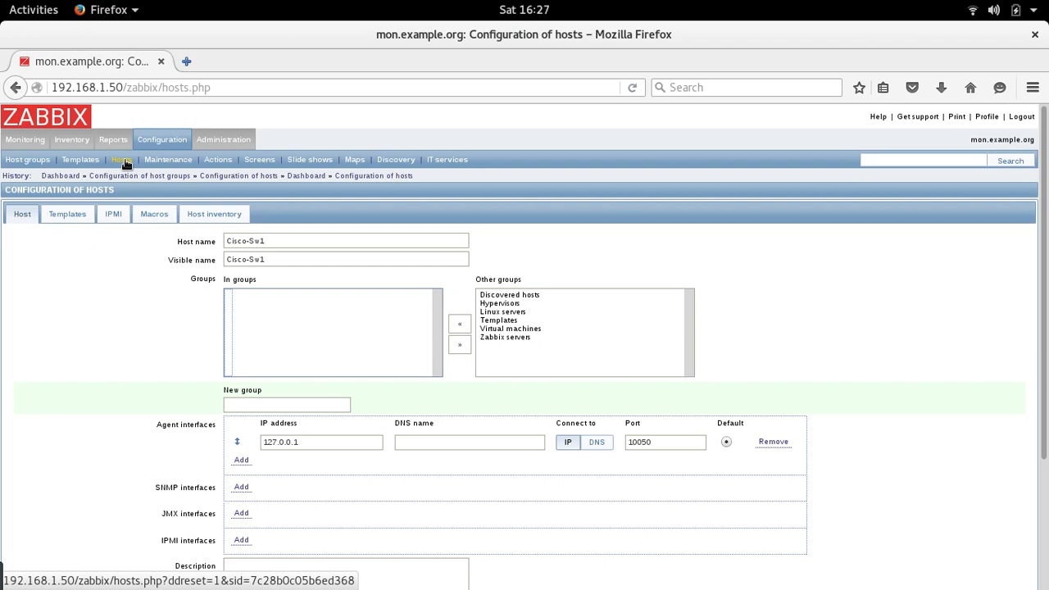
Step: Create an empty host group named Switches
{"action": "left_click", "coordinate": [27, 161]}
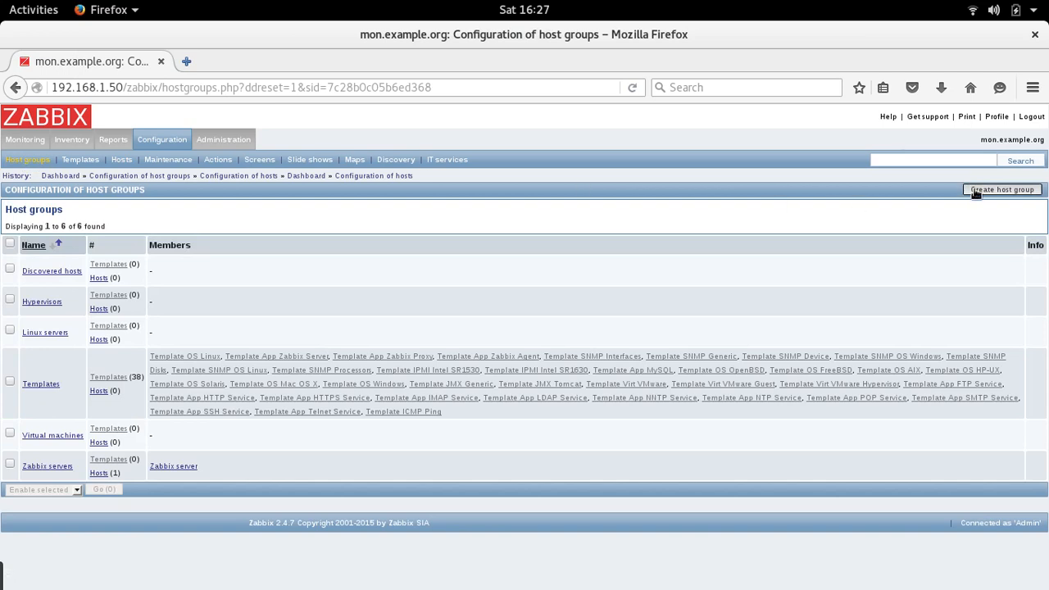
{"action": "left_click", "coordinate": [975, 191]}
{"action": "left_click", "coordinate": [326, 237]}
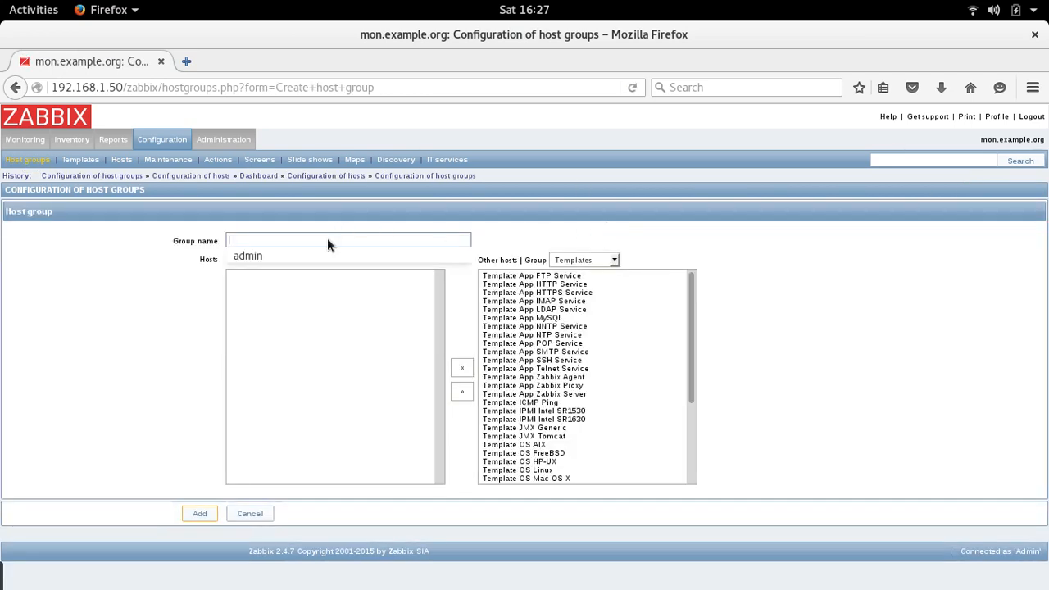
{"action": "type", "text": "Swi"}
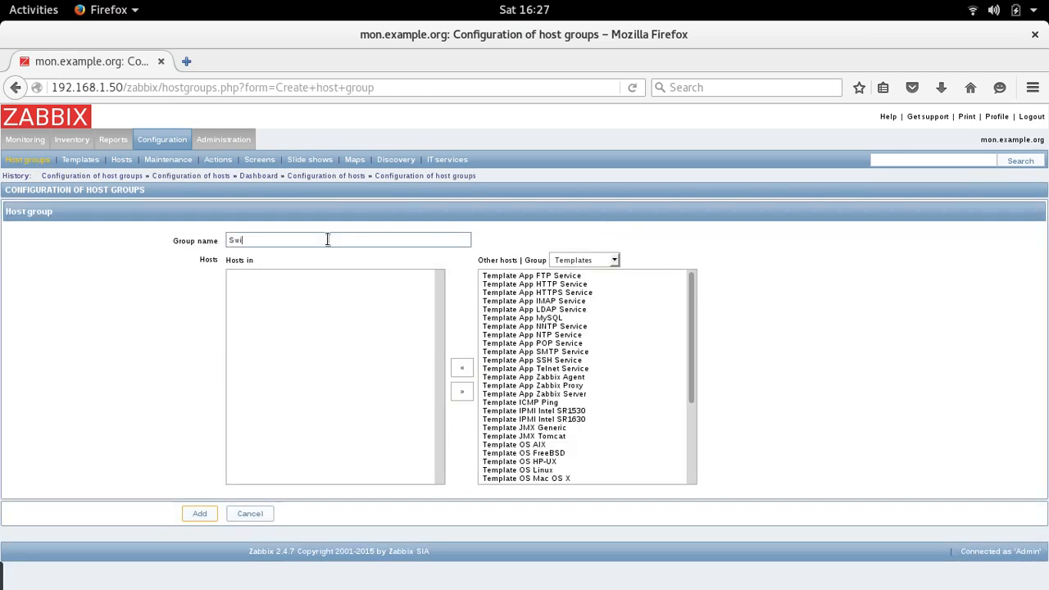
{"action": "type", "text": "tches"}
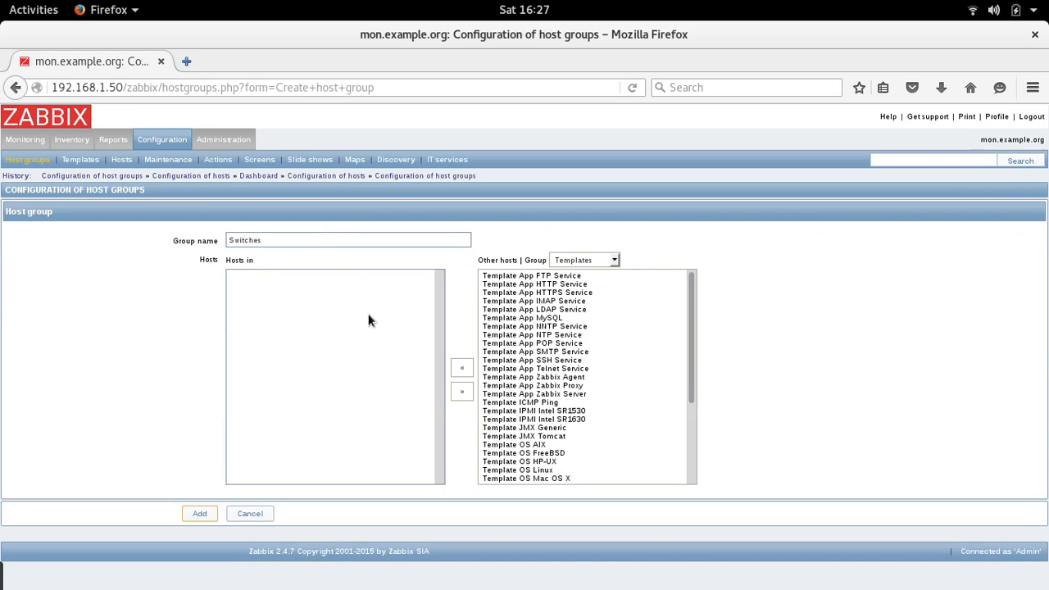
{"action": "left_click", "coordinate": [200, 513]}
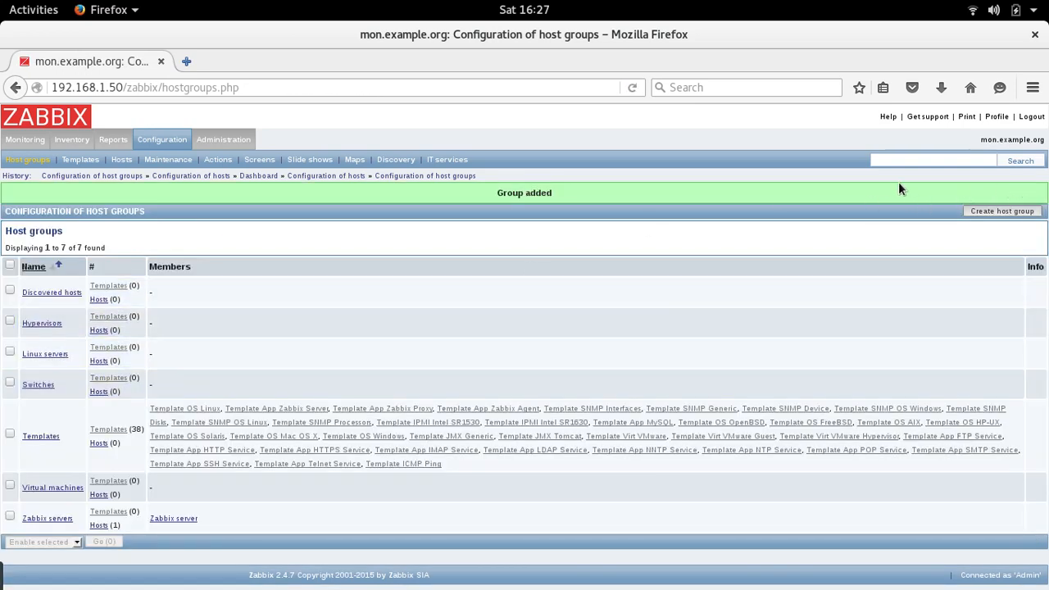
{"action": "left_click", "coordinate": [122, 160]}
Step: Begin a new host Cisco-SW1 assigned to the Switches group
{"action": "left_click", "coordinate": [977, 189]}
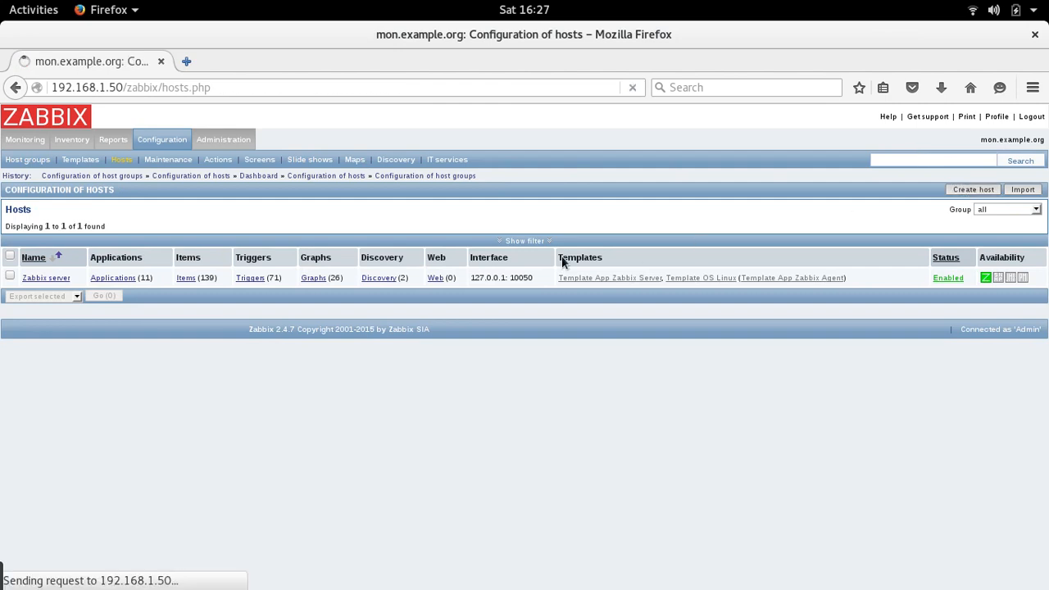
{"action": "left_click", "coordinate": [496, 320]}
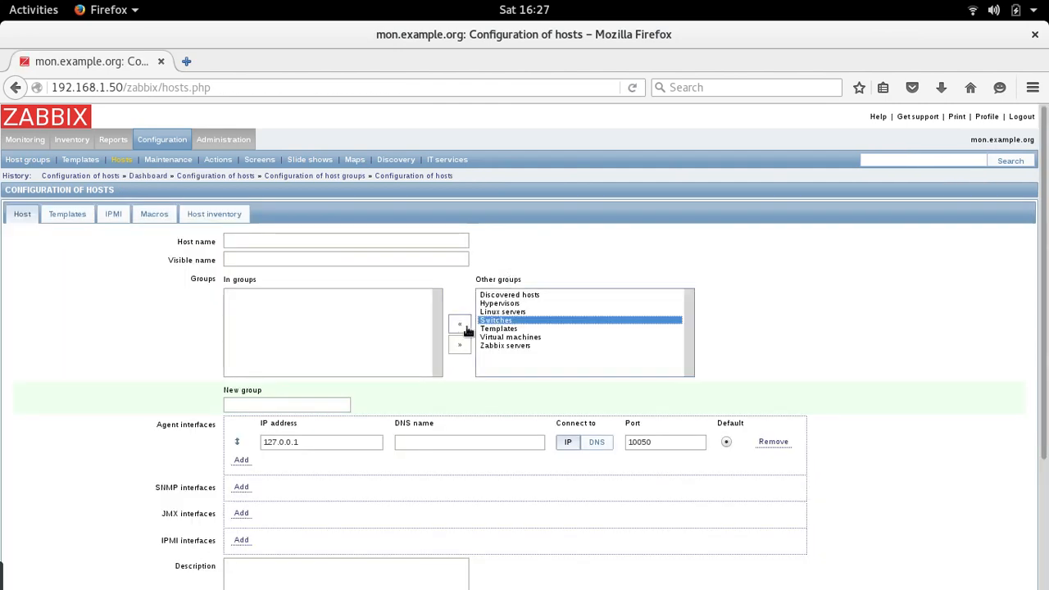
{"action": "left_click", "coordinate": [458, 324]}
{"action": "left_click", "coordinate": [312, 238]}
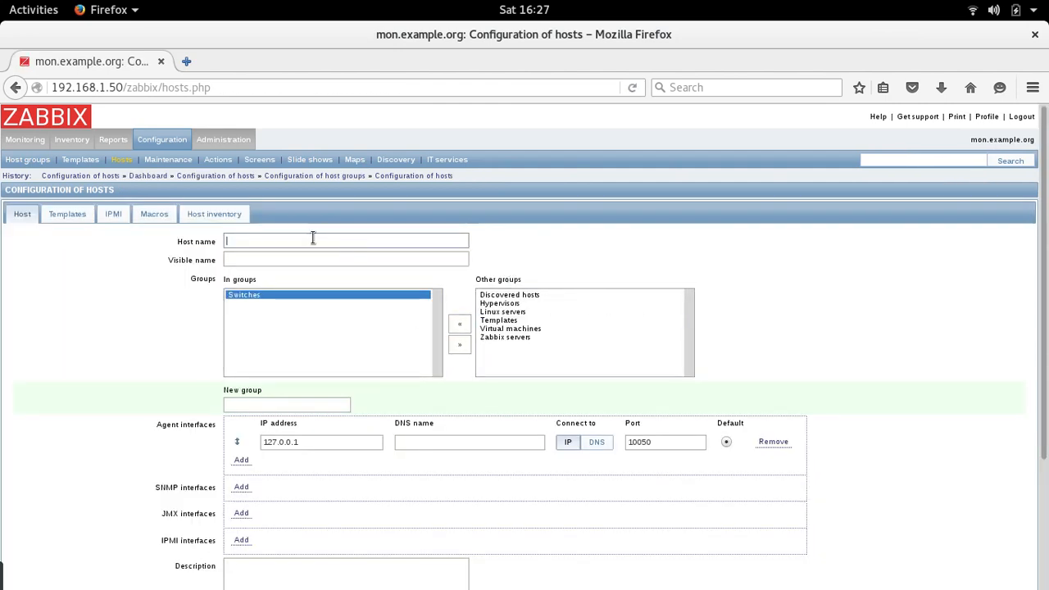
{"action": "type", "text": "Cisco-SW1"}
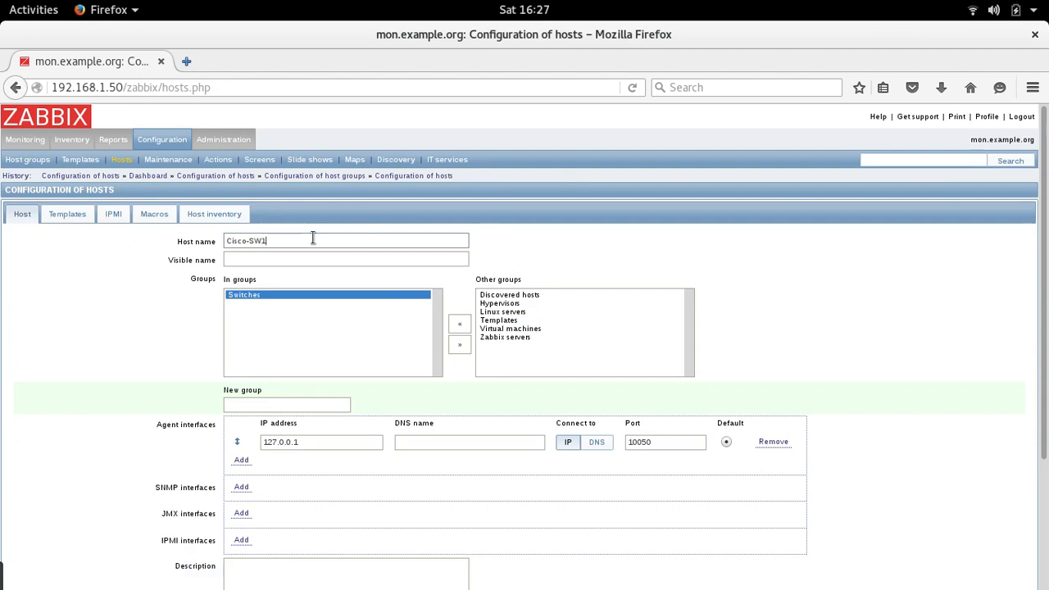
{"action": "left_click", "coordinate": [279, 258]}
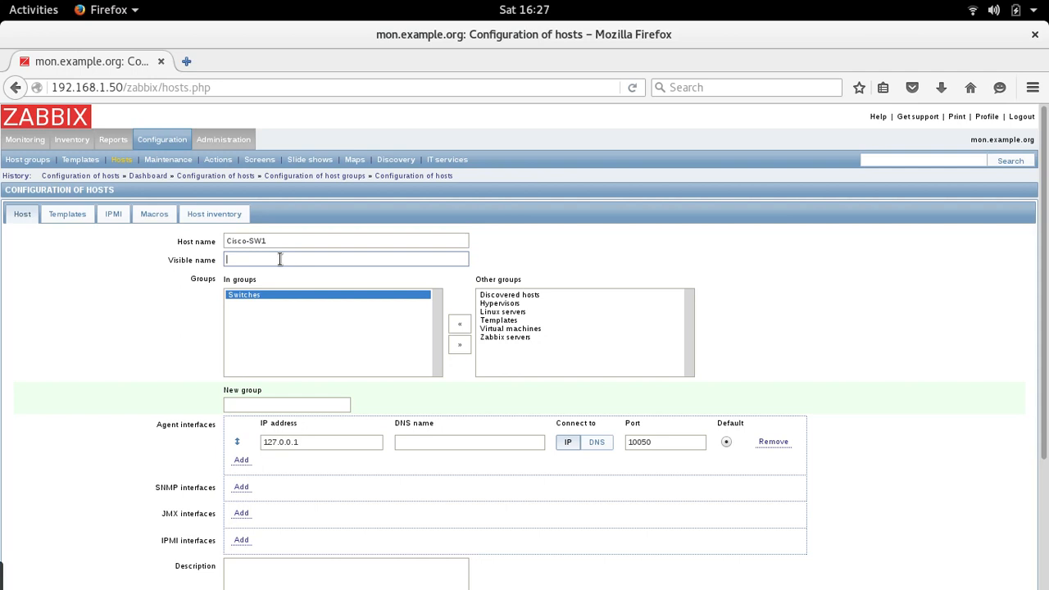
{"action": "type", "text": "Cisco-SW1"}
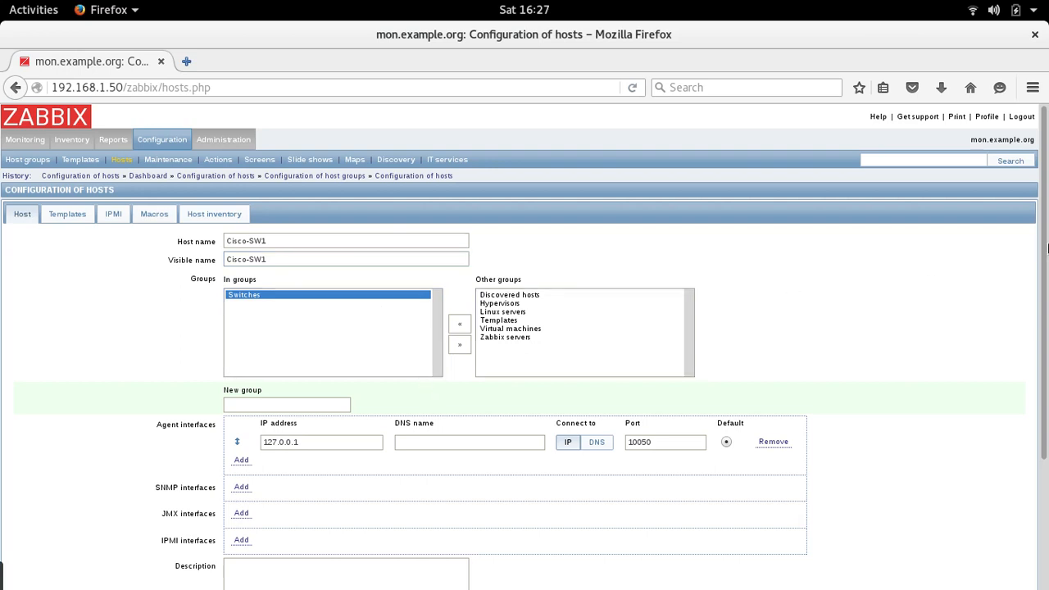
{"action": "scroll", "coordinate": [141, 203], "scroll_direction": "down", "scroll_amount": 1}
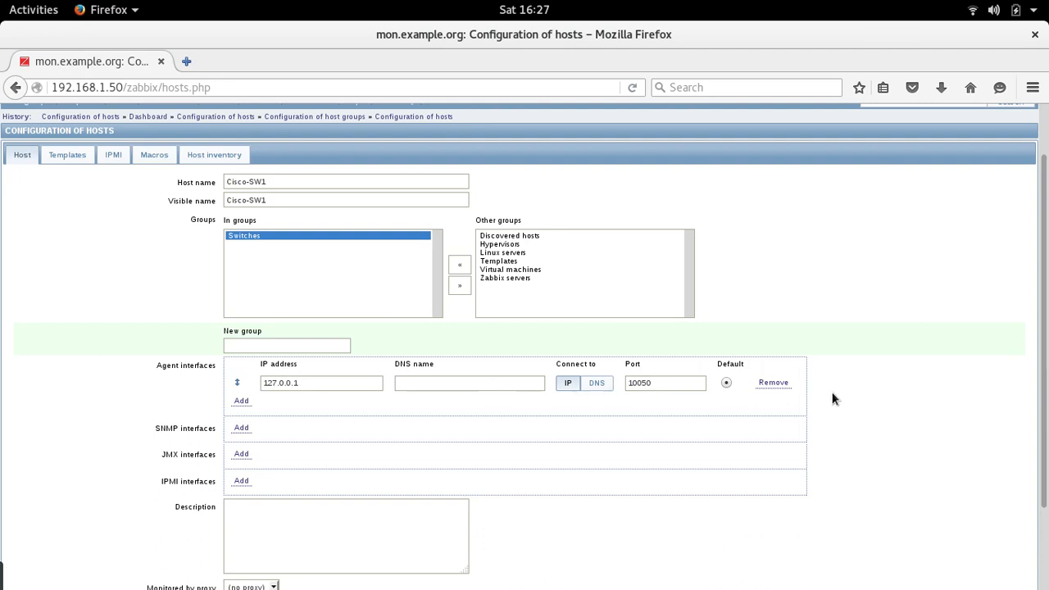
Step: Swap the agent interface for an SNMP interface at 192.168.1.20, port 161, and save the host
{"action": "left_click", "coordinate": [772, 383]}
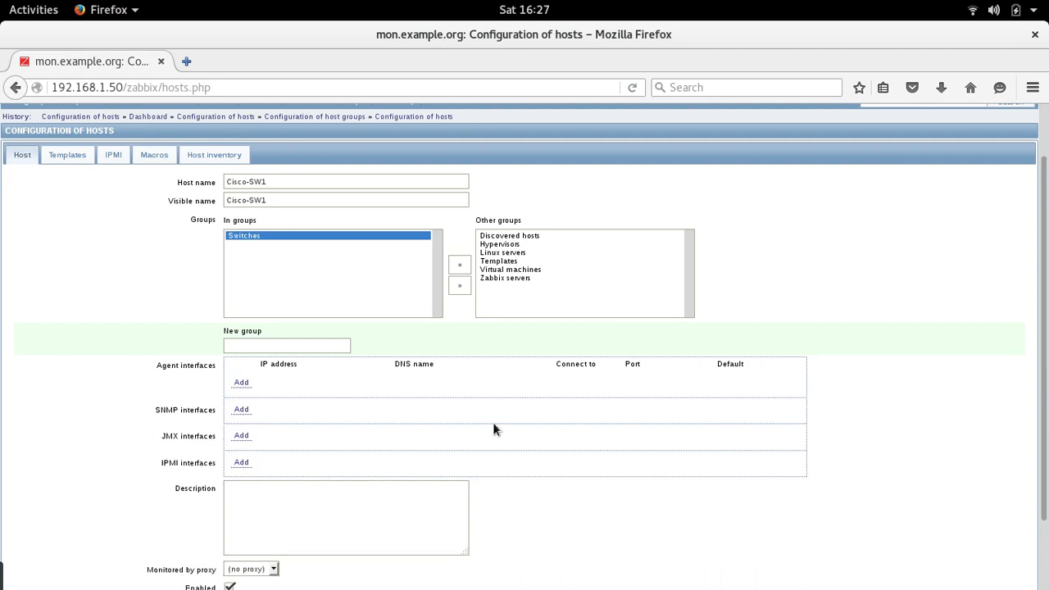
{"action": "left_click", "coordinate": [242, 410]}
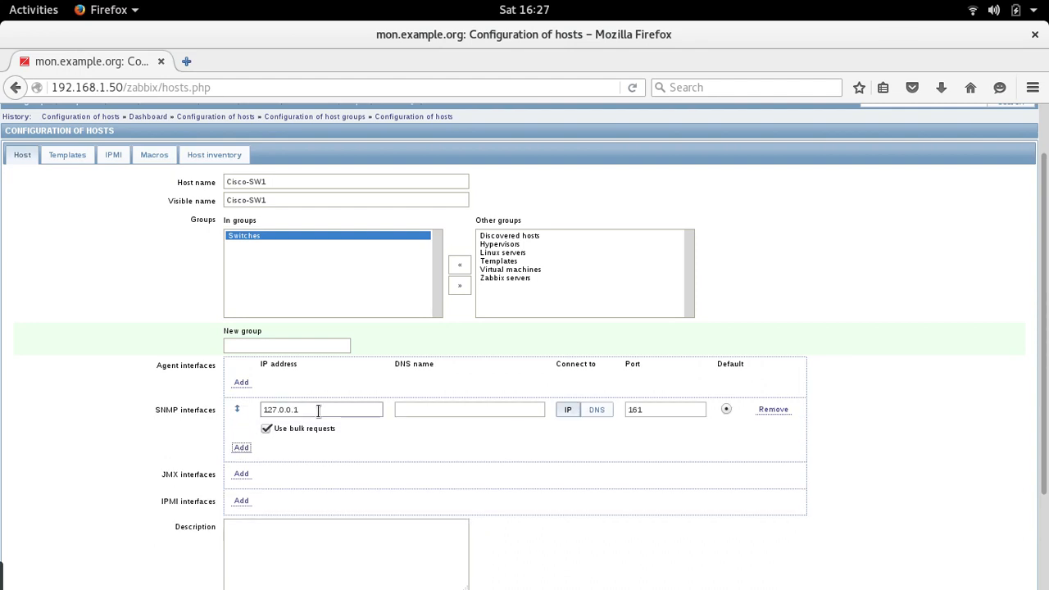
{"action": "left_click_drag", "start_coordinate": [302, 410], "coordinate": [213, 410]}
{"action": "type", "text": "192.168.1.20"}
{"action": "left_click", "coordinate": [500, 411]}
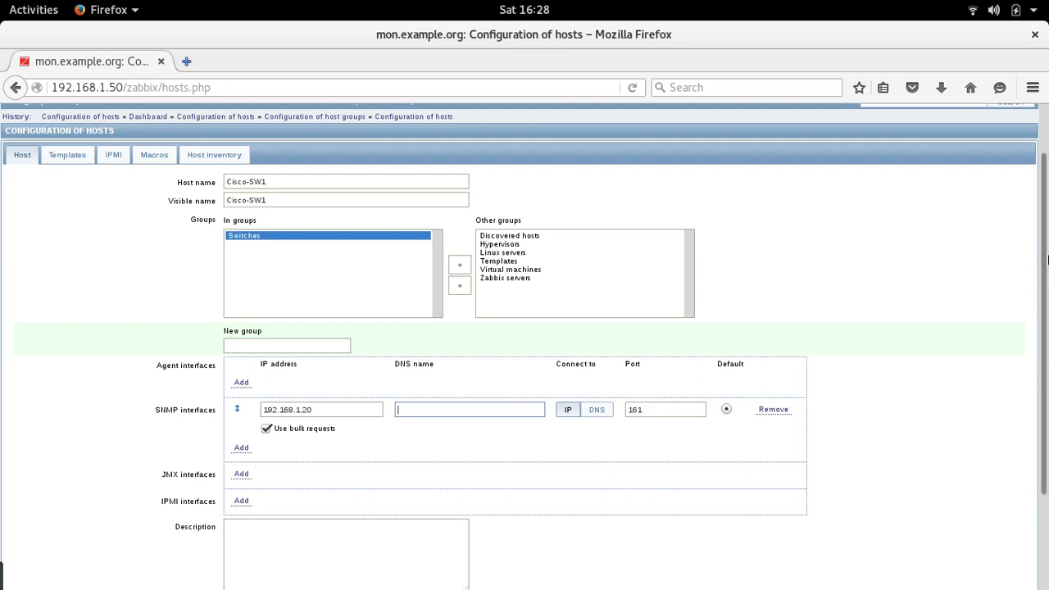
{"action": "scroll", "coordinate": [1040, 362], "scroll_direction": "down", "scroll_amount": 3}
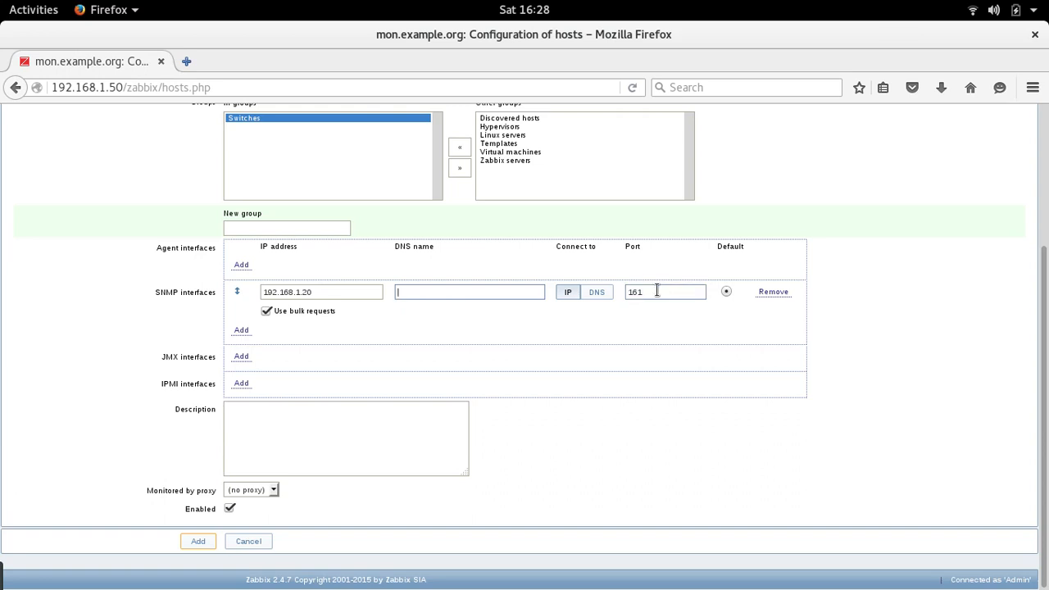
{"action": "left_click_drag", "start_coordinate": [651, 291], "coordinate": [614, 282]}
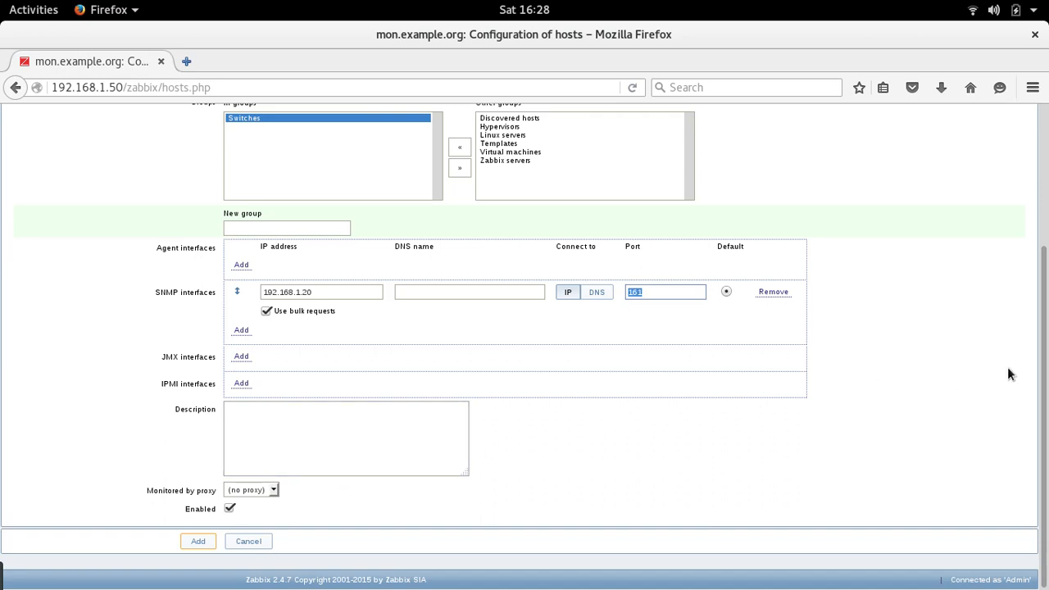
{"action": "scroll", "coordinate": [1020, 246], "scroll_direction": "up", "scroll_amount": 4}
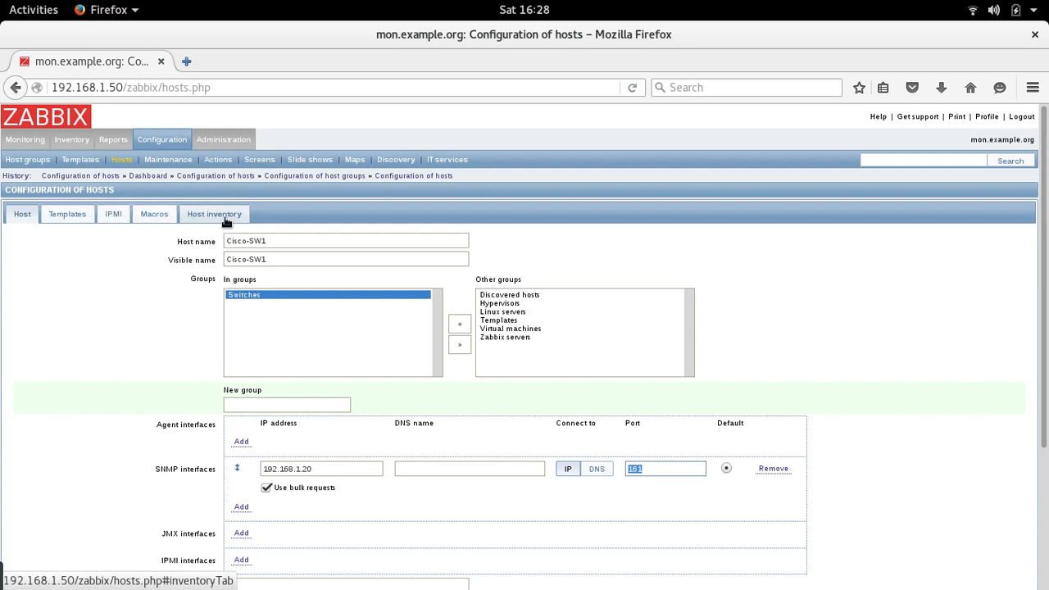
{"action": "scroll", "coordinate": [1036, 512], "scroll_direction": "down", "scroll_amount": 5}
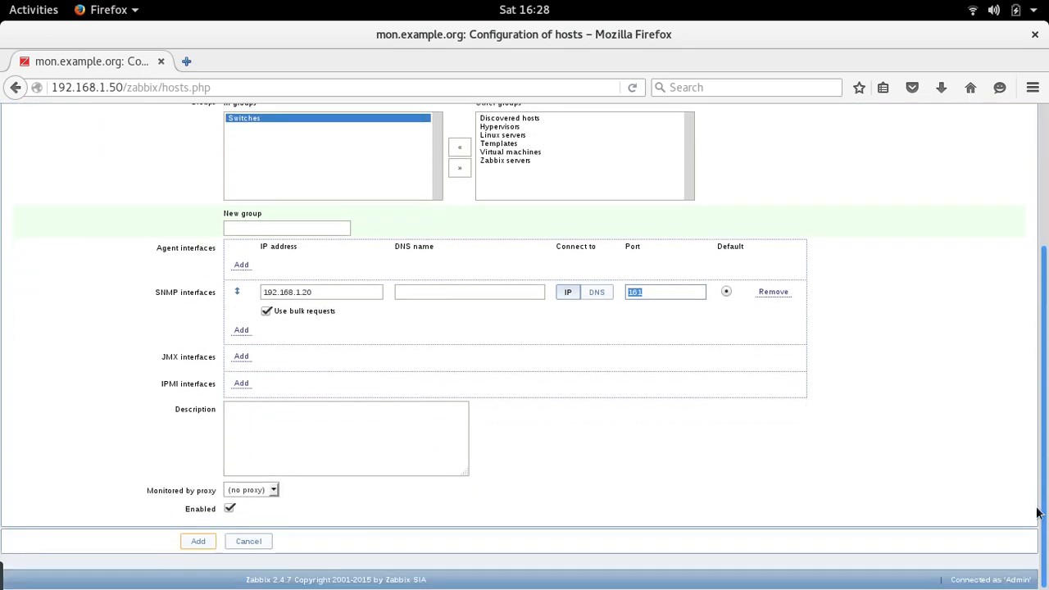
{"action": "left_click", "coordinate": [198, 541]}
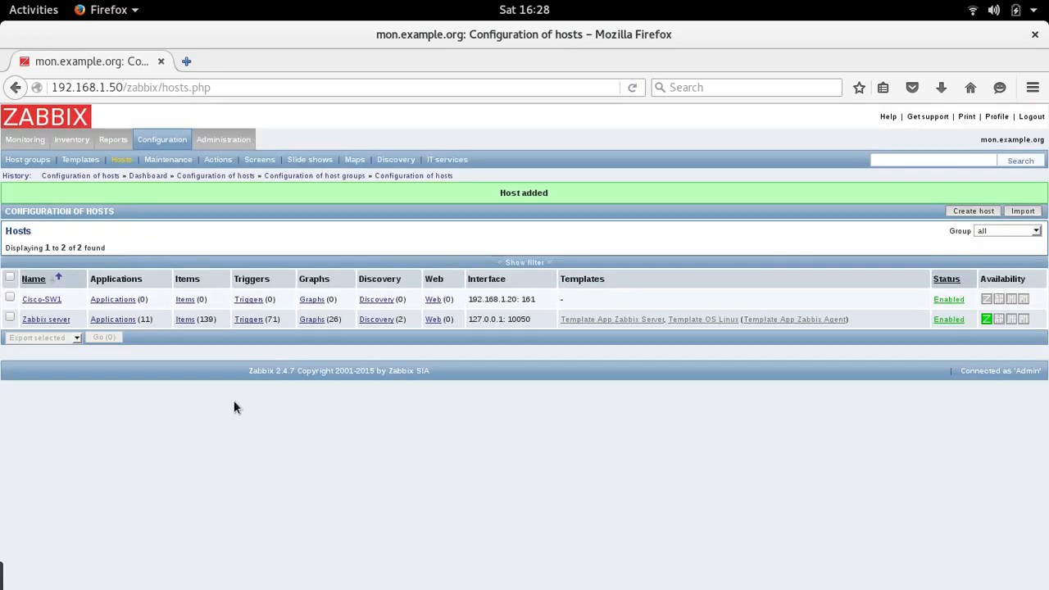
Step: Link Template SNMP Device to Cisco-SW1 on its Templates tab
{"action": "left_click", "coordinate": [43, 299]}
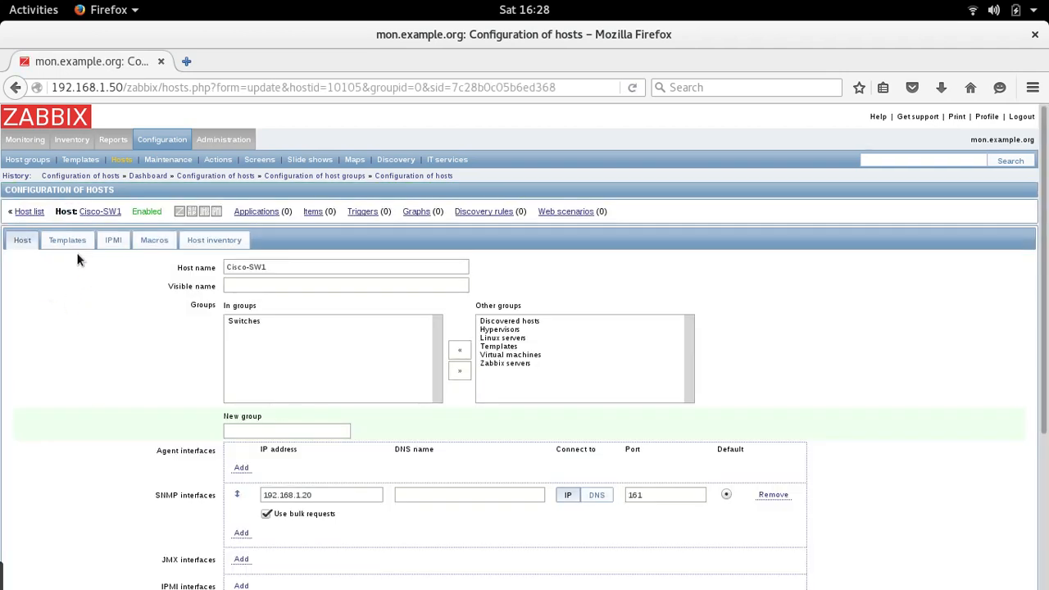
{"action": "left_click", "coordinate": [67, 241]}
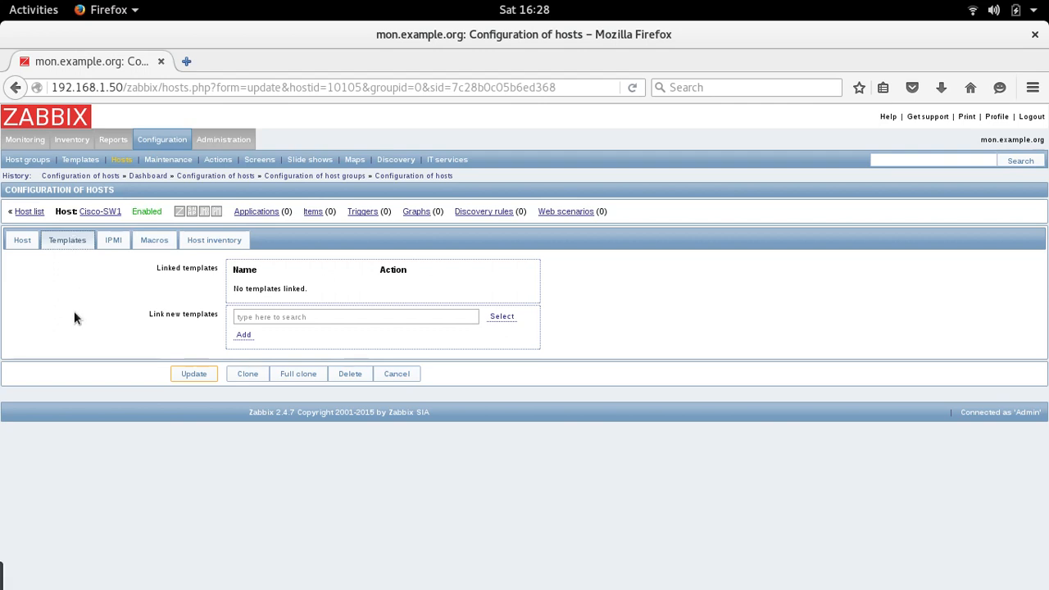
{"action": "left_click", "coordinate": [505, 319]}
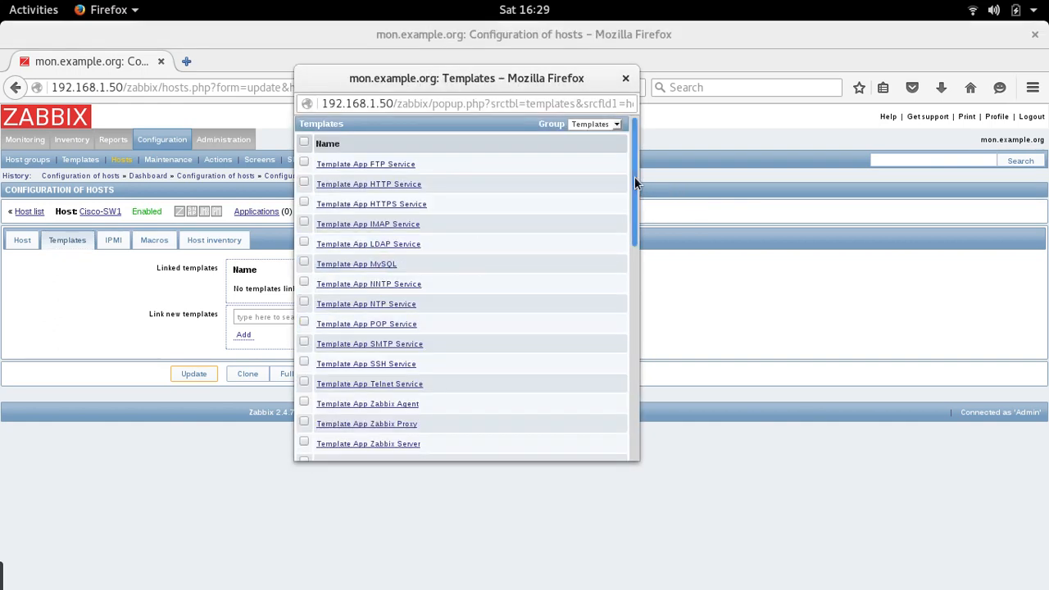
{"action": "left_click_drag", "start_coordinate": [634, 176], "coordinate": [613, 374]}
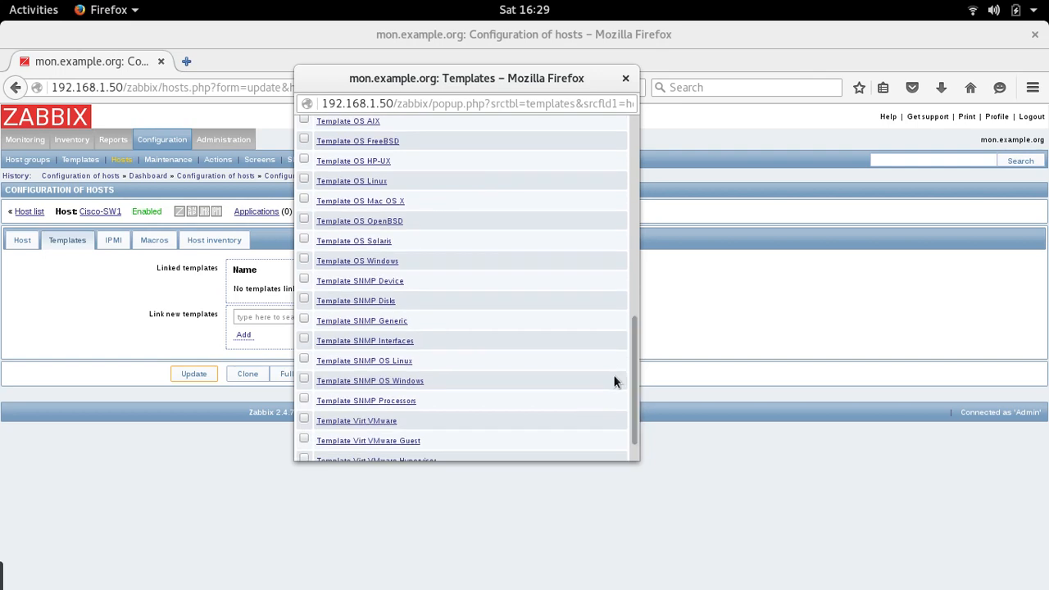
{"action": "left_click", "coordinate": [304, 280]}
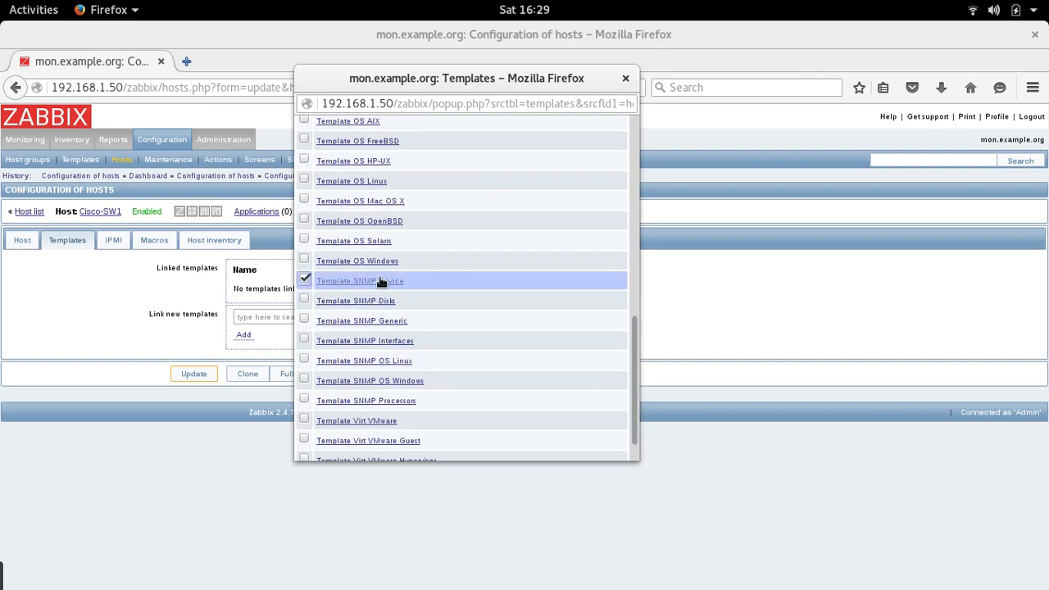
{"action": "left_click_drag", "start_coordinate": [629, 333], "coordinate": [632, 372]}
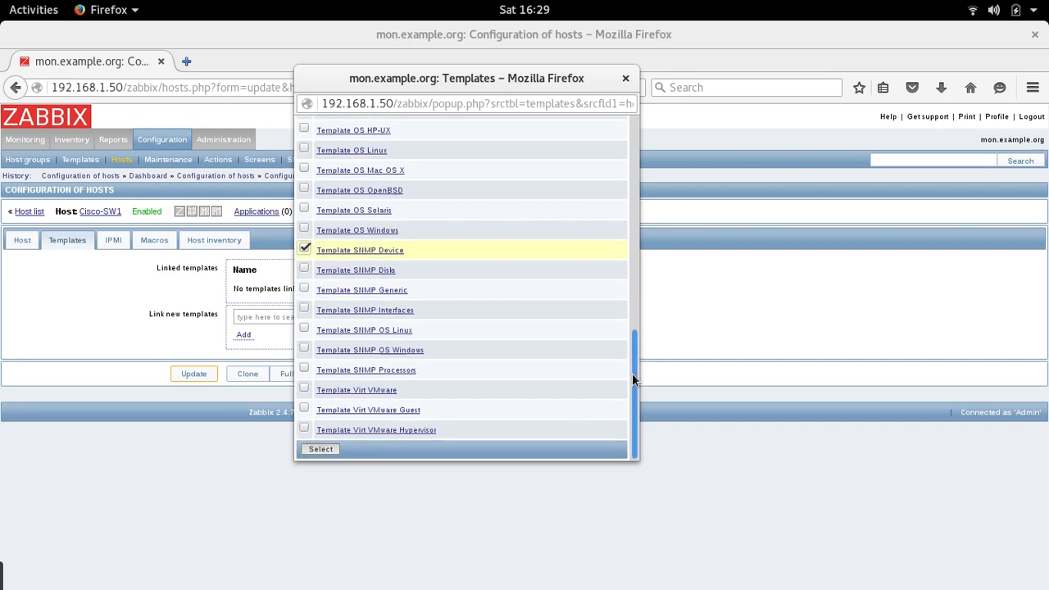
{"action": "left_click", "coordinate": [324, 450]}
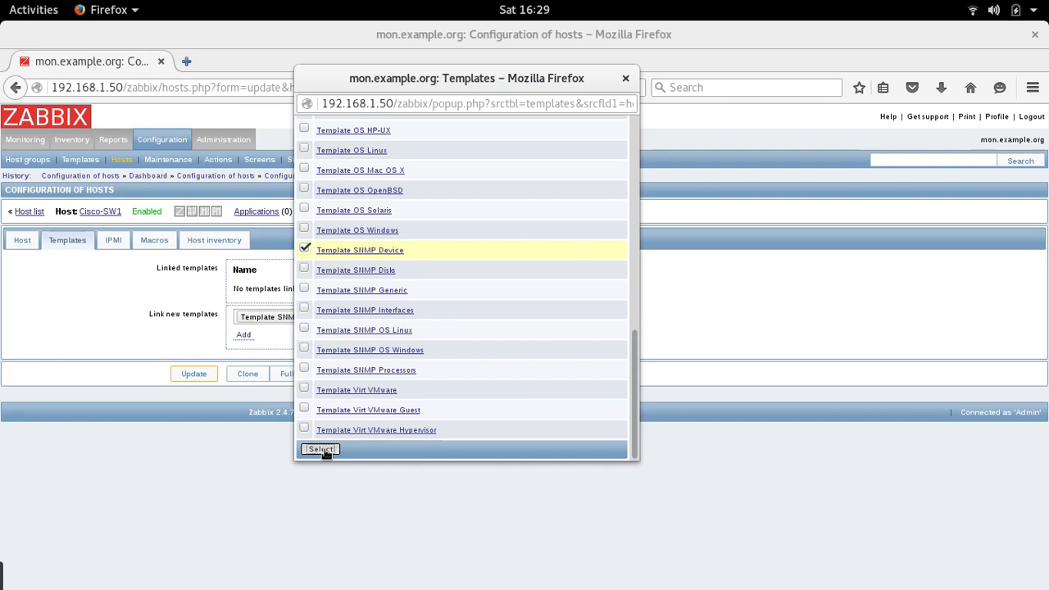
{"action": "left_click", "coordinate": [243, 335]}
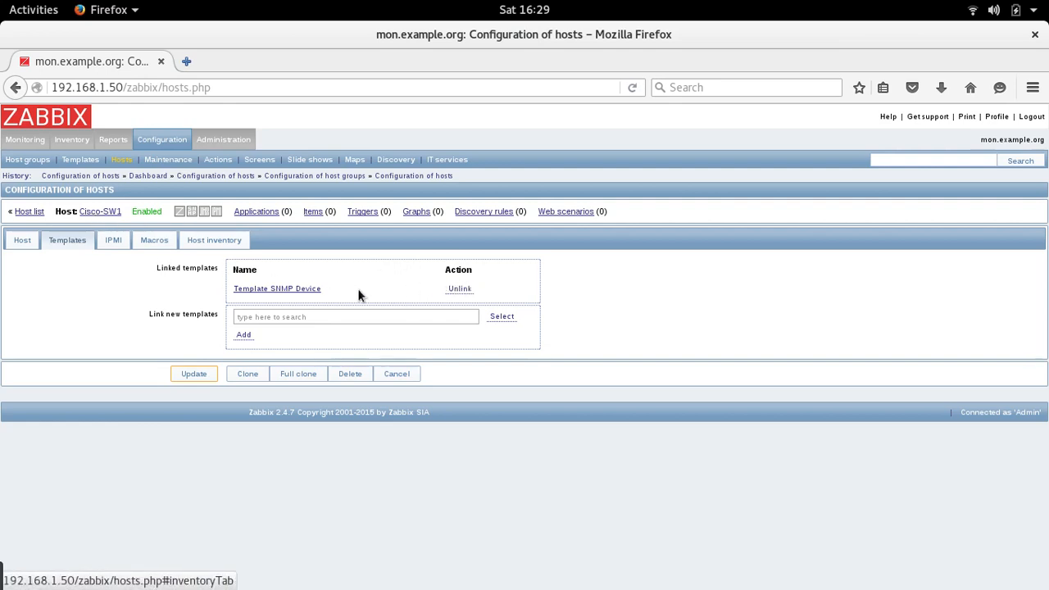
Step: Inspect Template SNMP Device's linked templates, opening Template SNMP Generic in another tab
{"action": "left_click", "coordinate": [284, 288]}
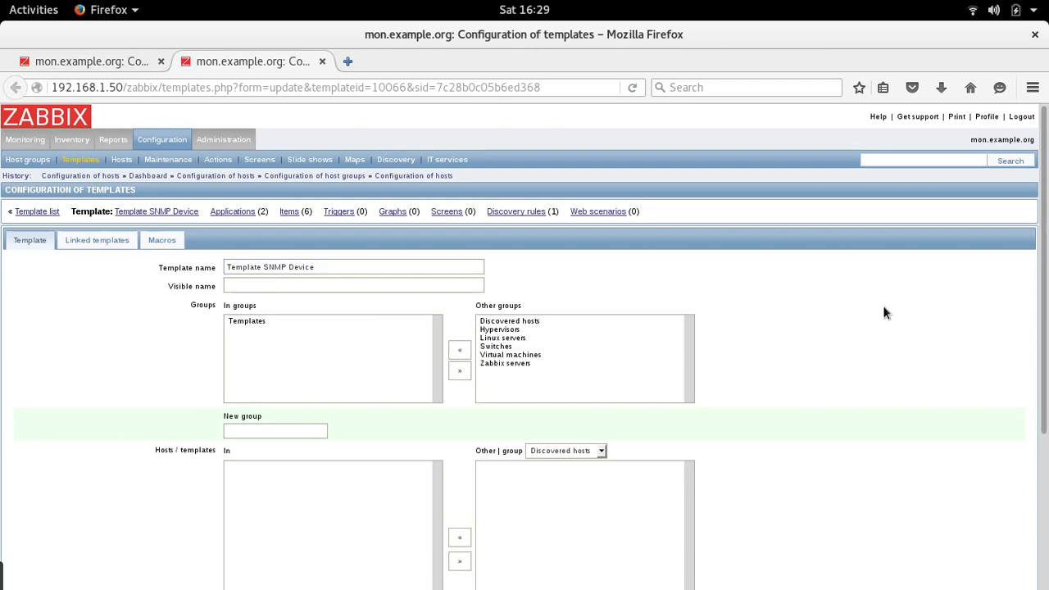
{"action": "scroll", "coordinate": [1044, 248], "scroll_direction": "down", "scroll_amount": 5}
{"action": "scroll", "coordinate": [1043, 248], "scroll_direction": "up", "scroll_amount": 2}
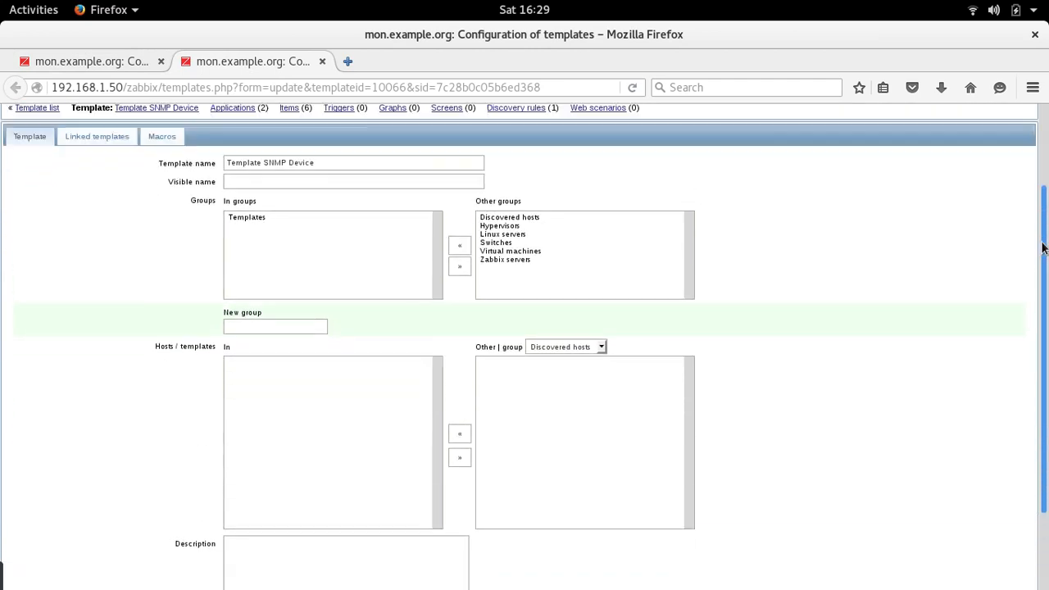
{"action": "scroll", "coordinate": [1044, 248], "scroll_direction": "up", "scroll_amount": 3}
{"action": "left_click", "coordinate": [90, 240]}
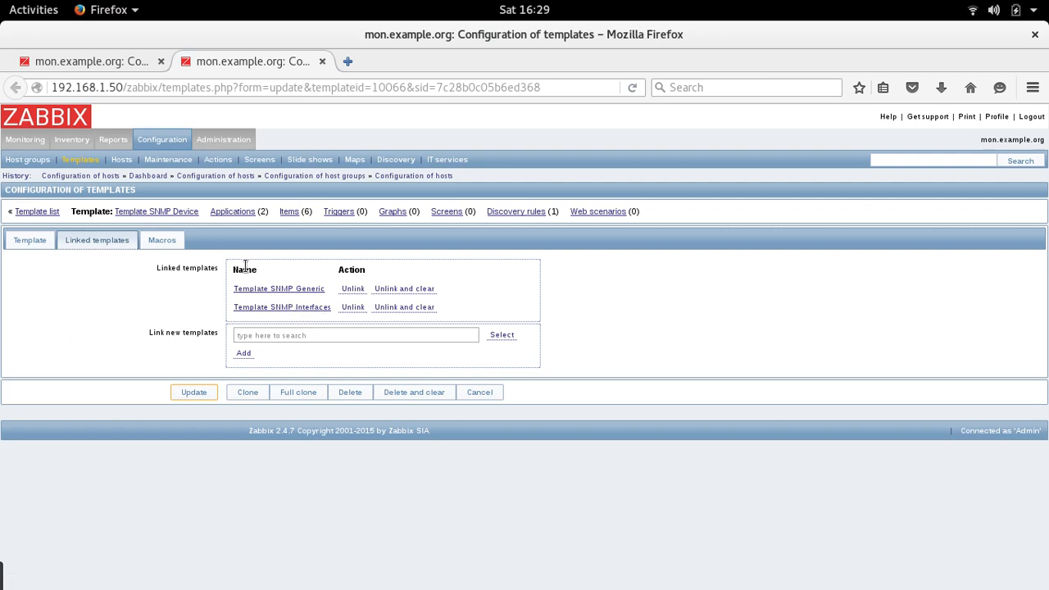
{"action": "middle_click", "coordinate": [269, 289]}
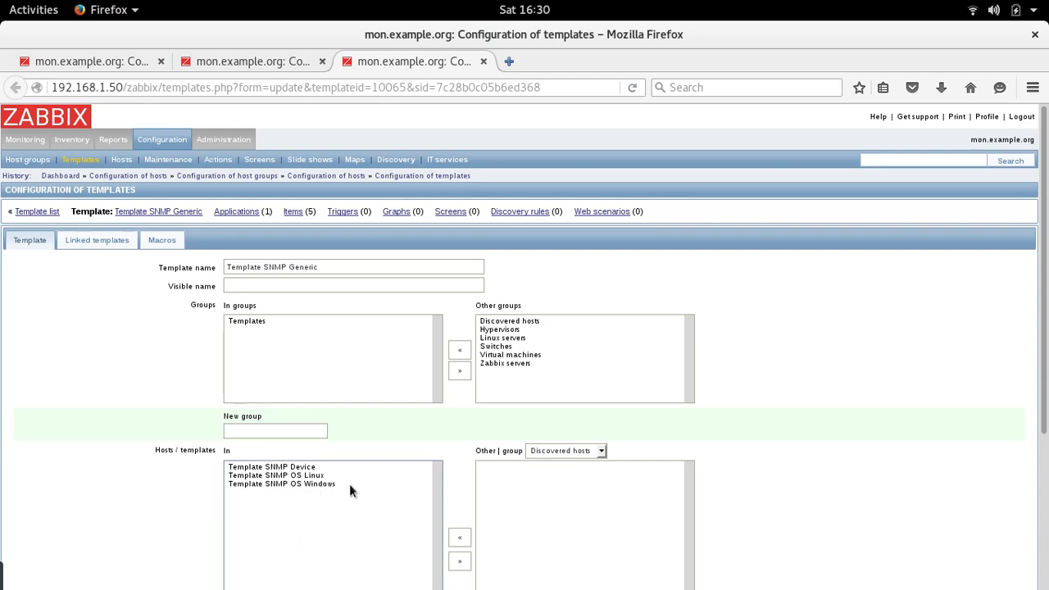
Step: Close the extra template tabs and return to Cisco-SW1's host configuration
{"action": "left_click", "coordinate": [484, 62]}
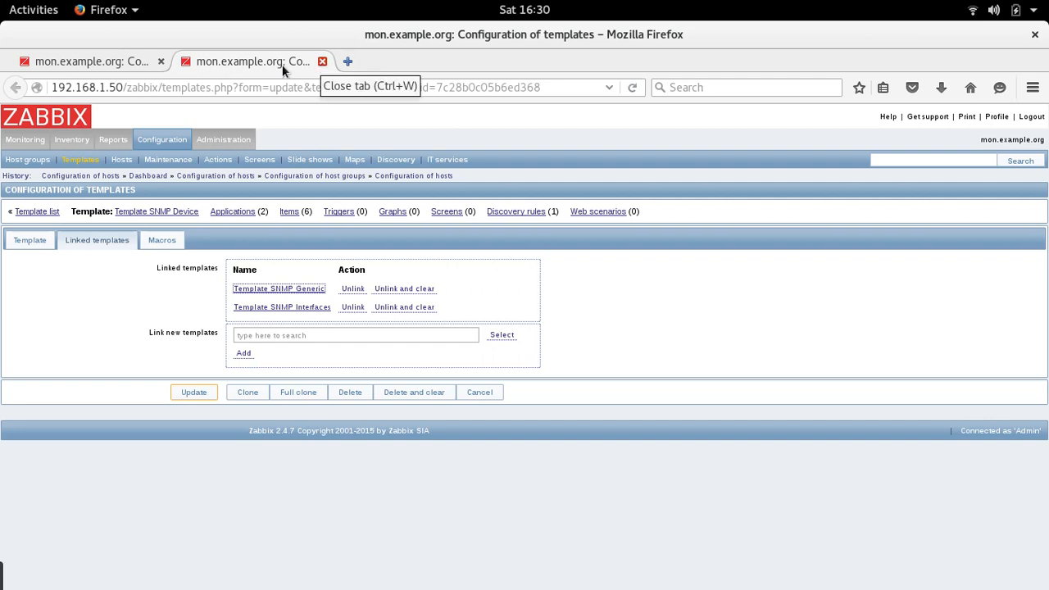
{"action": "left_click", "coordinate": [99, 59]}
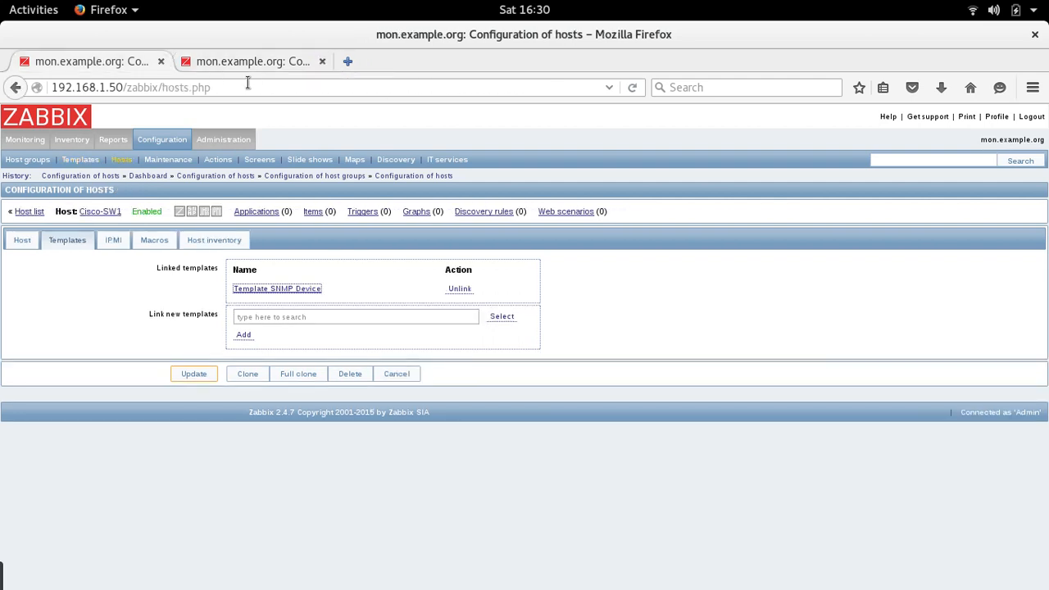
{"action": "left_click", "coordinate": [285, 61]}
{"action": "left_click", "coordinate": [322, 61]}
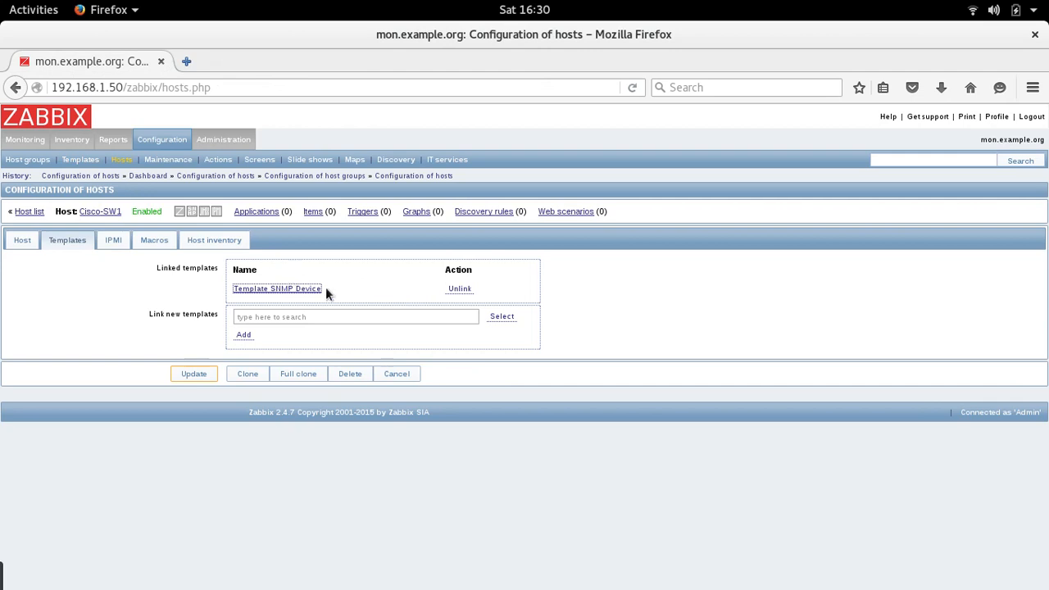
{"action": "left_click", "coordinate": [115, 244]}
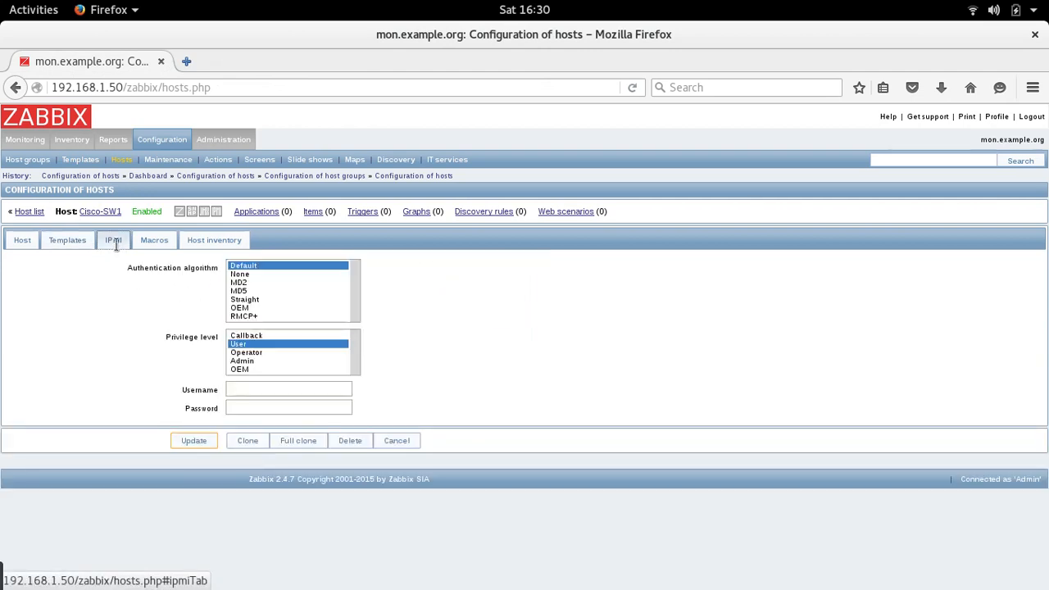
{"action": "left_click", "coordinate": [158, 241]}
Step: Add macro {$SNMP_COMMUNITY} with the SNMP community string as its value and update the host
{"action": "left_click", "coordinate": [265, 284]}
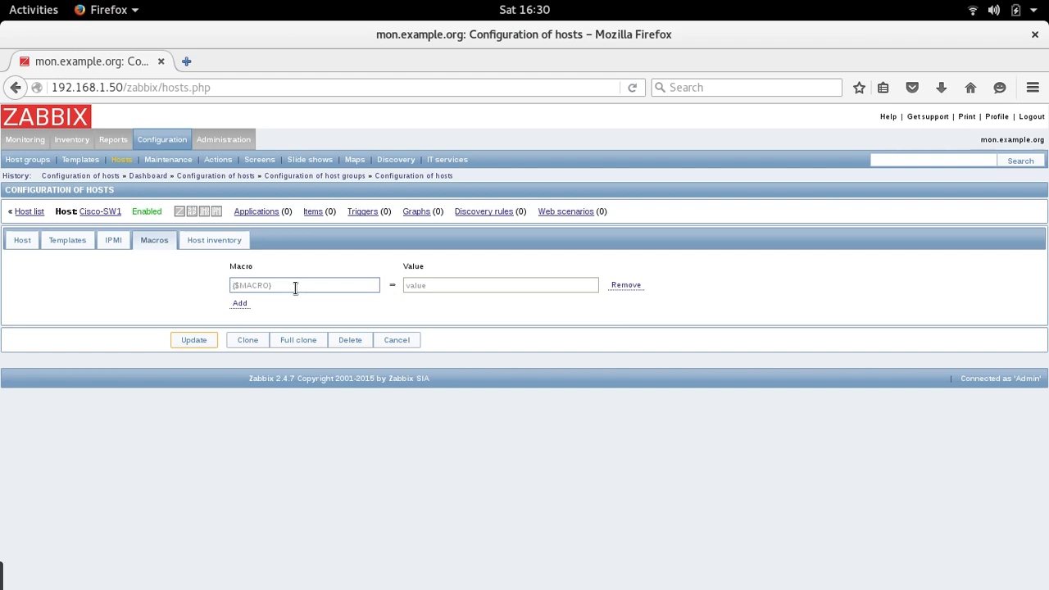
{"action": "type", "text": "{$SNMP_"}
{"action": "key", "text": "BackSpace"}
{"action": "type", "text": "_COMMUNITY"}
{"action": "left_click", "coordinate": [436, 285]}
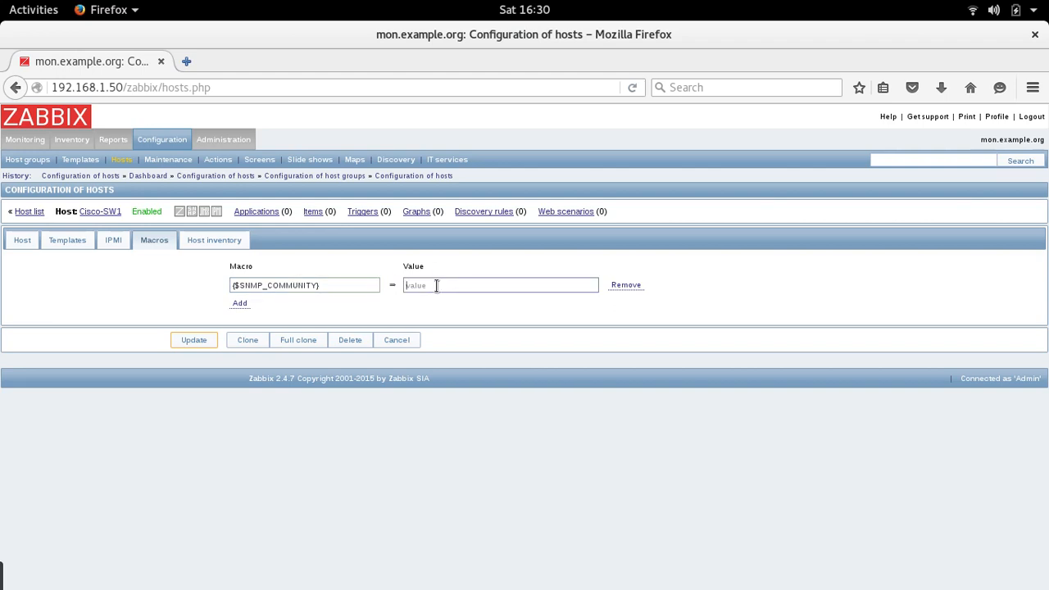
{"action": "left_click", "coordinate": [240, 305]}
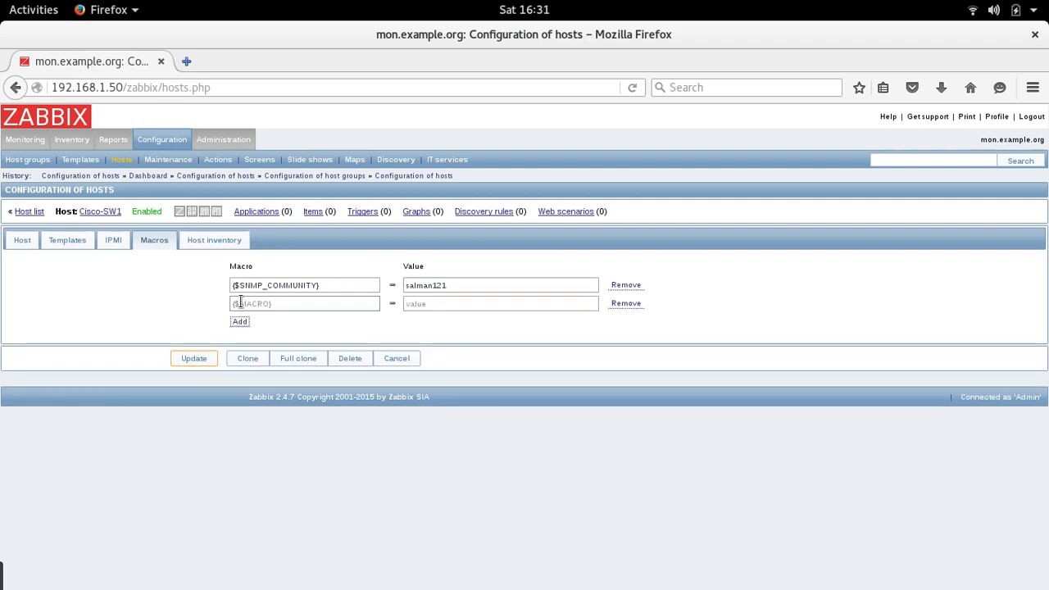
{"action": "left_click", "coordinate": [625, 304]}
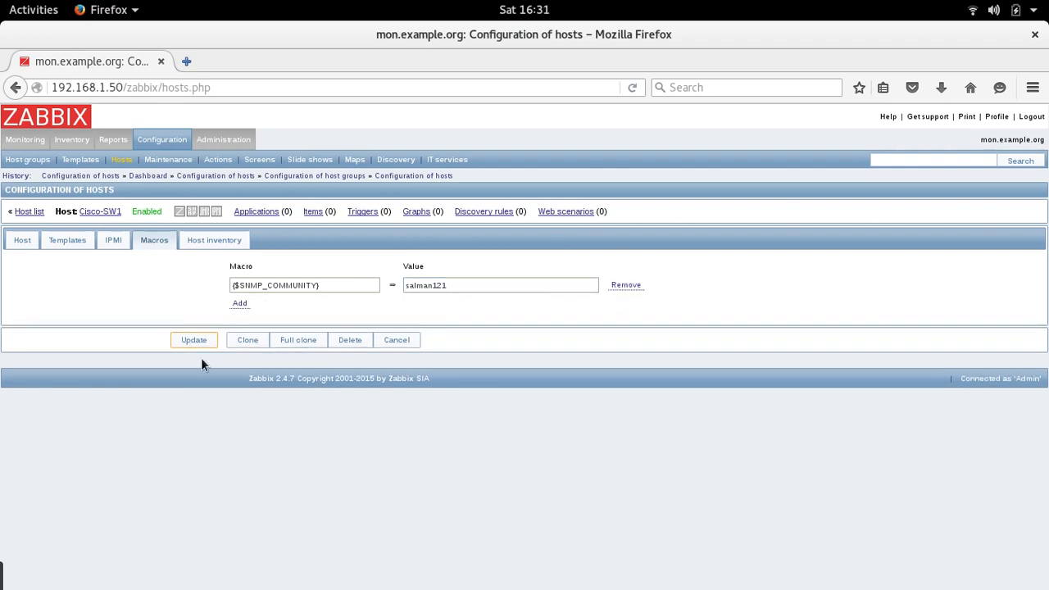
{"action": "left_click", "coordinate": [195, 345]}
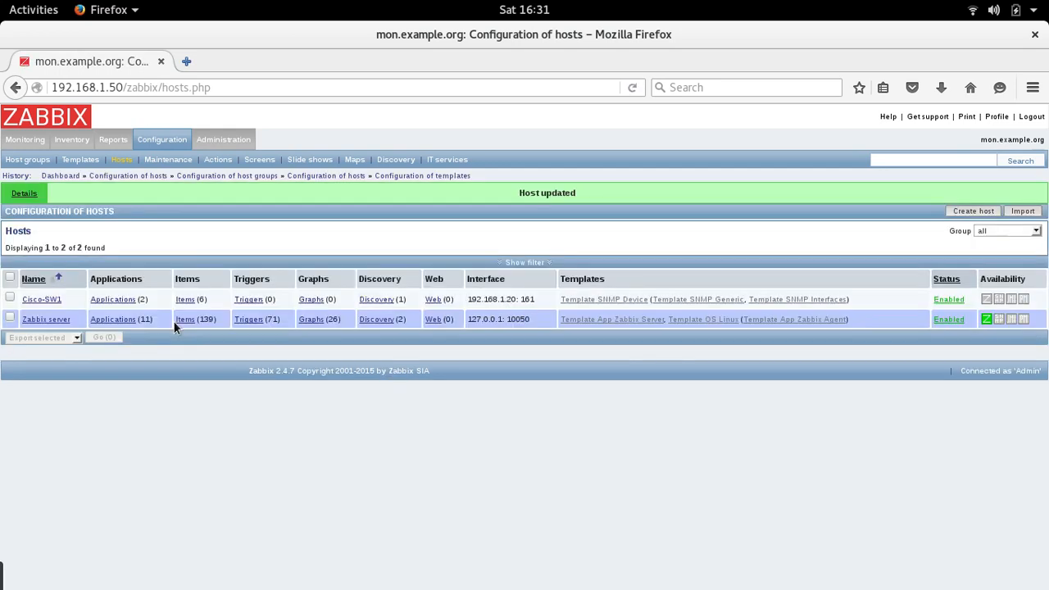
Step: Check Cisco-SW1's Host inventory tab, then reopen its form showing SNMP interface 192.168.1.20:161
{"action": "left_click", "coordinate": [51, 300]}
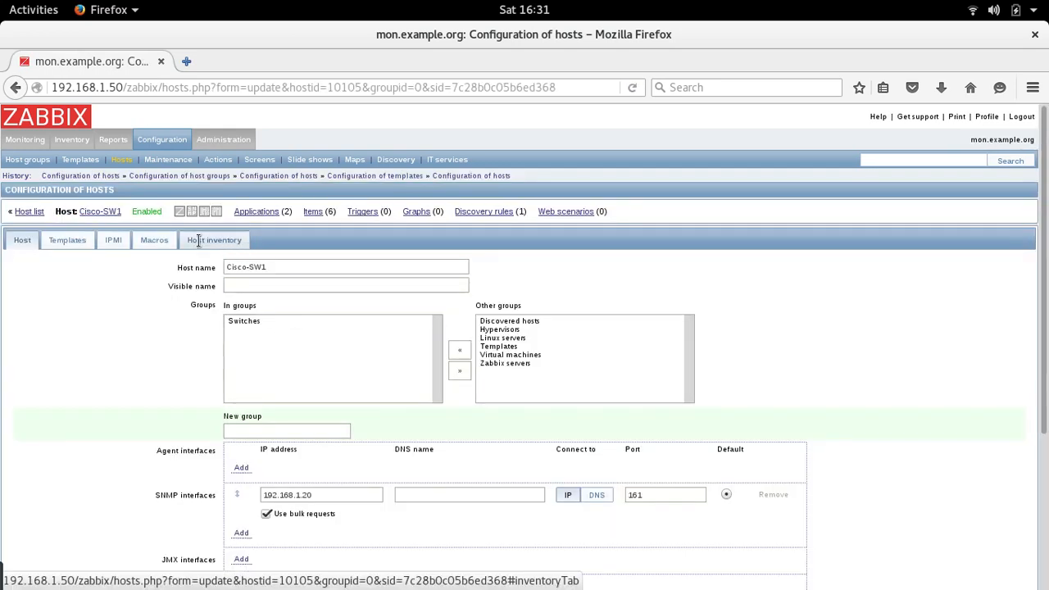
{"action": "left_click", "coordinate": [198, 240]}
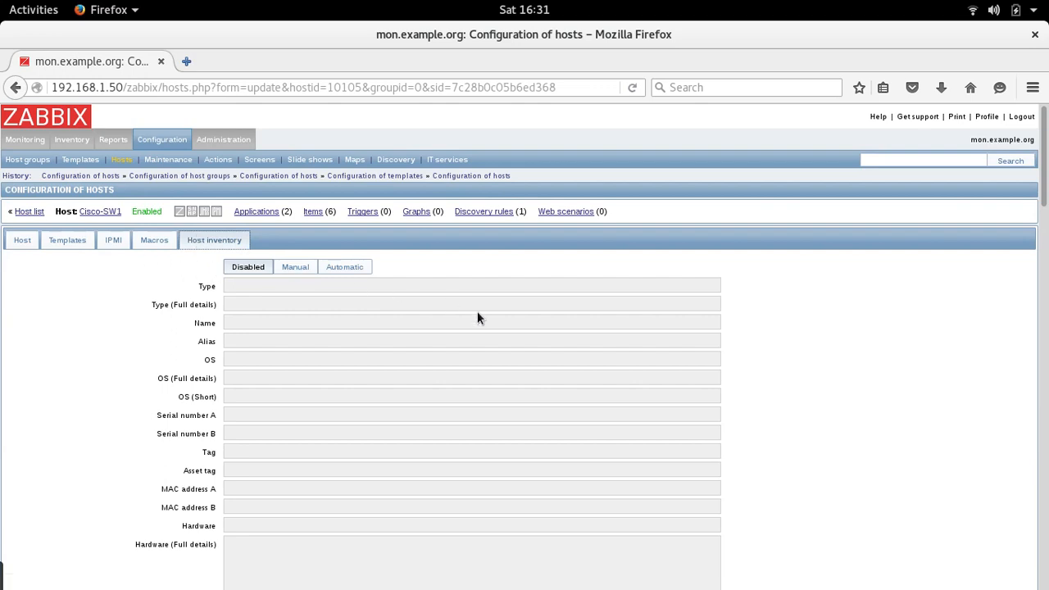
{"action": "left_click_drag", "start_coordinate": [1043, 196], "coordinate": [1046, 33]}
{"action": "scroll", "coordinate": [987, 443], "scroll_direction": "down", "scroll_amount": 5}
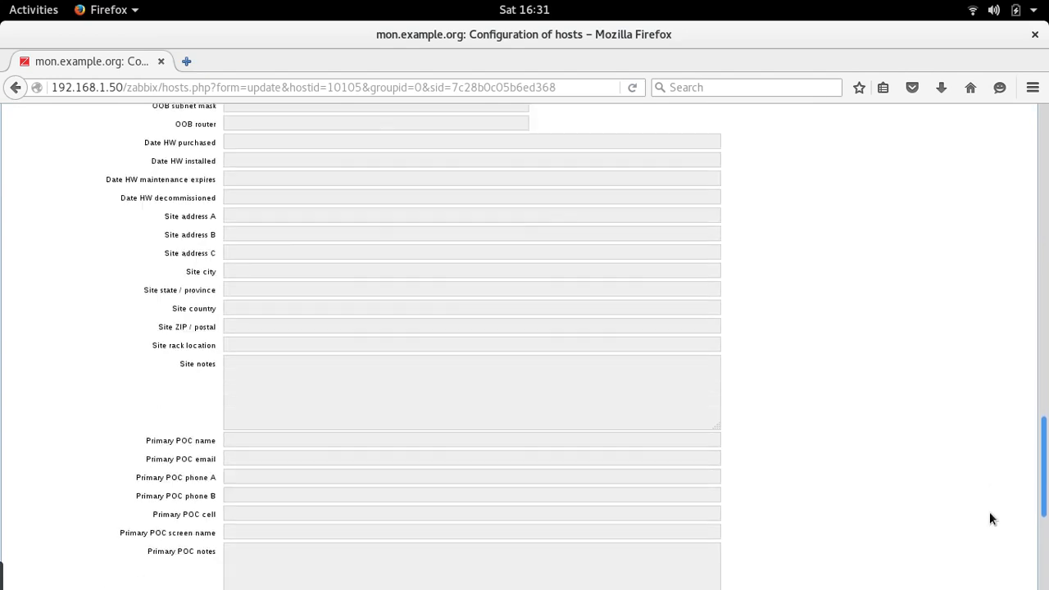
{"action": "scroll", "coordinate": [990, 515], "scroll_direction": "up", "scroll_amount": 15}
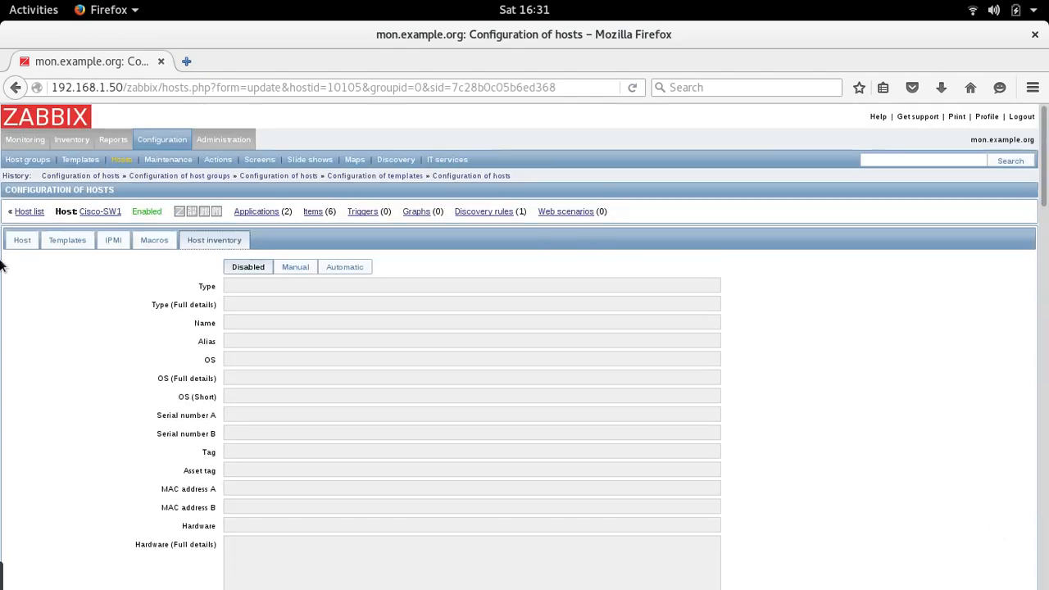
{"action": "left_click", "coordinate": [96, 213]}
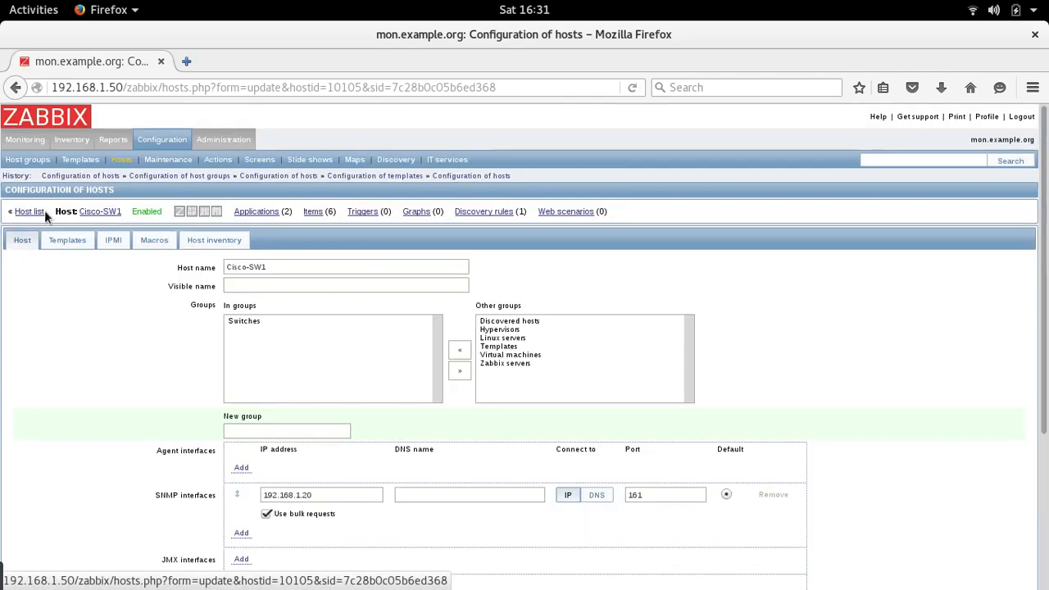
{"action": "left_click", "coordinate": [33, 212]}
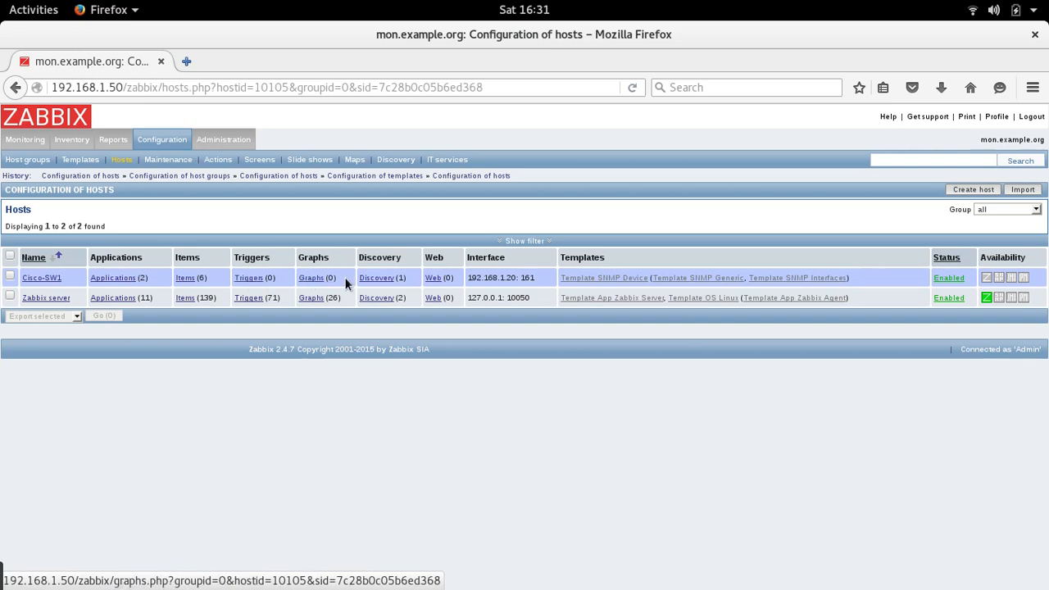
{"action": "left_click", "coordinate": [42, 279]}
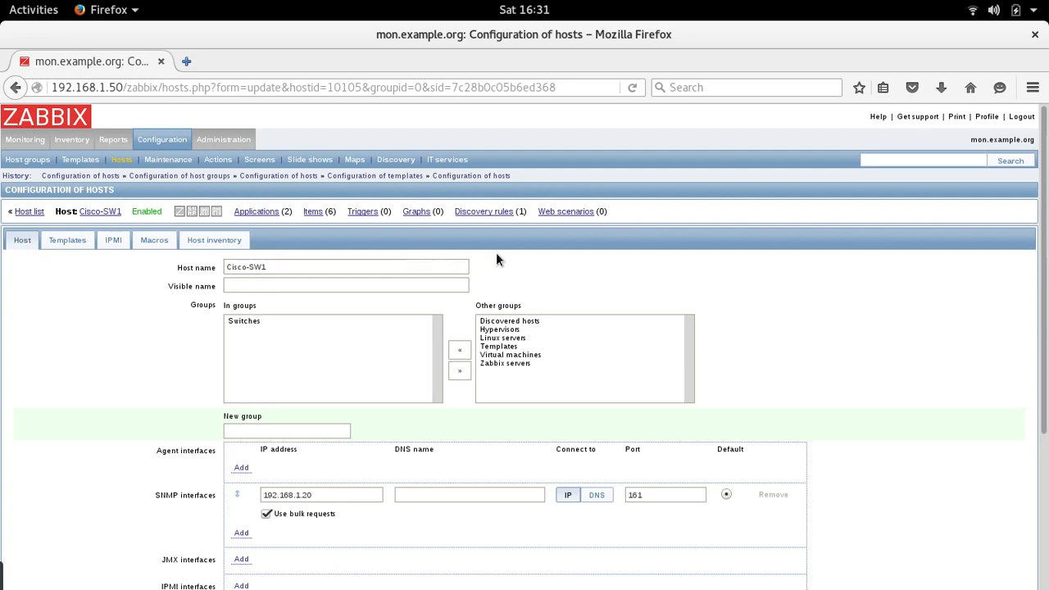
{"action": "scroll", "coordinate": [1010, 436], "scroll_direction": "down", "scroll_amount": 5}
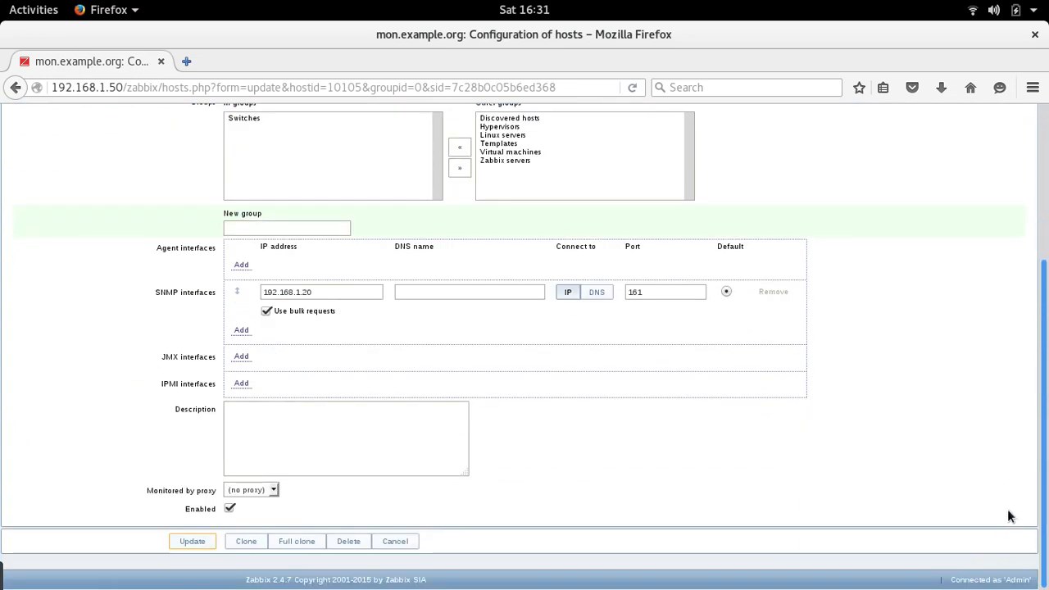
{"action": "scroll", "coordinate": [712, 267], "scroll_direction": "up", "scroll_amount": 5}
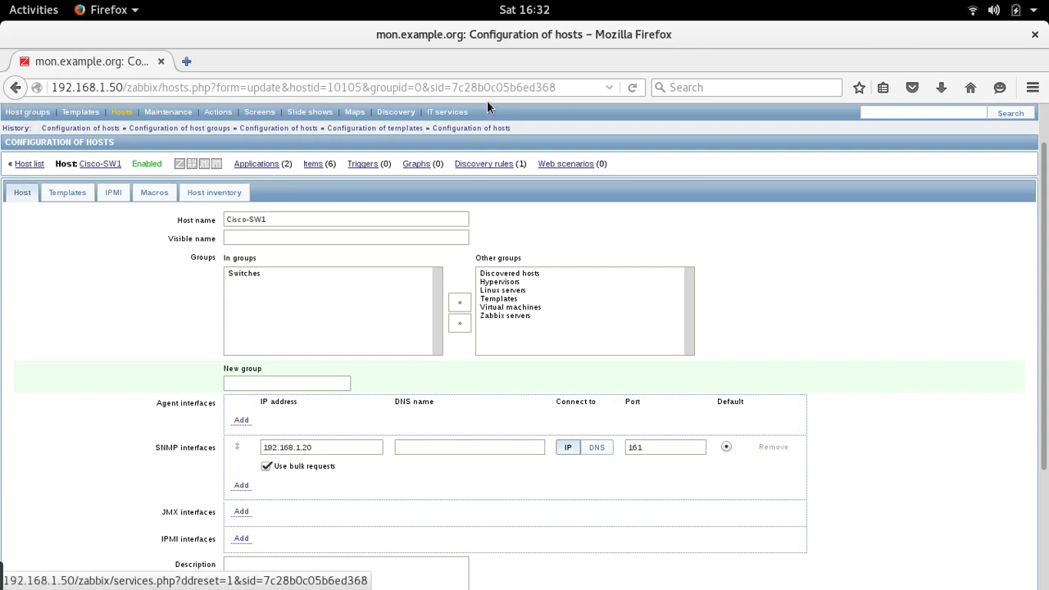
{"action": "left_click", "coordinate": [90, 163]}
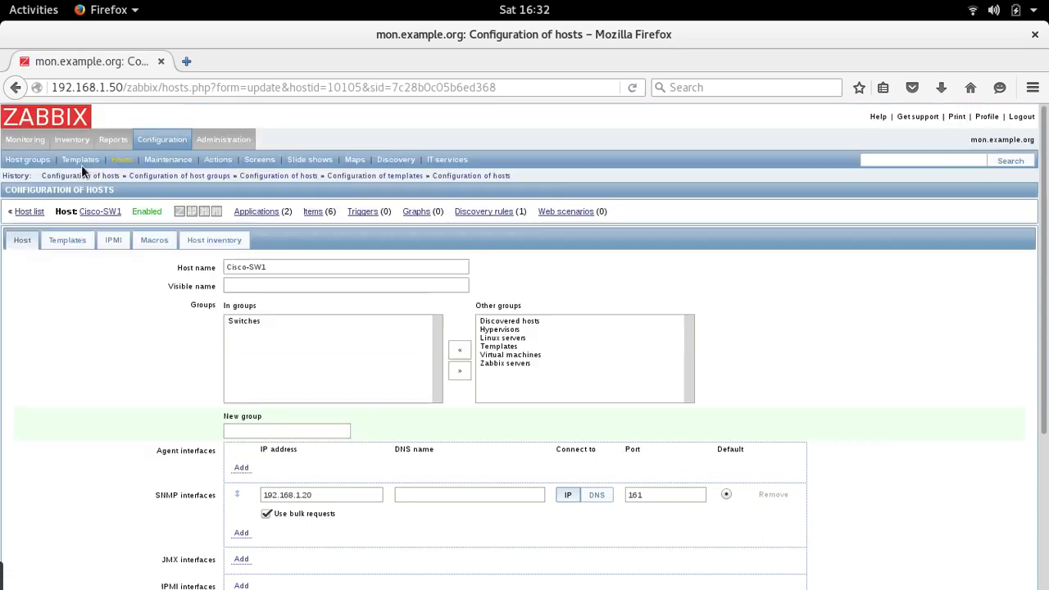
{"action": "left_click", "coordinate": [25, 141]}
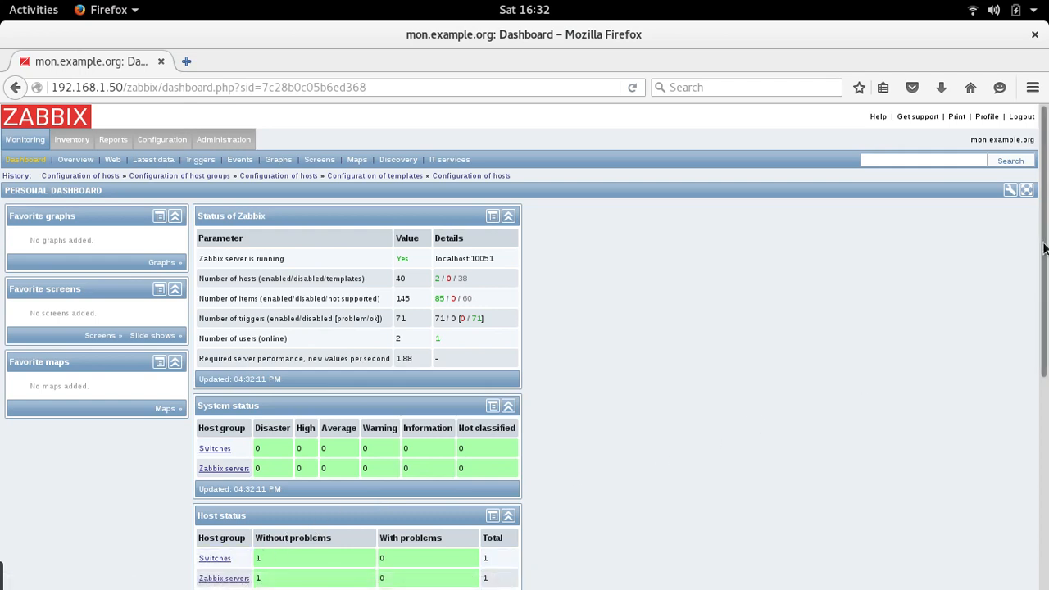
{"action": "scroll", "coordinate": [757, 425], "scroll_direction": "down", "scroll_amount": 5}
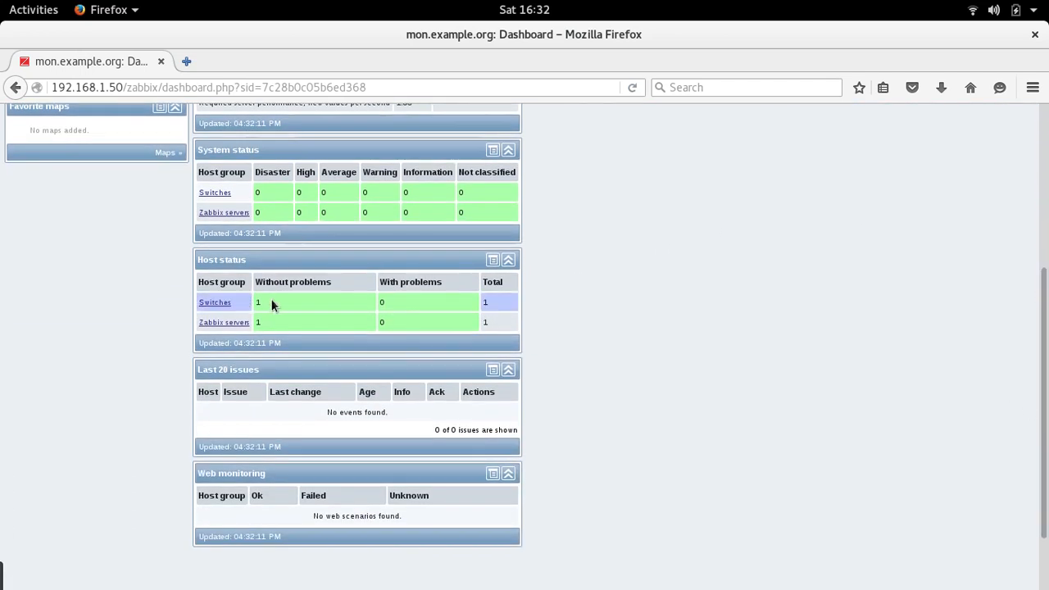
{"action": "left_click", "coordinate": [219, 304]}
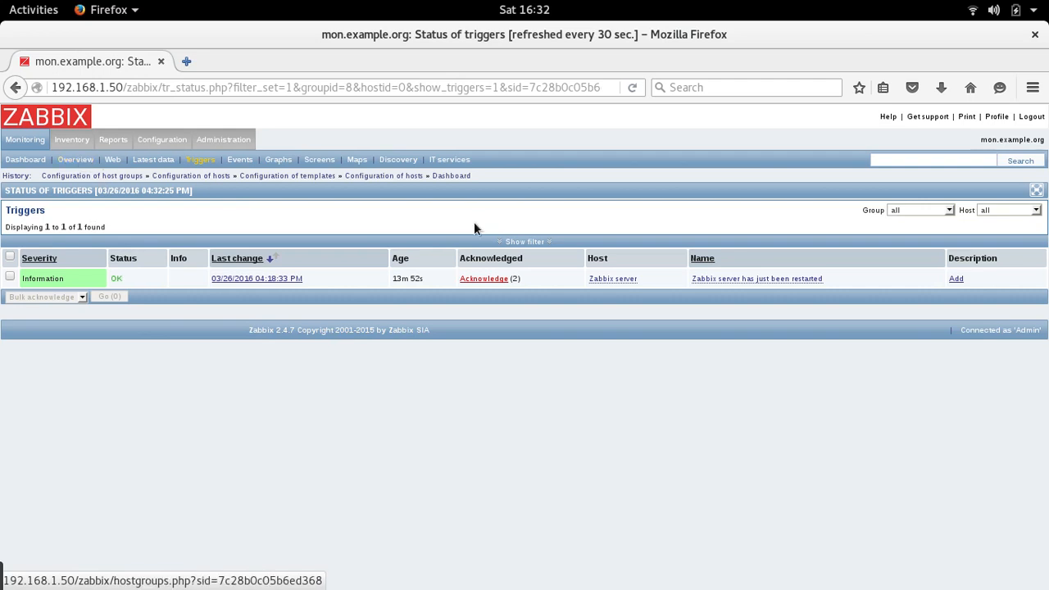
{"action": "left_click", "coordinate": [917, 210]}
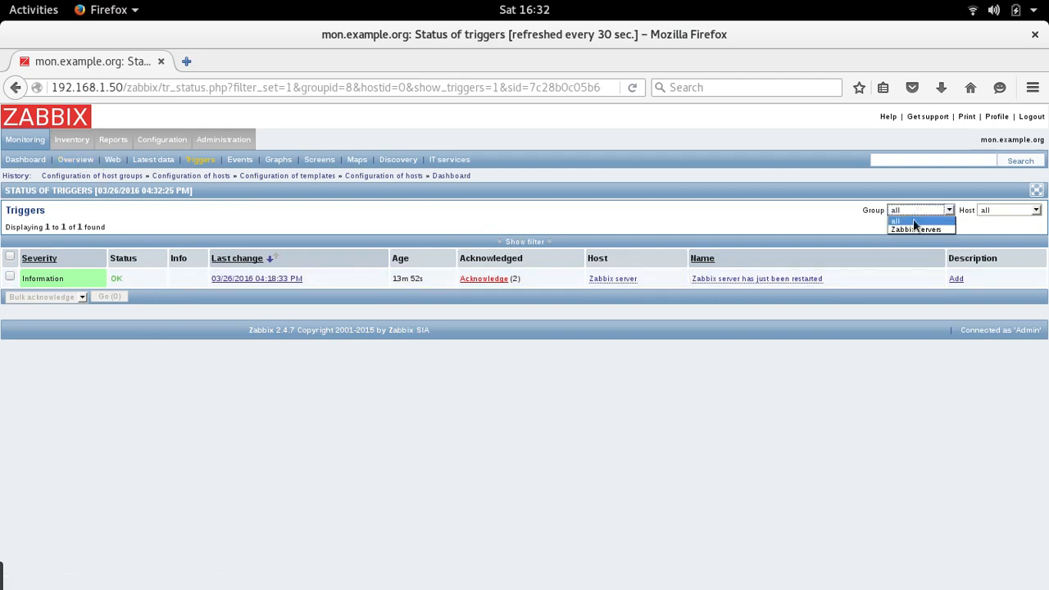
{"action": "left_click", "coordinate": [909, 229]}
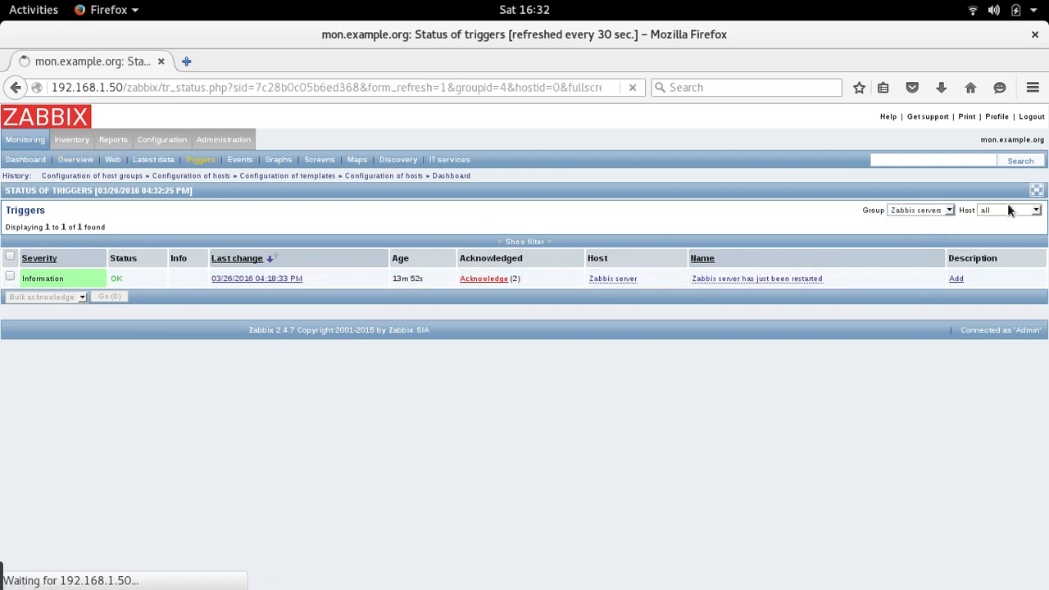
{"action": "left_click", "coordinate": [1012, 211]}
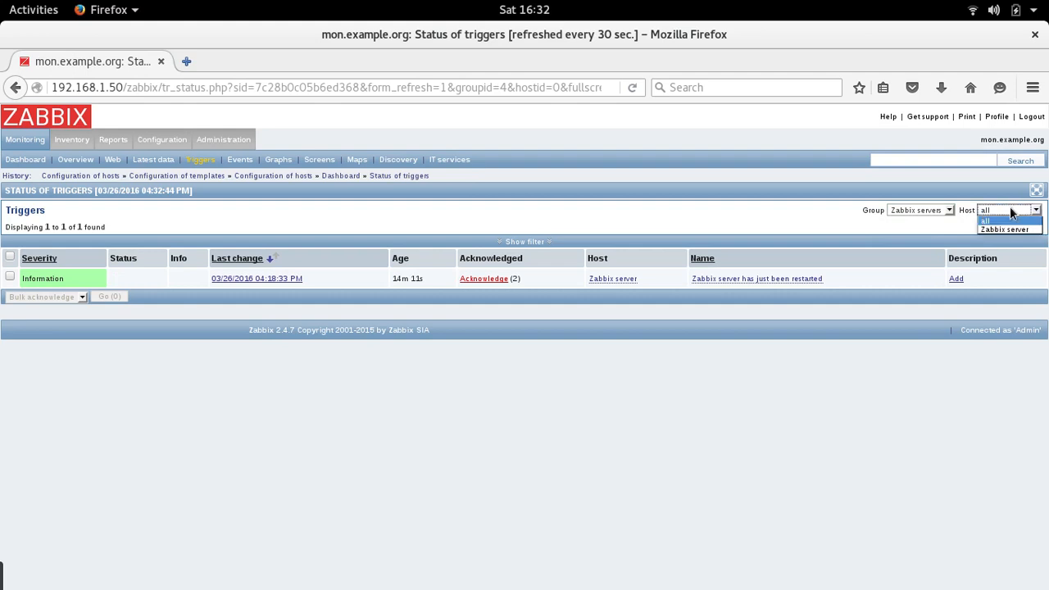
{"action": "left_click", "coordinate": [670, 228]}
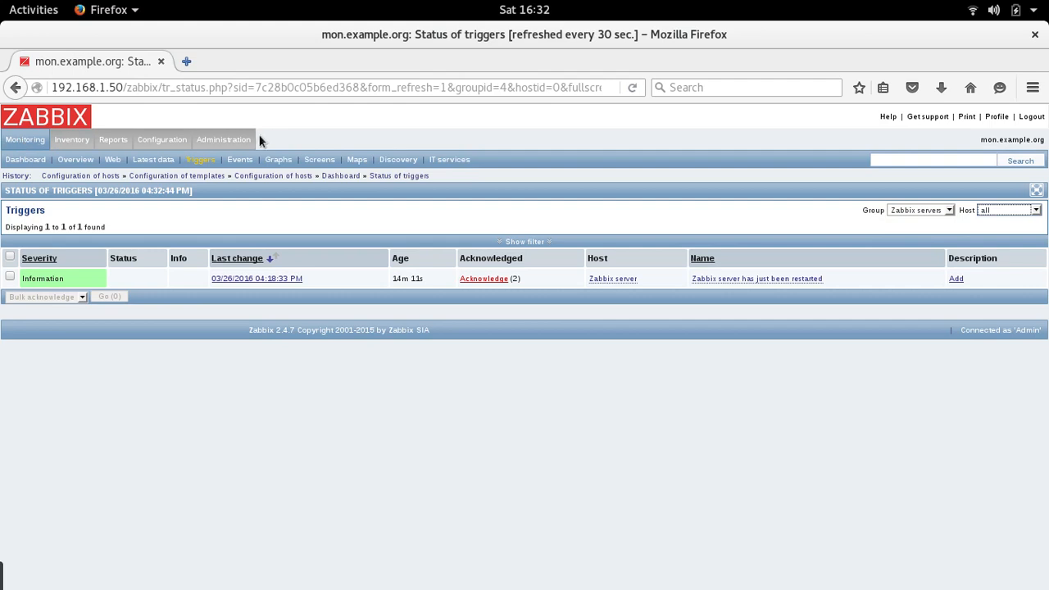
{"action": "left_click", "coordinate": [10, 160]}
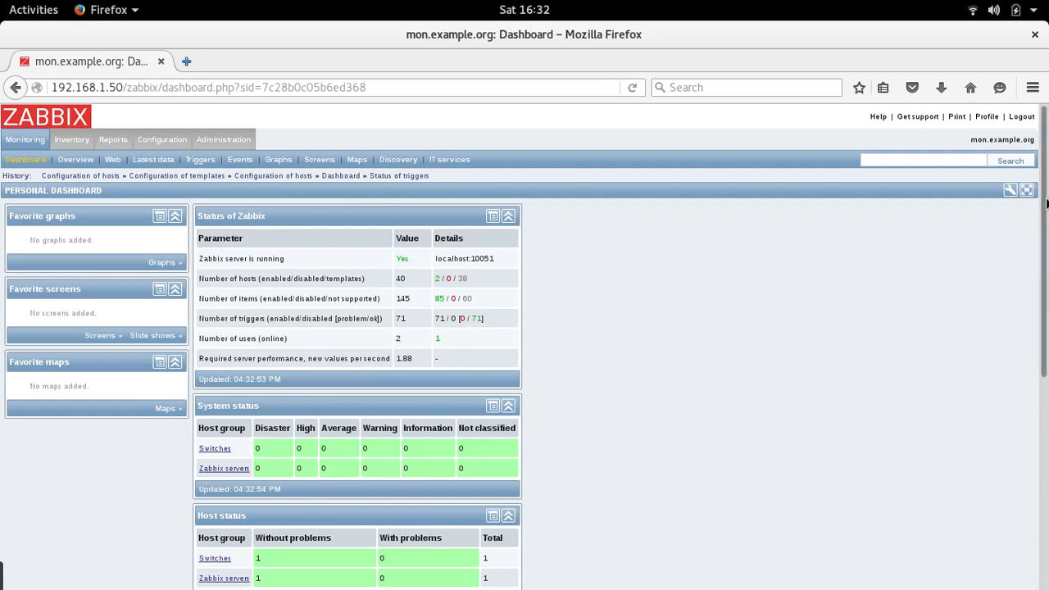
Step: View the Zabbix server Memory usage graph under Monitoring > Graphs, keeping group Zabbix servers
{"action": "left_click_drag", "start_coordinate": [1043, 202], "coordinate": [1045, 143]}
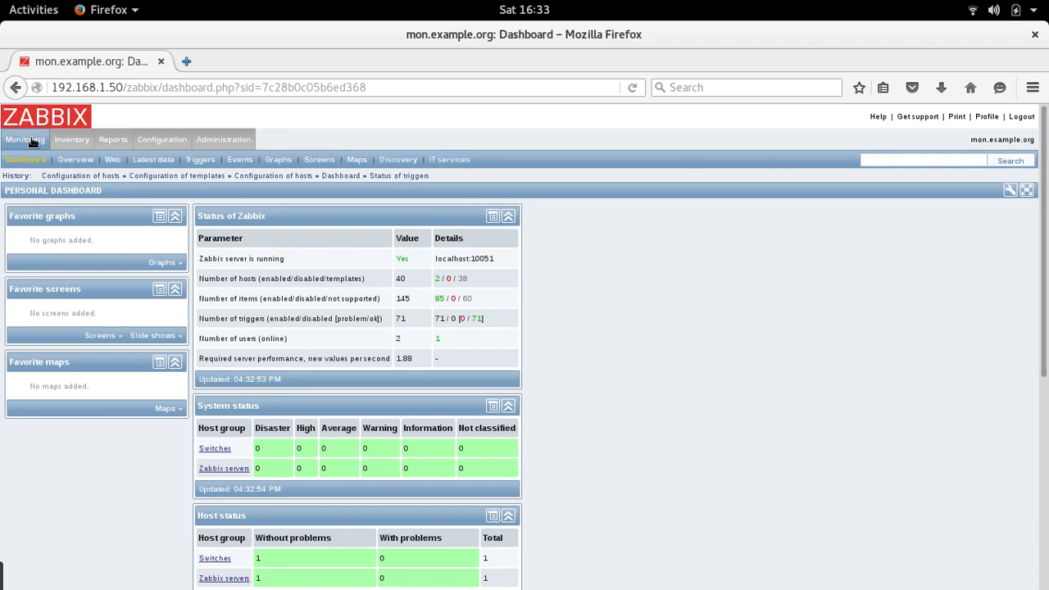
{"action": "left_click", "coordinate": [279, 160]}
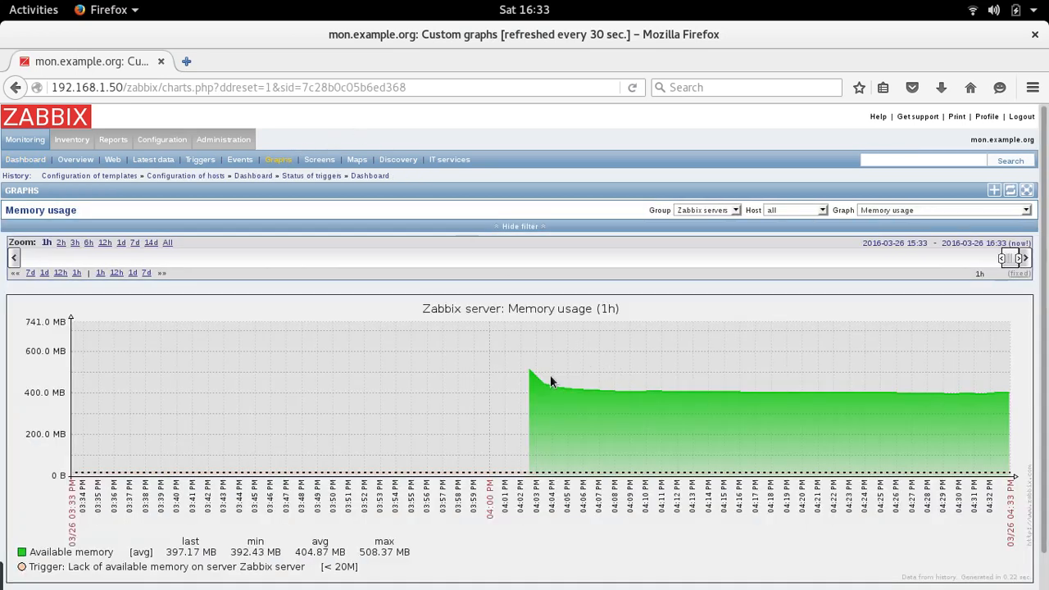
{"action": "left_click", "coordinate": [736, 211]}
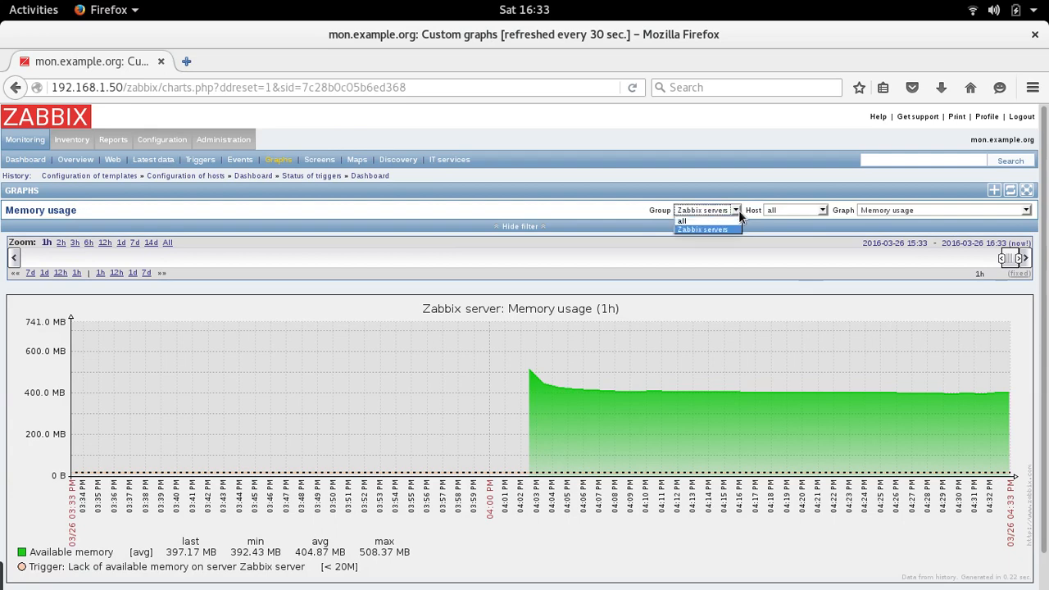
{"action": "left_click", "coordinate": [537, 212]}
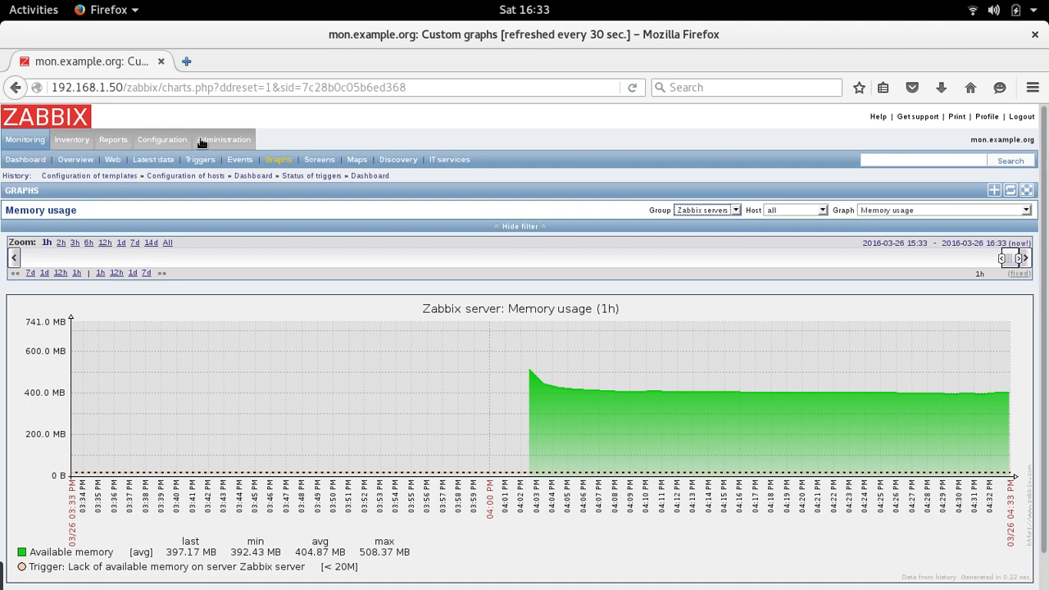
{"action": "mouse_move", "coordinate": [220, 149]}
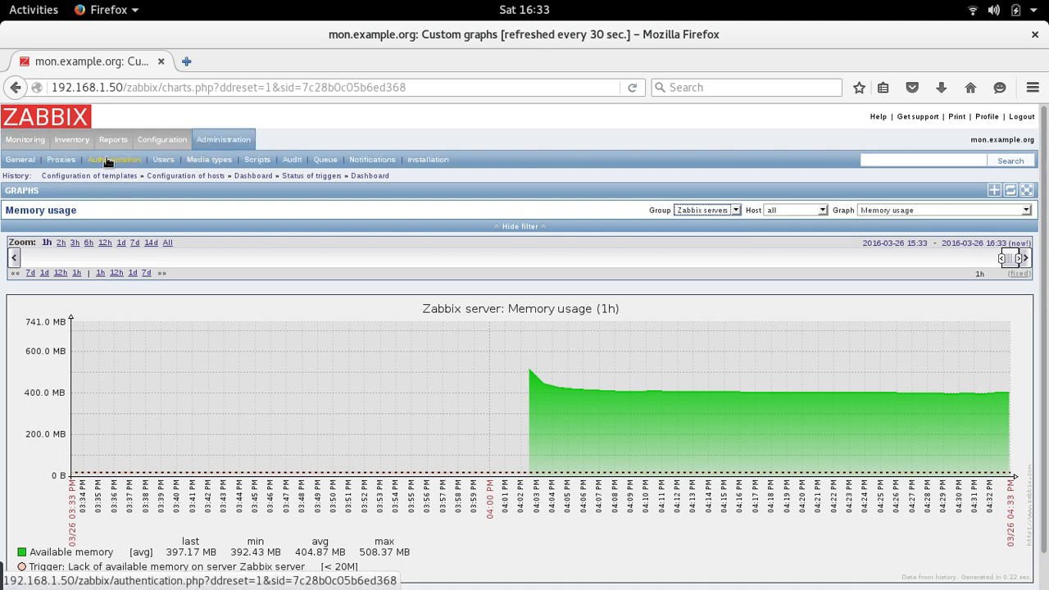
{"action": "mouse_move", "coordinate": [154, 143]}
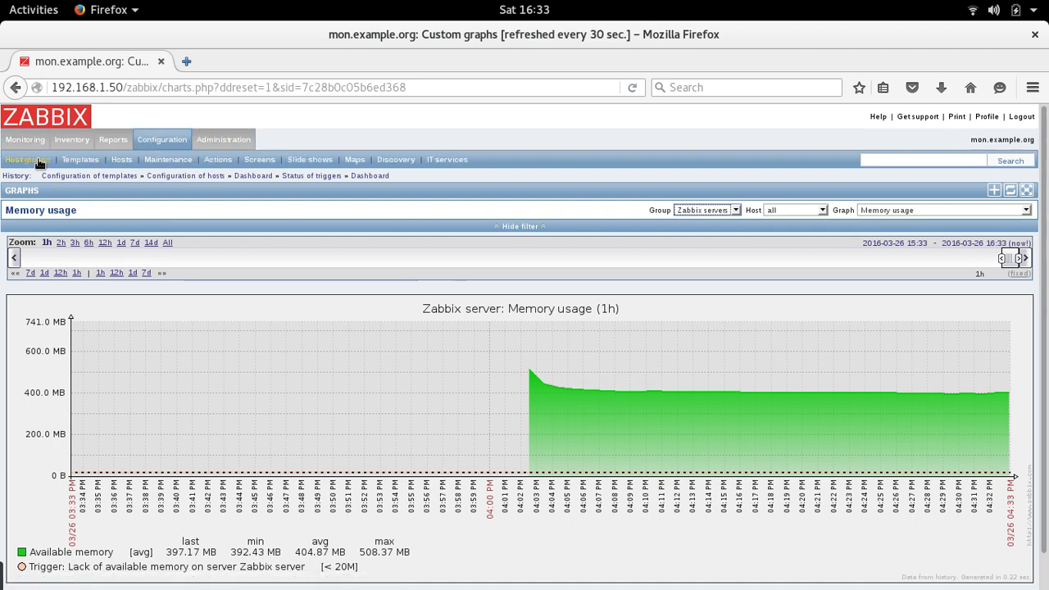
Step: Show the Zabbix hosts list, then bring the CentOS-7 VirtualBox window to the front
{"action": "left_click", "coordinate": [122, 160]}
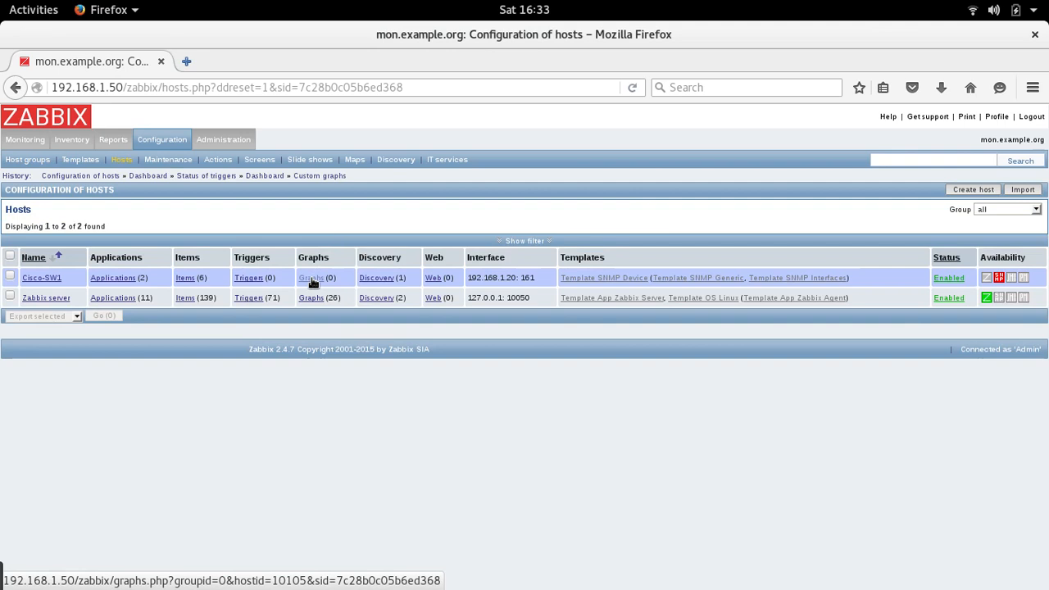
{"action": "mouse_move", "coordinate": [1001, 279]}
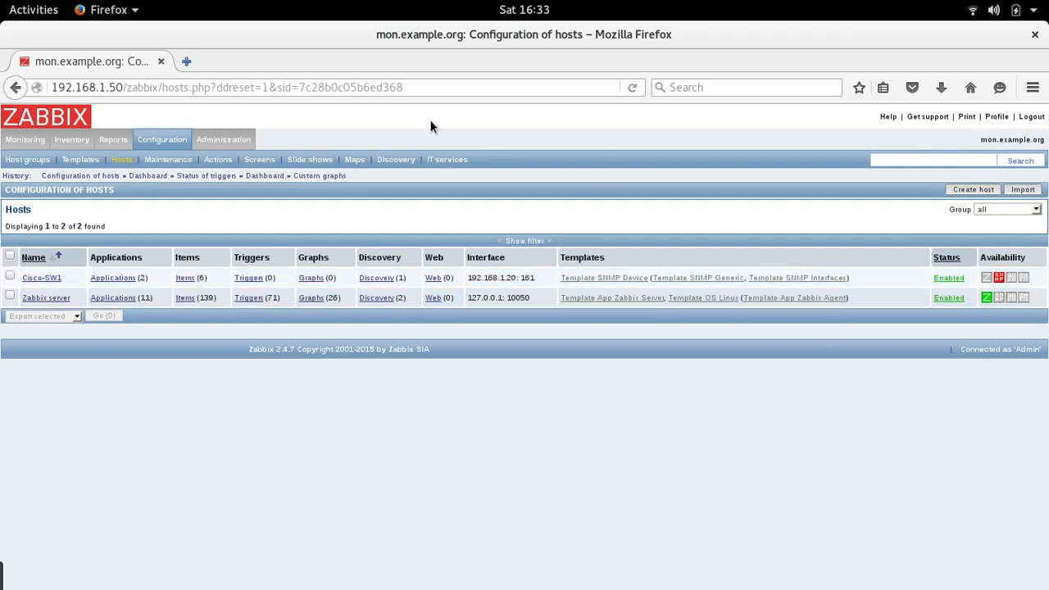
{"action": "mouse_move", "coordinate": [2, 6]}
{"action": "left_click", "coordinate": [754, 466]}
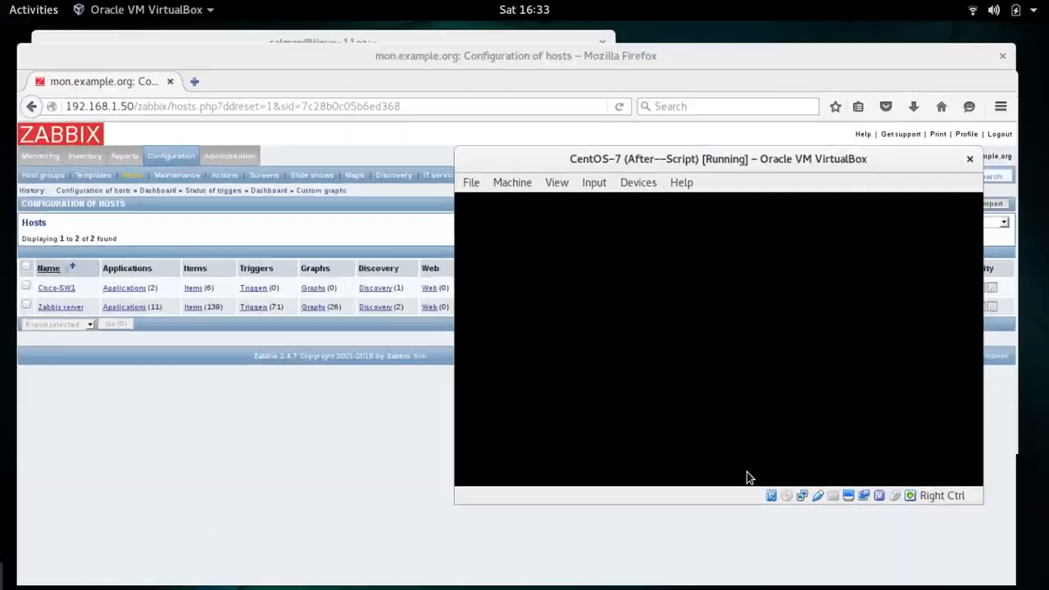
Step: In the CentOS-7 console, check firewalld status and list the active firewall zone settings
{"action": "left_click", "coordinate": [667, 362]}
{"action": "key", "text": "Return"}
{"action": "key", "text": "Return"}
{"action": "key", "text": "Return"}
{"action": "key", "text": "Return"}
{"action": "key", "text": "Return"}
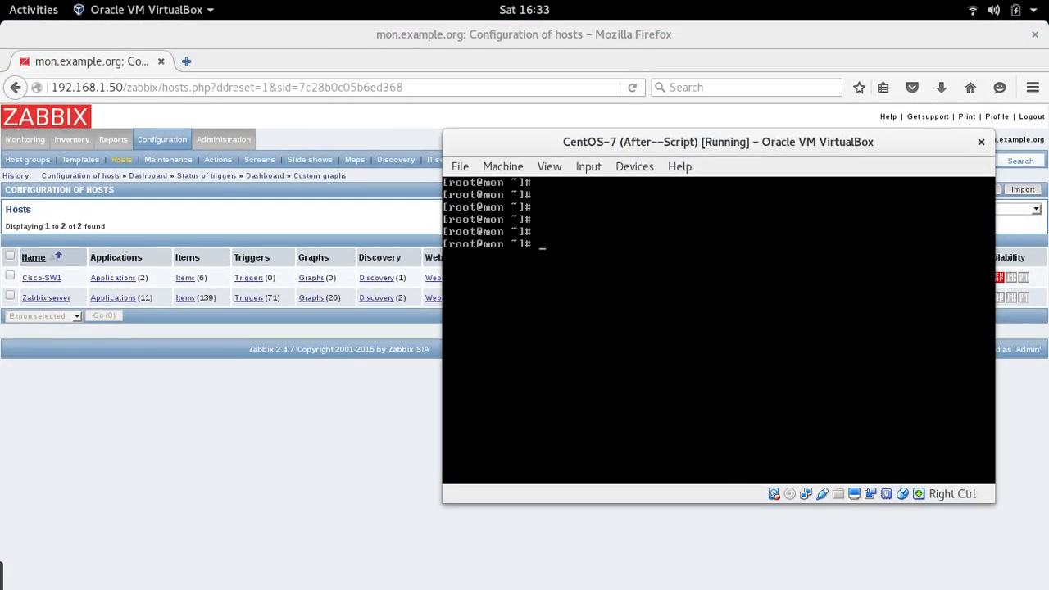
{"action": "type", "text": "systemctl status"}
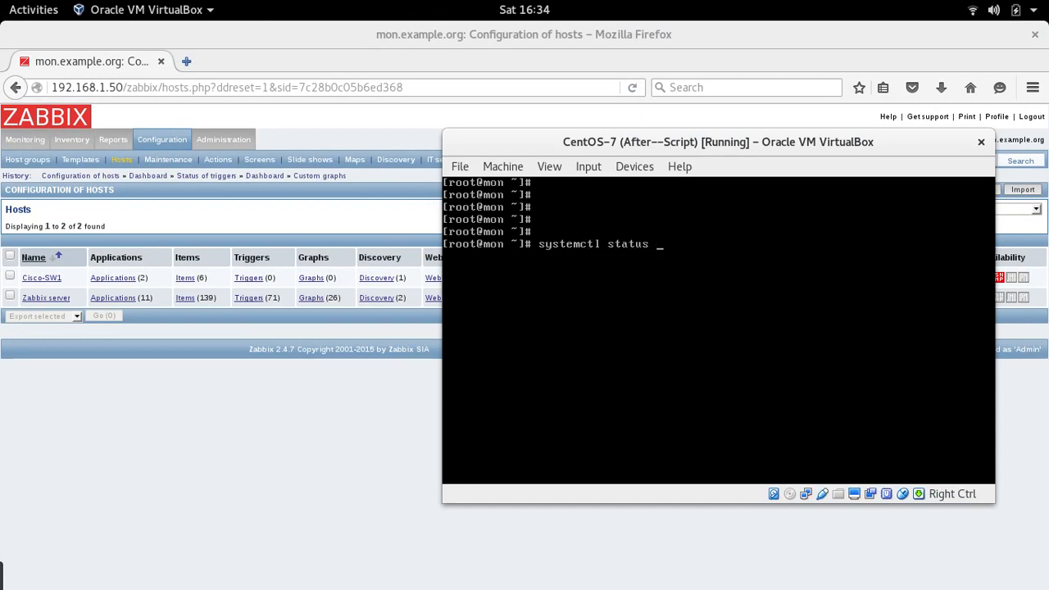
{"action": "type", "text": " firewalld"}
{"action": "key", "text": "Return"}
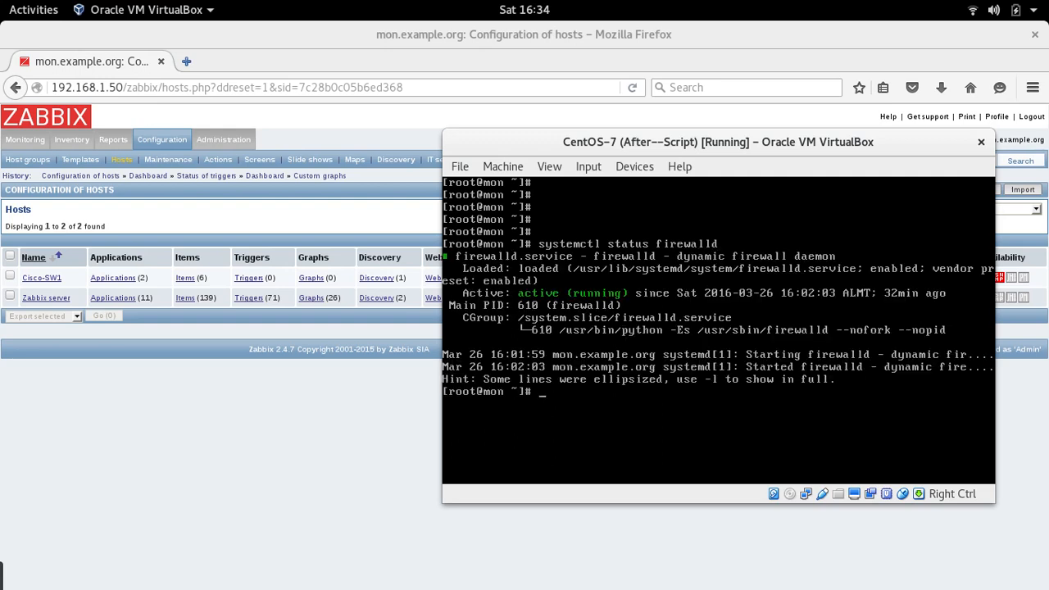
{"action": "type", "text": "firewall-c"}
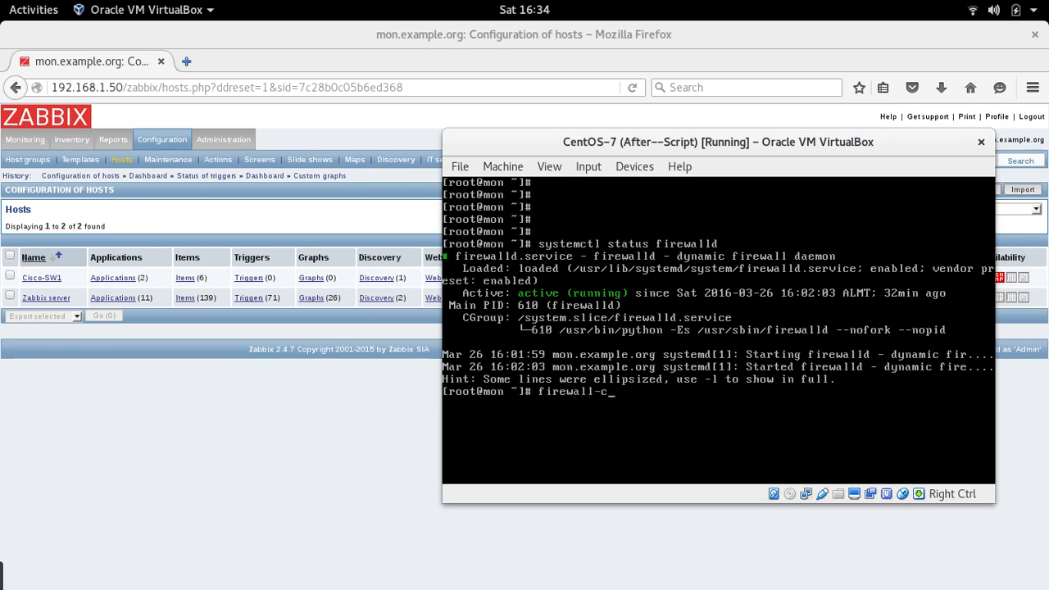
{"action": "type", "text": "md --list-all"}
{"action": "key", "text": "Return"}
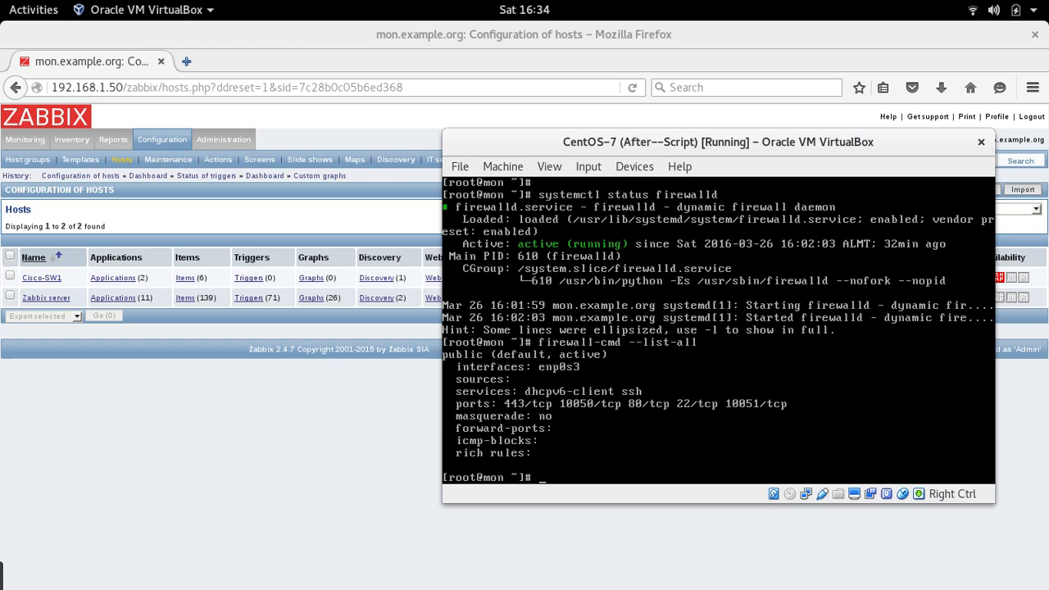
Step: Stop the firewalld service and return to Zabbix in Firefox
{"action": "type", "text": "systemctl stop firewalld"}
{"action": "key", "text": "Return"}
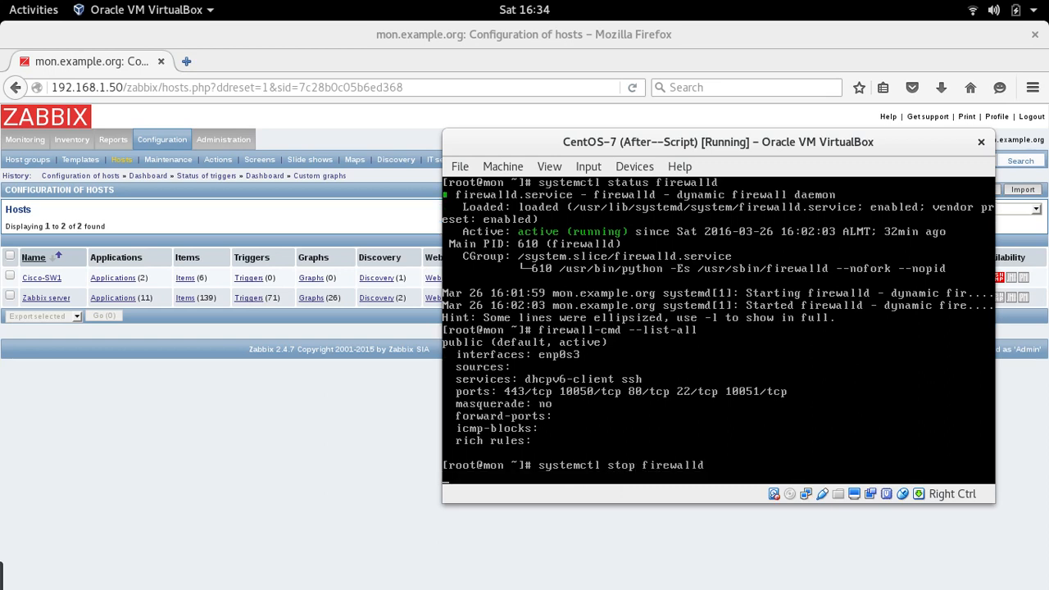
{"action": "key", "text": "Control_R"}
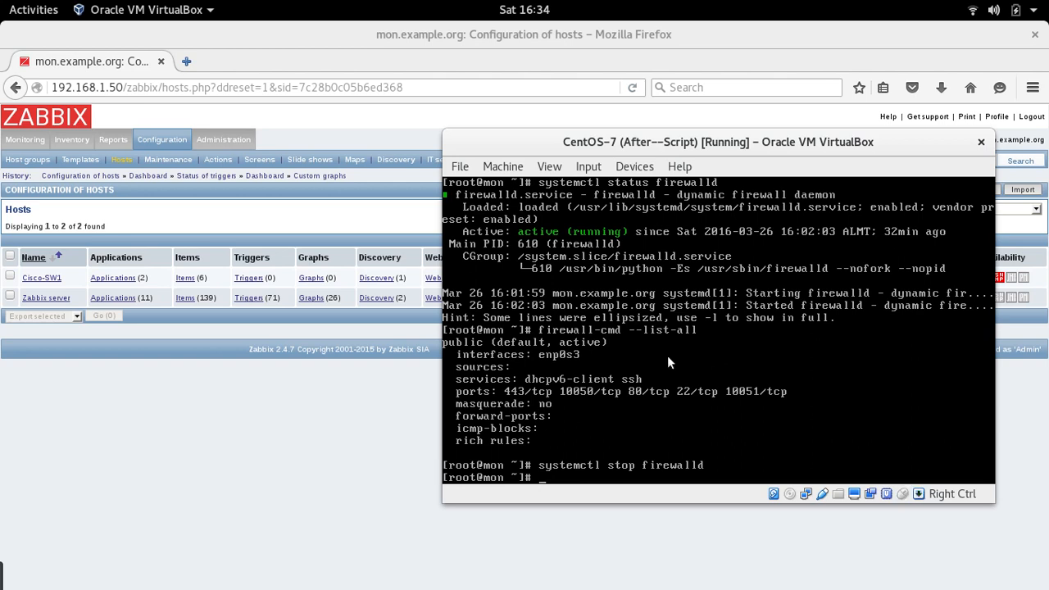
{"action": "left_click", "coordinate": [222, 471]}
{"action": "mouse_move", "coordinate": [999, 279]}
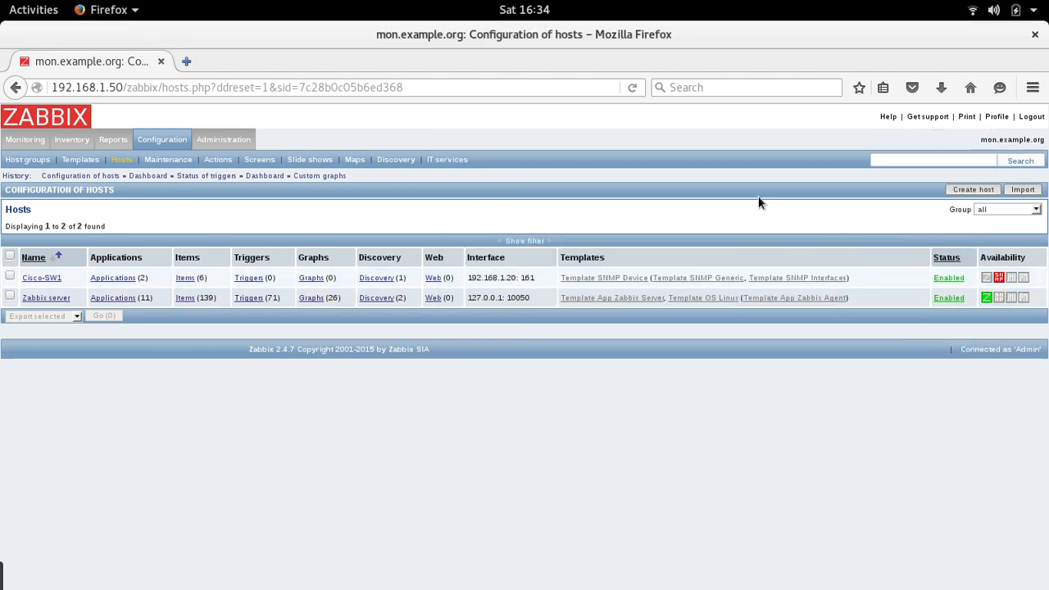
{"action": "left_click", "coordinate": [635, 87]}
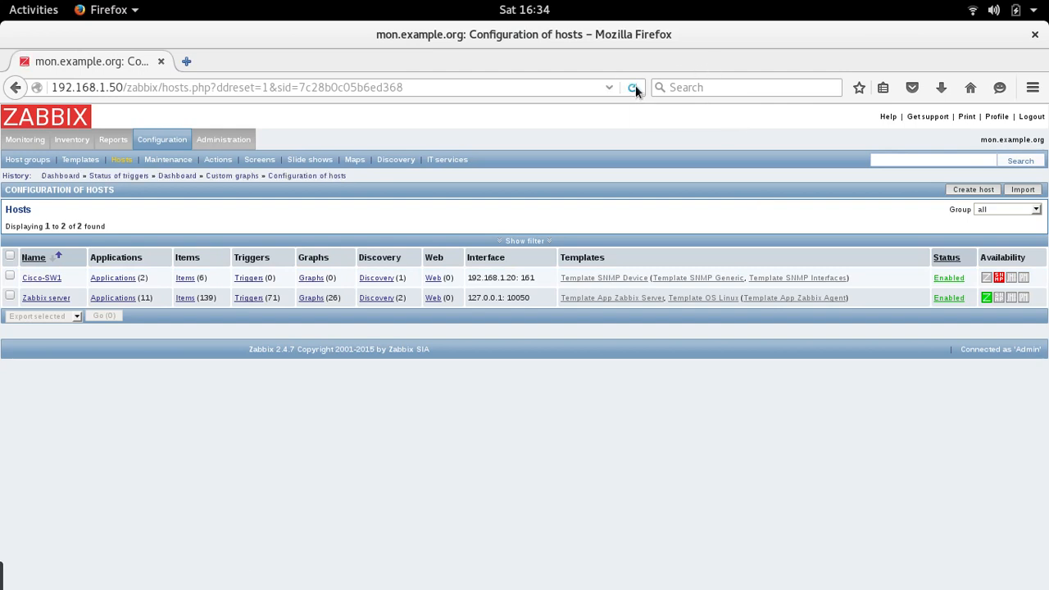
{"action": "left_click", "coordinate": [635, 87]}
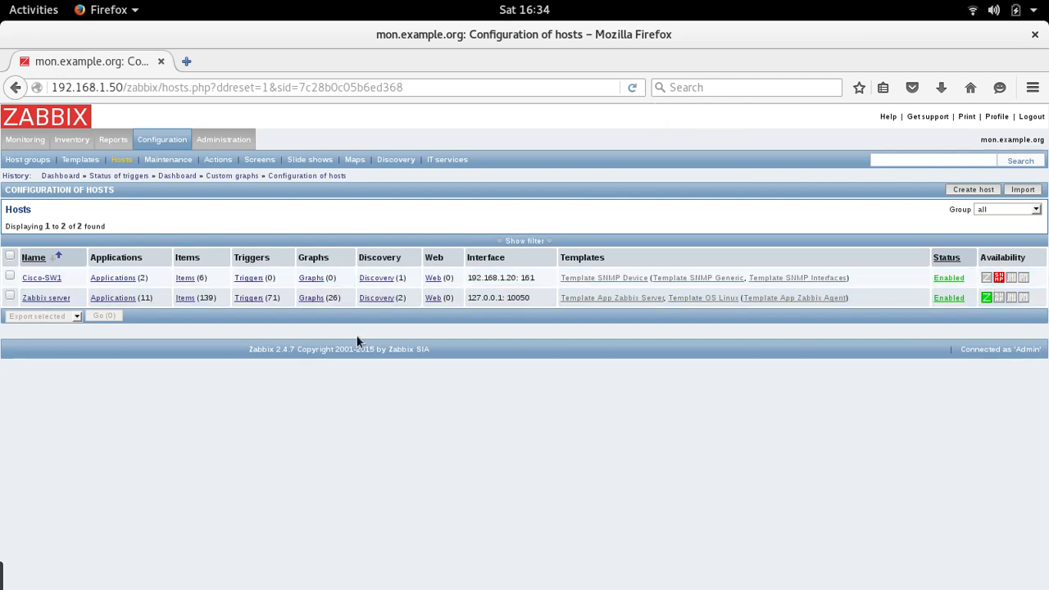
Step: Re-enable Cisco-SW1 using the Enable selected mass action and confirm it
{"action": "left_click", "coordinate": [10, 276]}
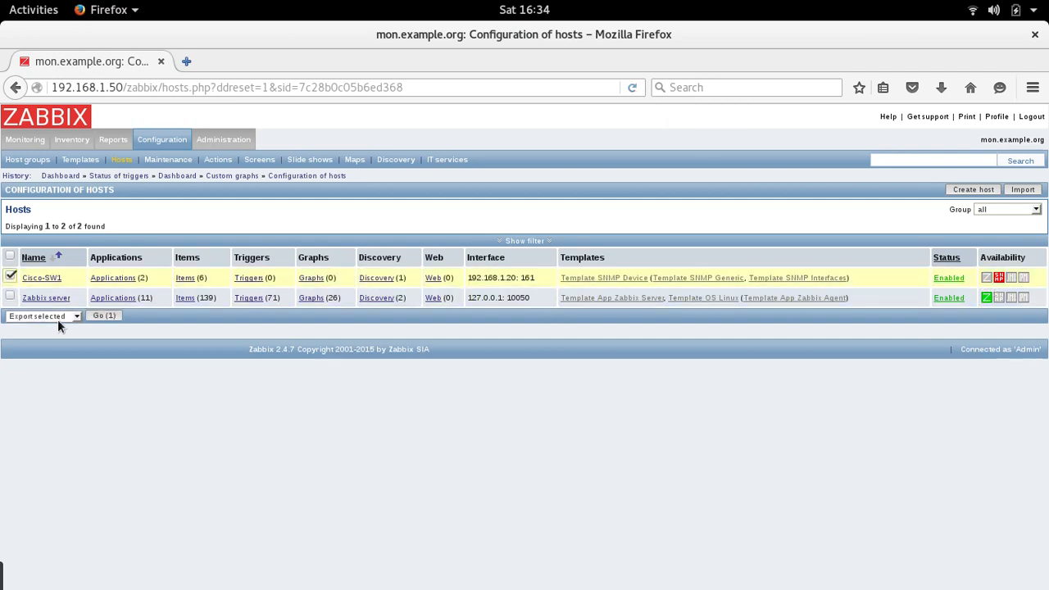
{"action": "left_click", "coordinate": [58, 319]}
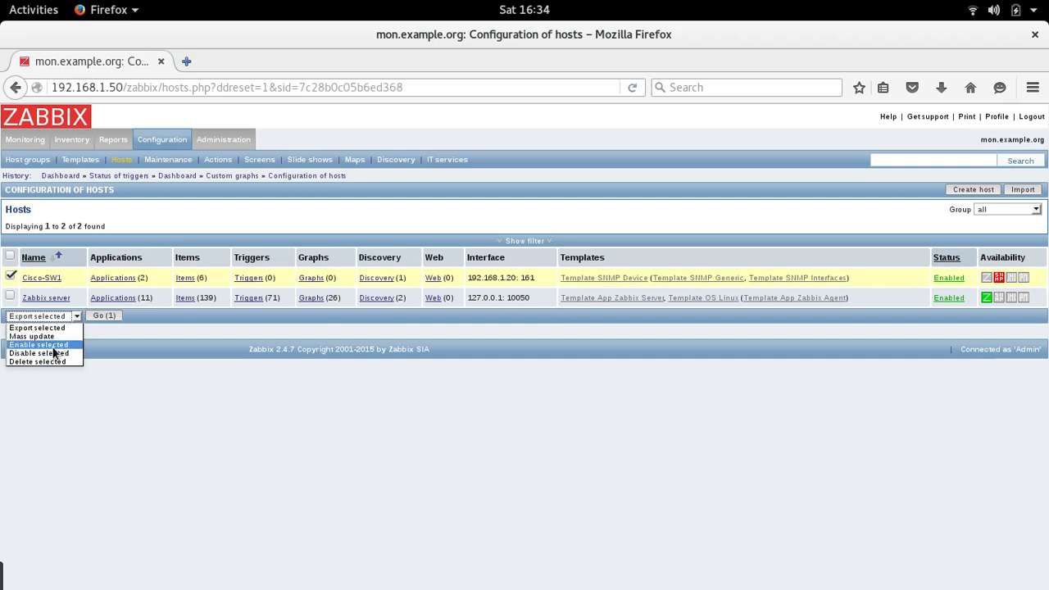
{"action": "left_click", "coordinate": [57, 344]}
{"action": "left_click", "coordinate": [99, 320]}
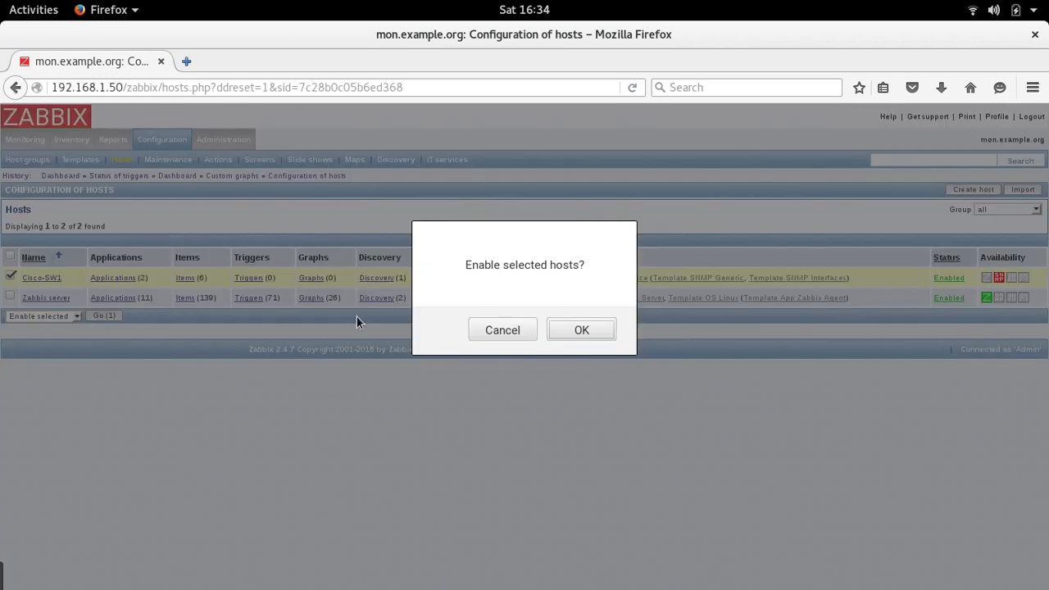
{"action": "left_click", "coordinate": [590, 329]}
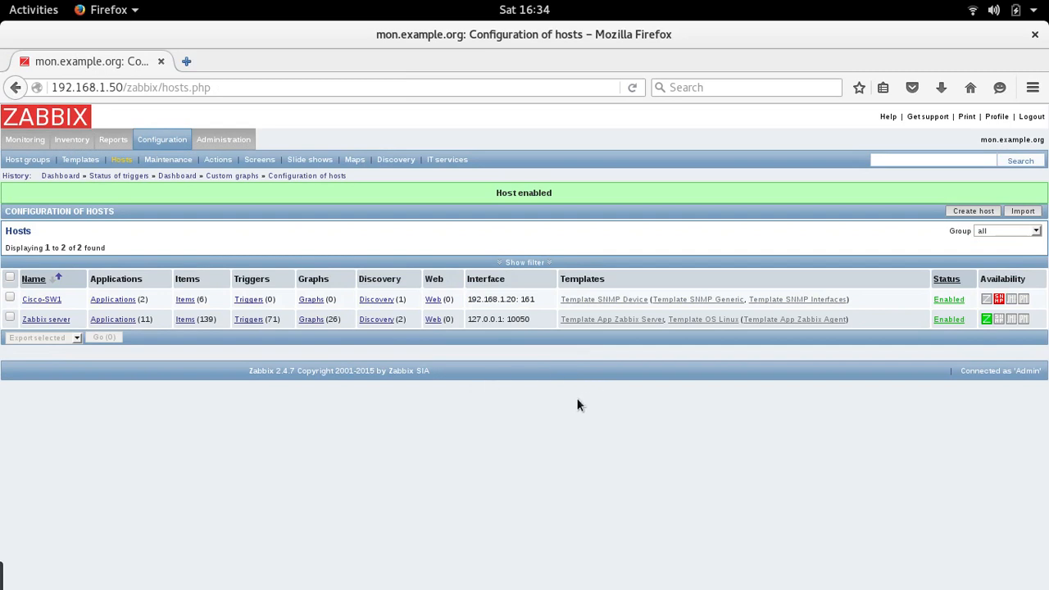
{"action": "mouse_move", "coordinate": [998, 301]}
Step: In the CentOS-7 console, ping 192.168.1.20 (3 replies, 0% loss), then clear the screen
{"action": "left_click", "coordinate": [32, 9]}
{"action": "left_click", "coordinate": [778, 460]}
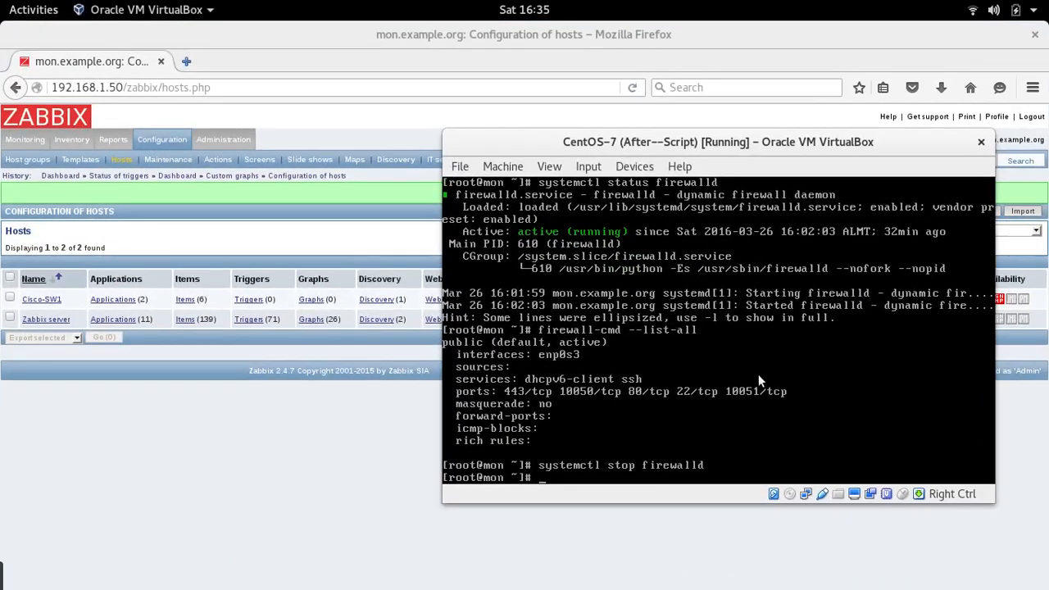
{"action": "type", "text": "ping "}
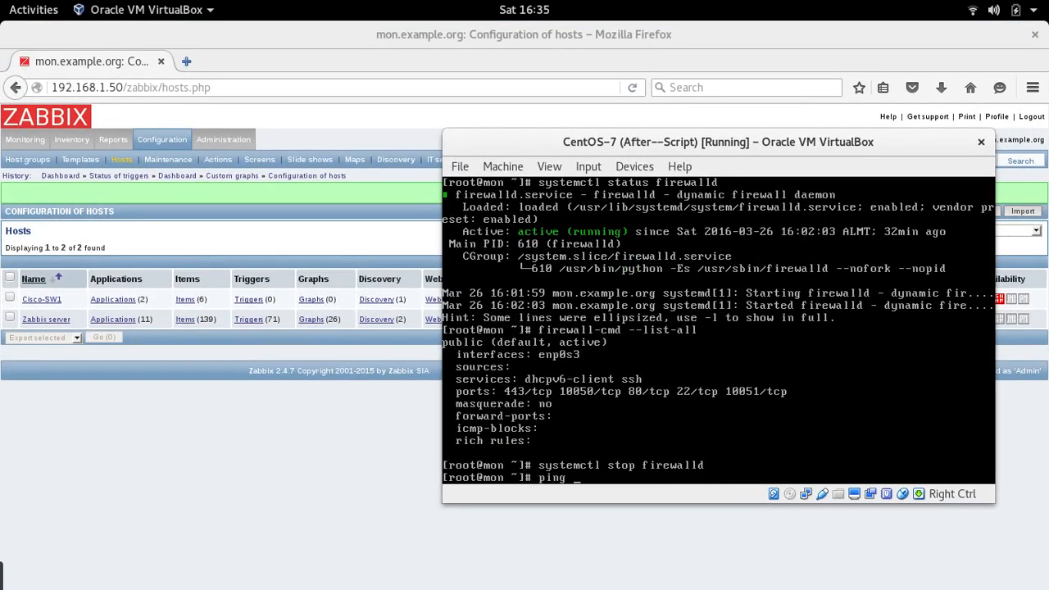
{"action": "type", "text": "192.168.1.20"}
{"action": "key", "text": "Return"}
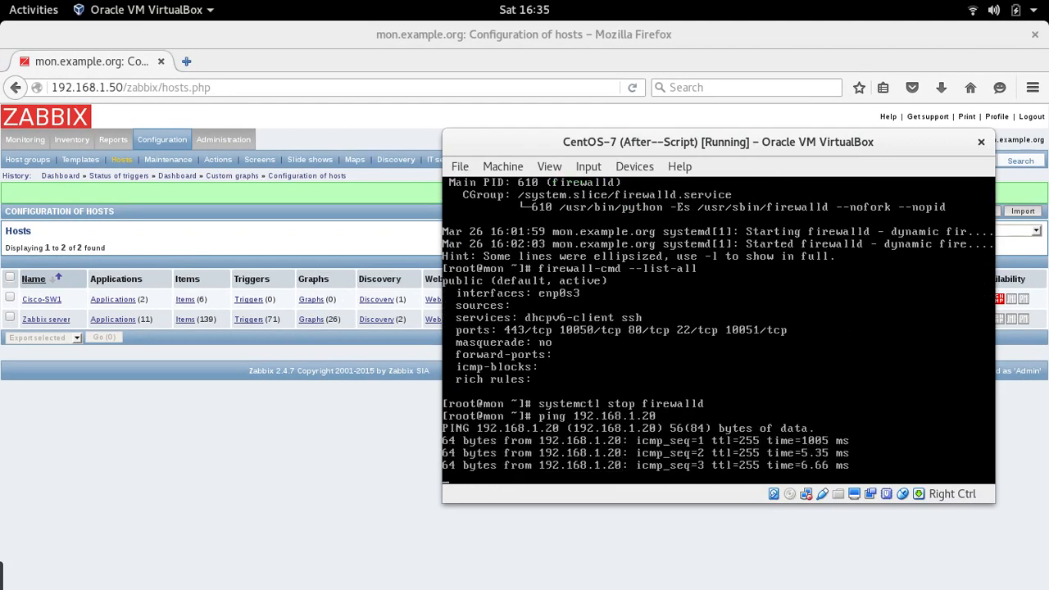
{"action": "key", "text": "ctrl+c"}
{"action": "type", "text": "clear"}
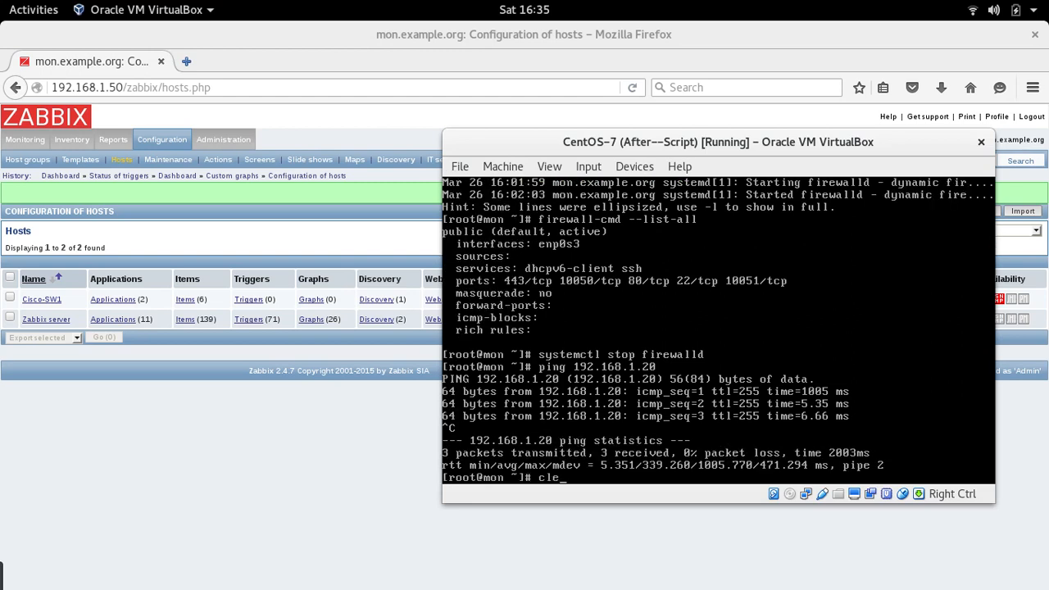
{"action": "key", "text": "Return"}
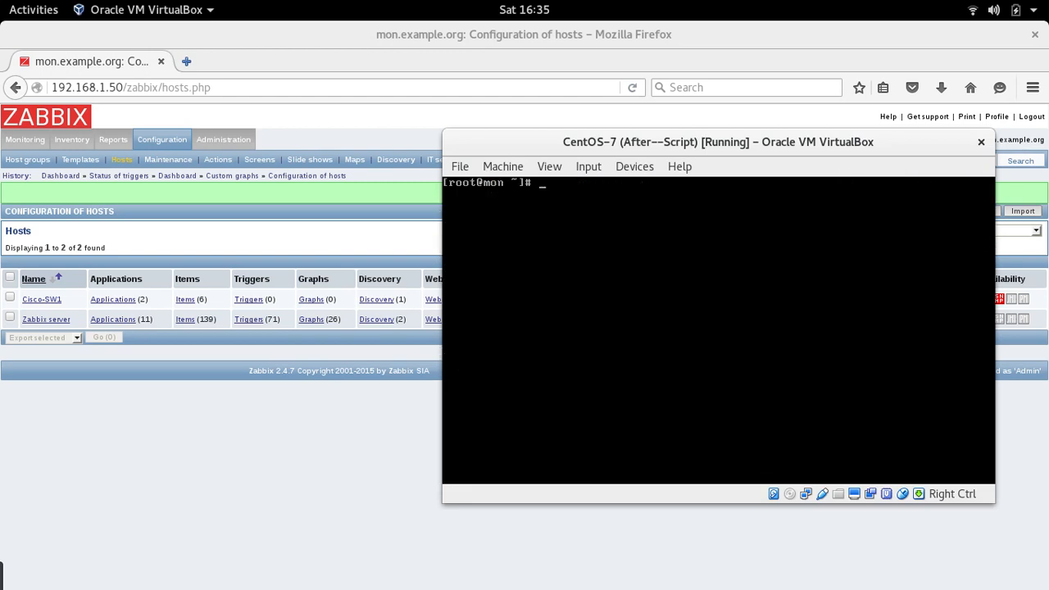
{"action": "left_click", "coordinate": [383, 119]}
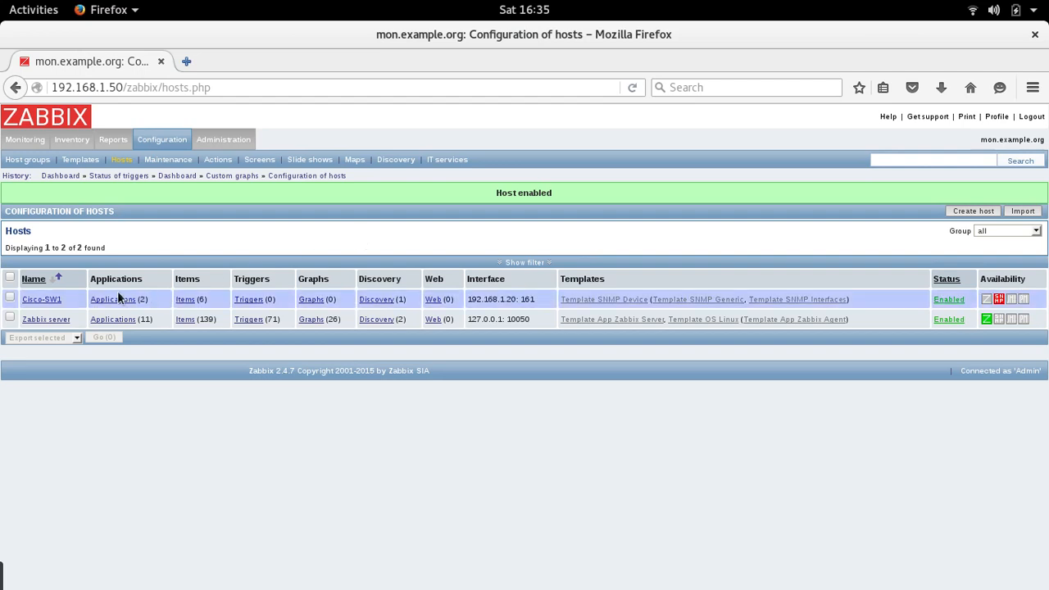
{"action": "left_click", "coordinate": [47, 300]}
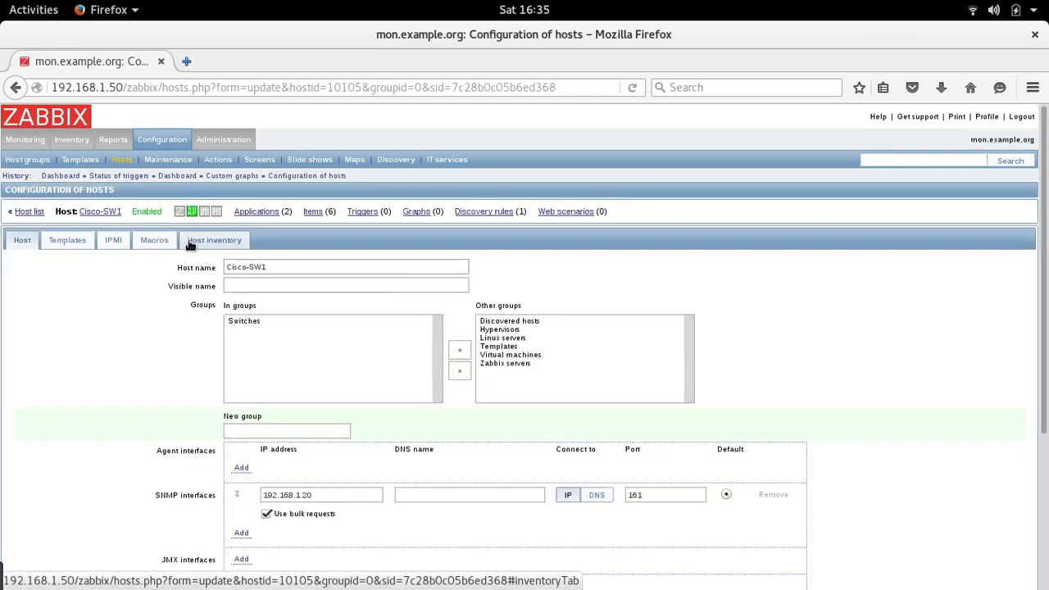
{"action": "left_click", "coordinate": [154, 240]}
{"action": "left_click_drag", "start_coordinate": [484, 284], "coordinate": [345, 258]}
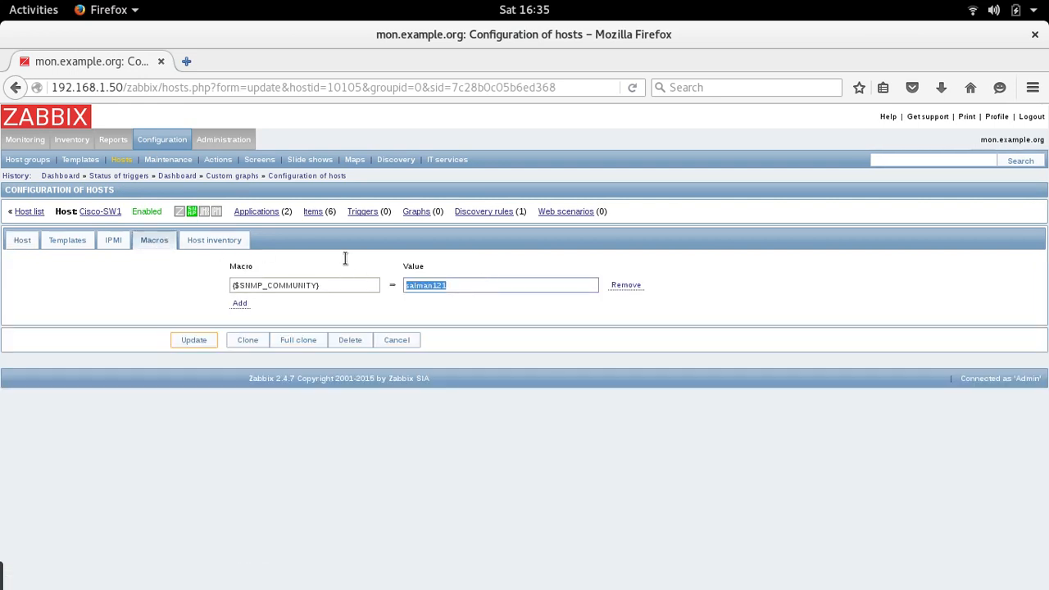
{"action": "left_click", "coordinate": [240, 304]}
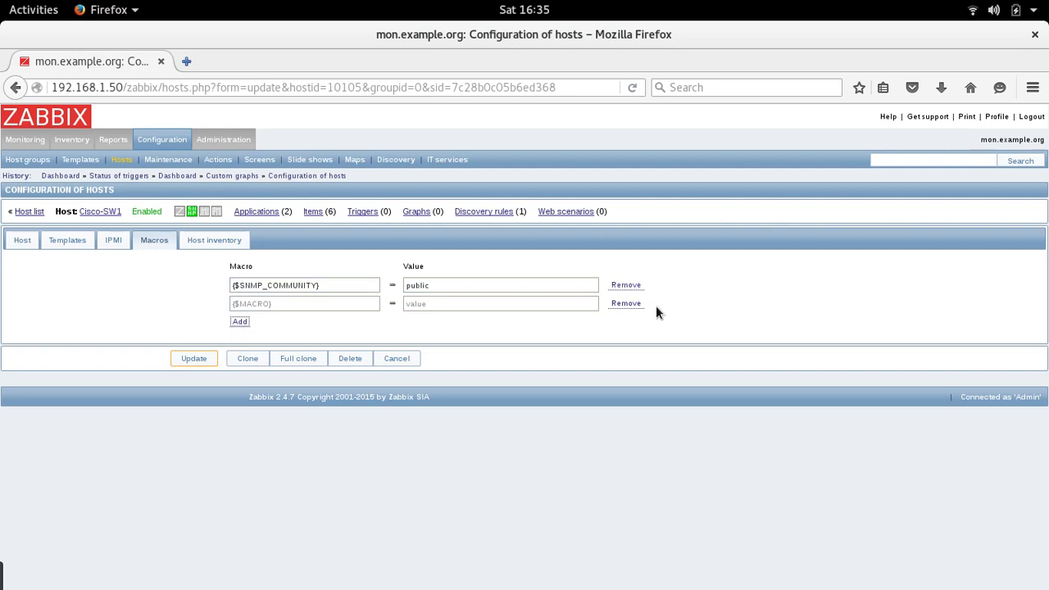
{"action": "left_click", "coordinate": [624, 304]}
{"action": "left_click", "coordinate": [195, 340]}
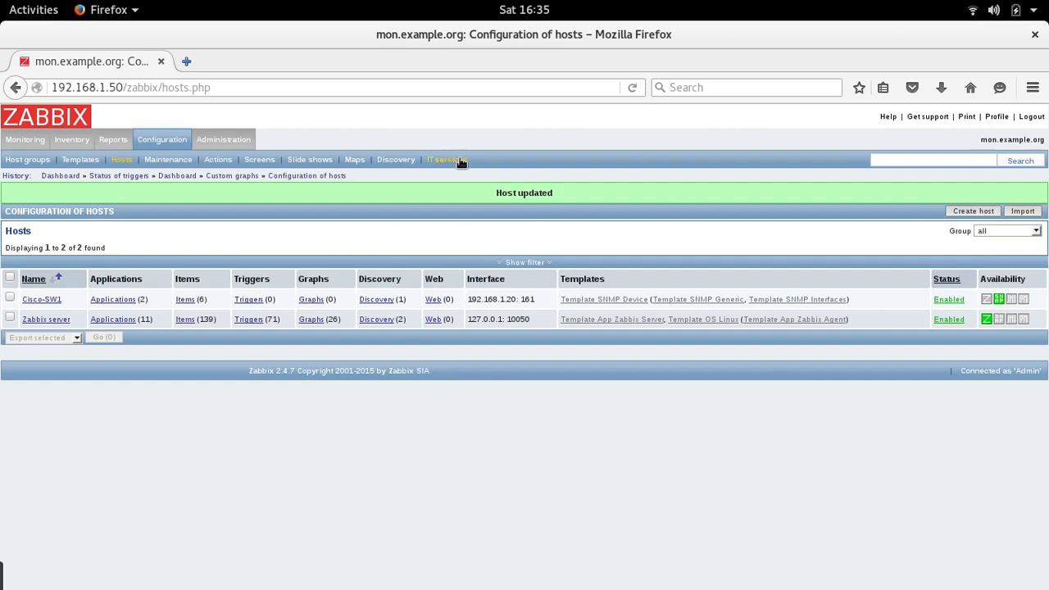
Step: Reload the Zabbix hosts page, resending the page data
{"action": "left_click", "coordinate": [632, 88]}
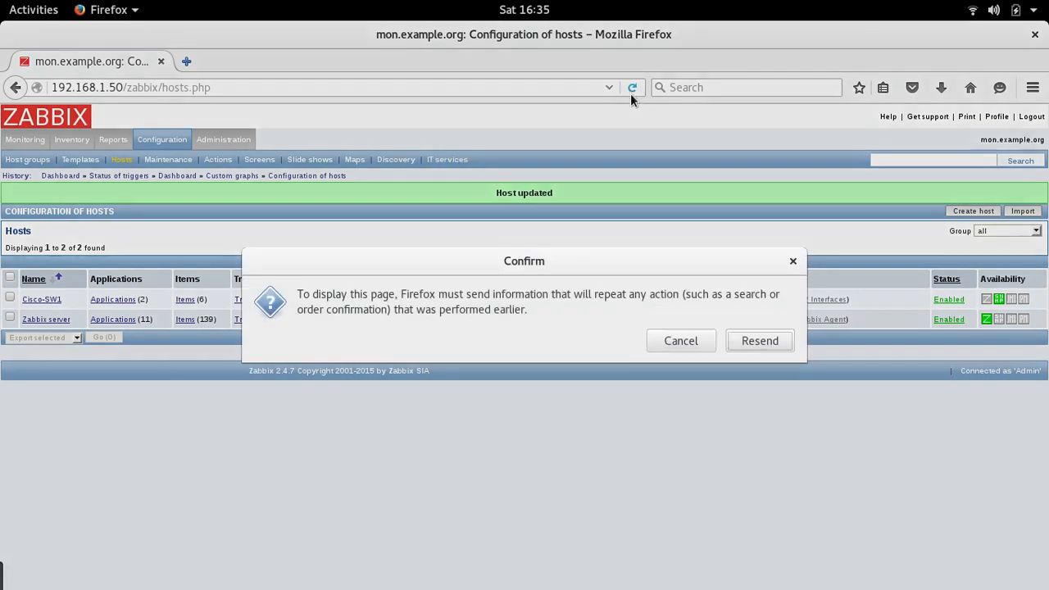
{"action": "left_click", "coordinate": [764, 341]}
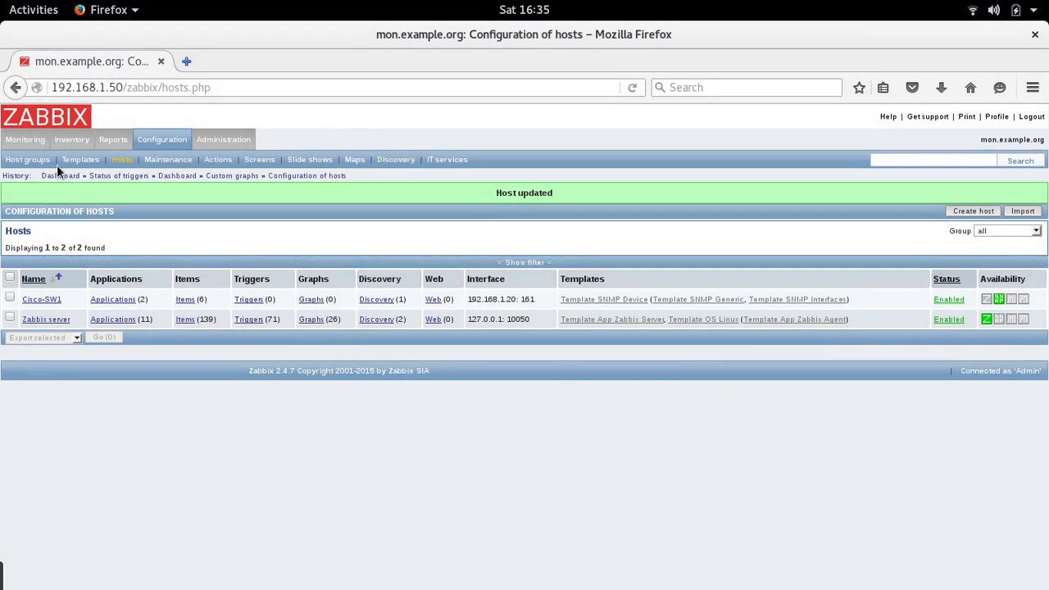
{"action": "mouse_move", "coordinate": [112, 151]}
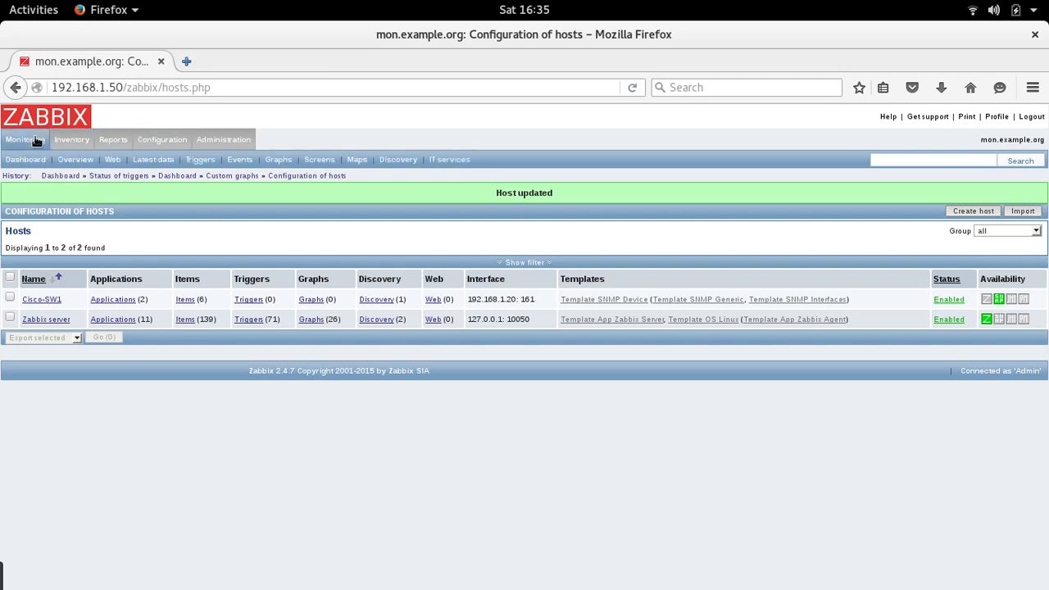
{"action": "mouse_move", "coordinate": [162, 140]}
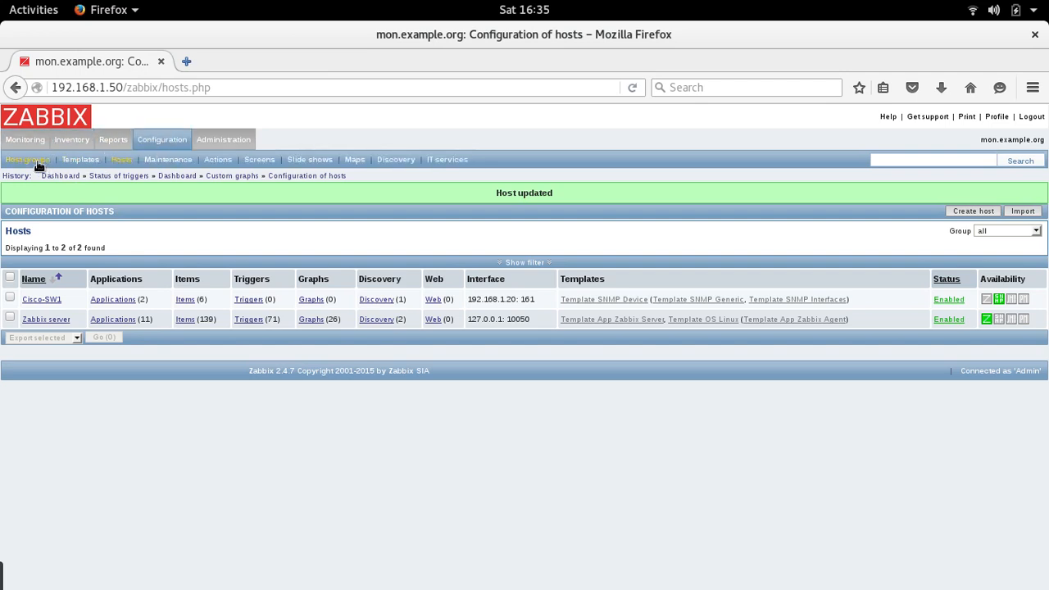
Step: Restore Cisco-SW1's {$SNMP_COMMUNITY} macro to the original community string and update the host
{"action": "left_click", "coordinate": [38, 300]}
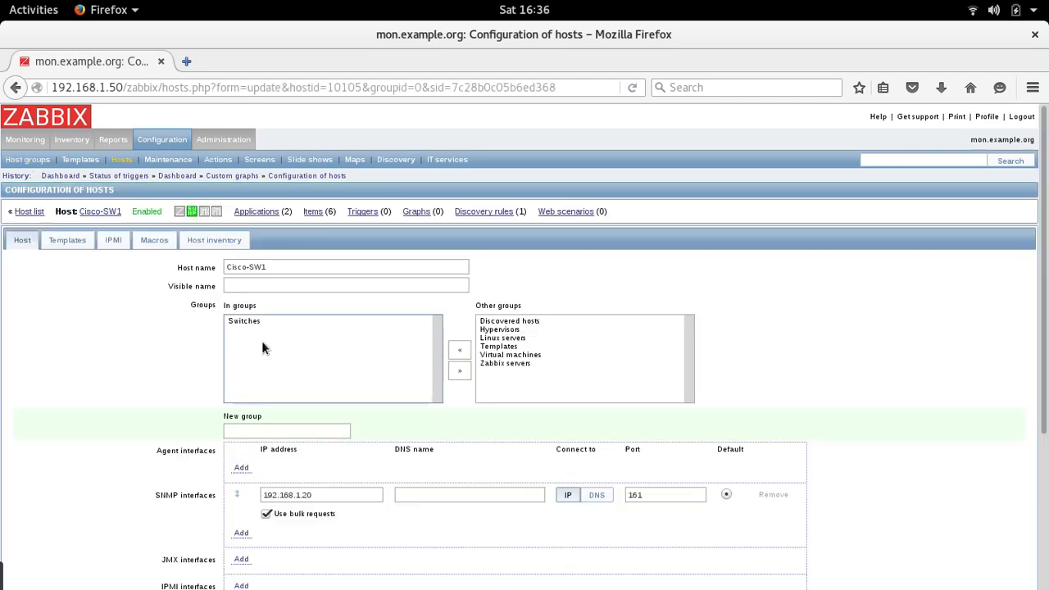
{"action": "left_click", "coordinate": [154, 240]}
{"action": "left_click_drag", "start_coordinate": [443, 287], "coordinate": [376, 279]}
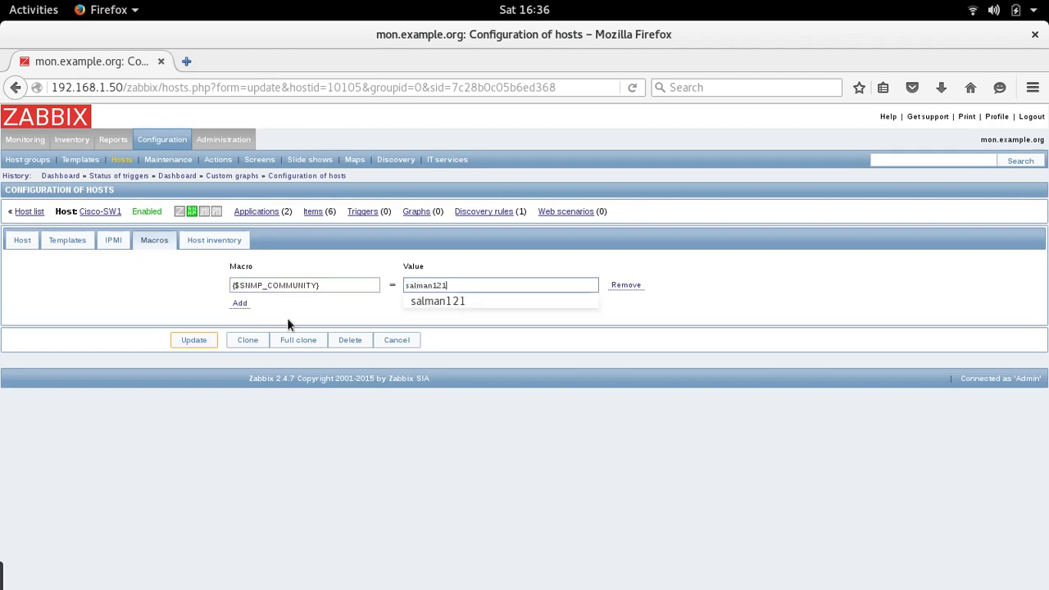
{"action": "left_click", "coordinate": [177, 342]}
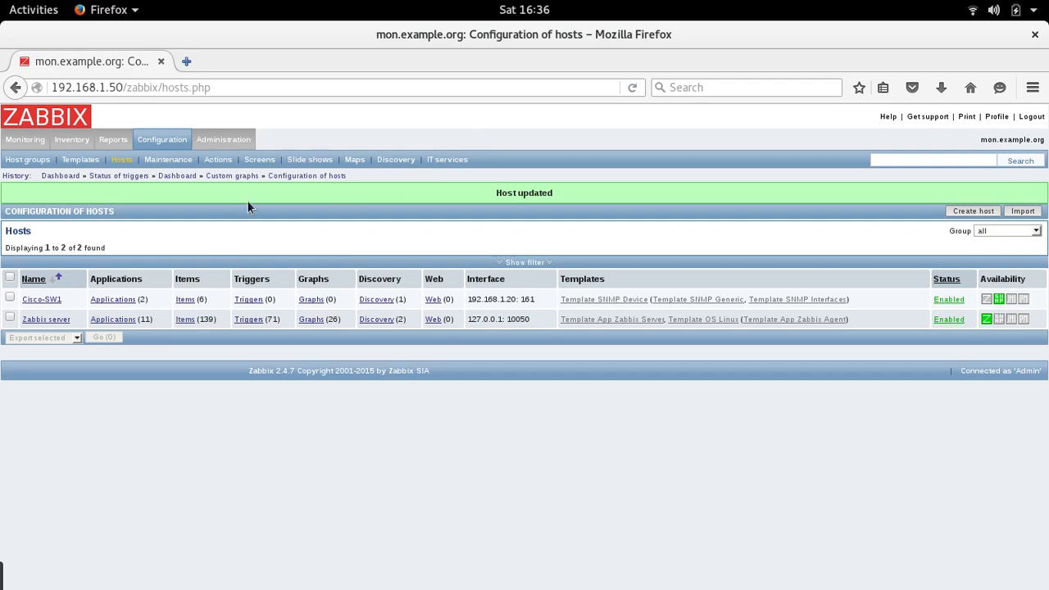
{"action": "left_click", "coordinate": [35, 141]}
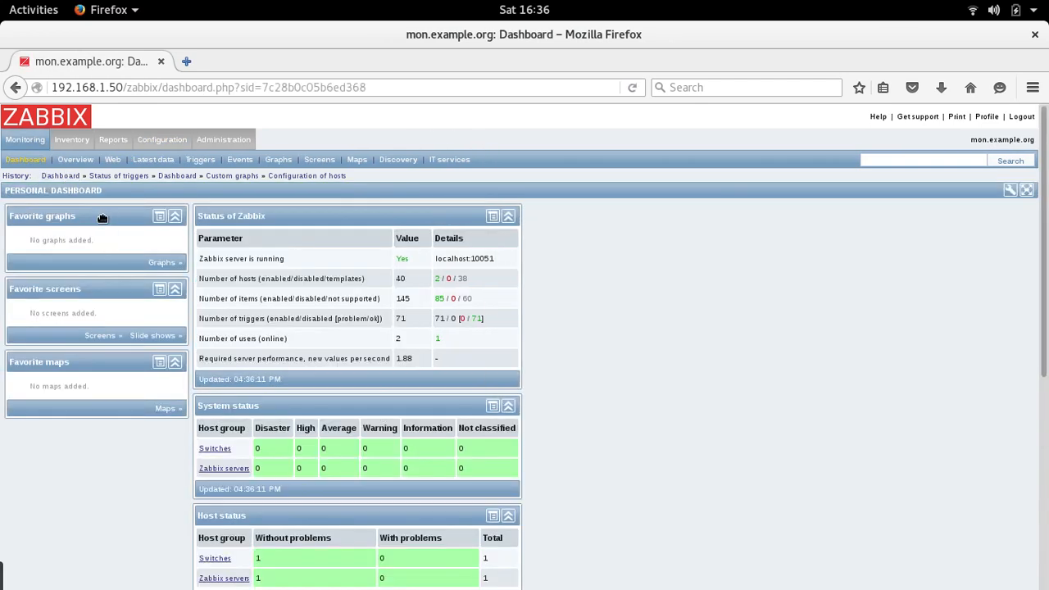
{"action": "left_click", "coordinate": [214, 558]}
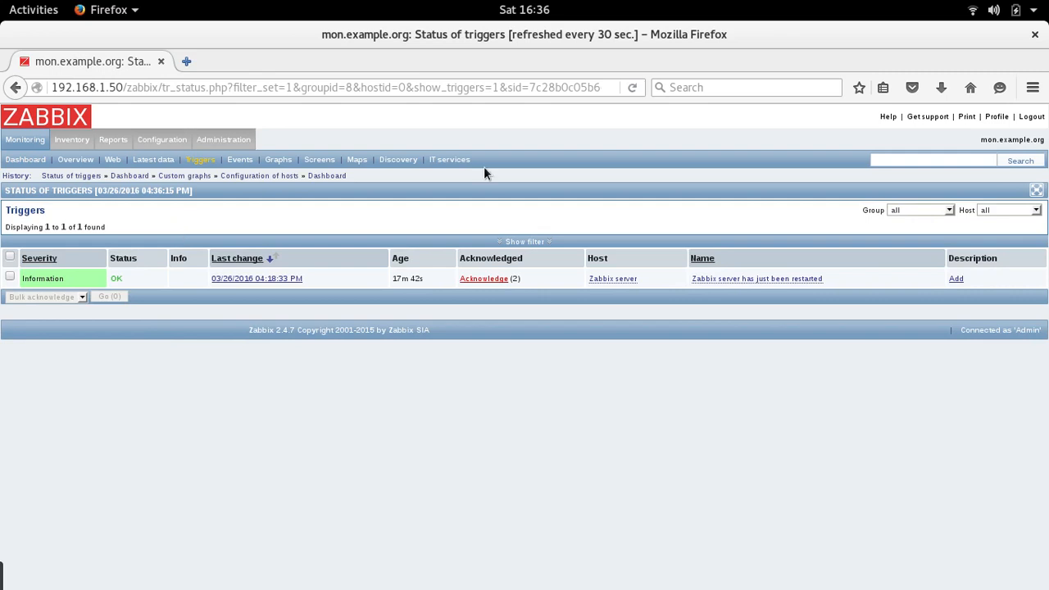
{"action": "left_click", "coordinate": [932, 209]}
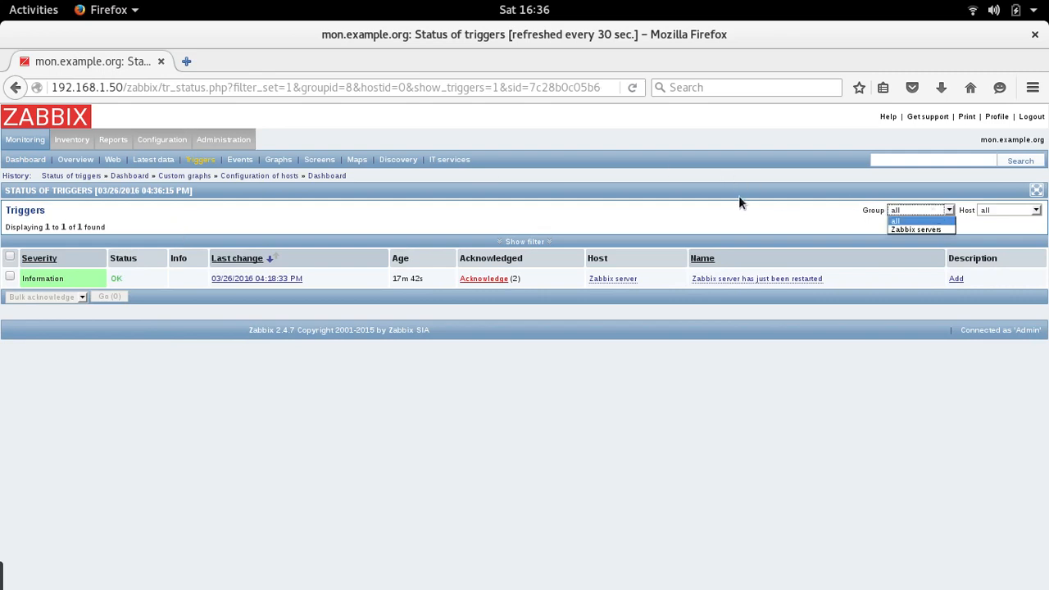
{"action": "left_click", "coordinate": [934, 217]}
{"action": "left_click", "coordinate": [1024, 215]}
{"action": "left_click", "coordinate": [1004, 217]}
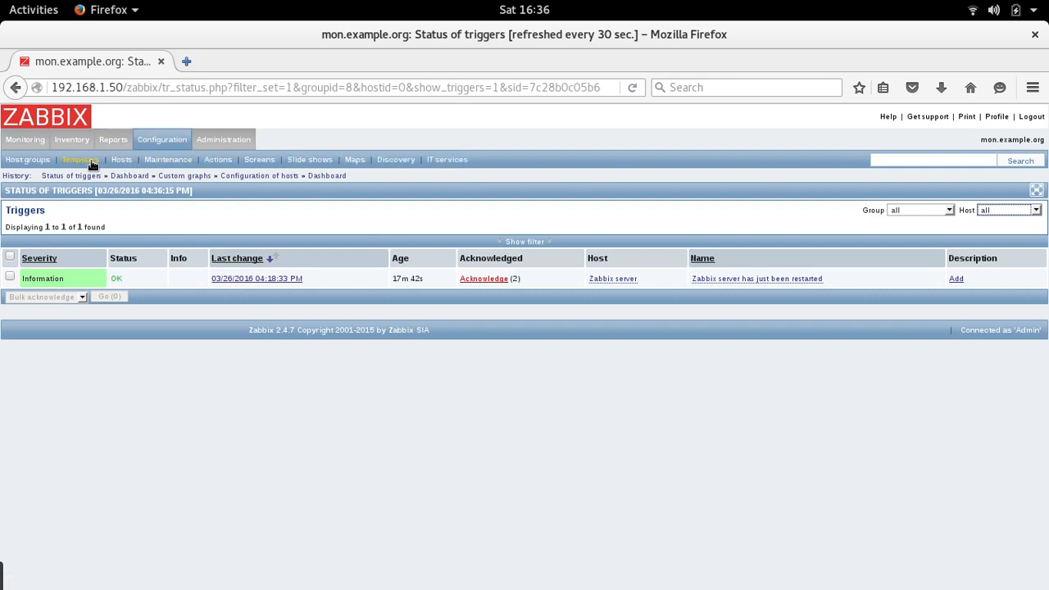
{"action": "left_click", "coordinate": [121, 160]}
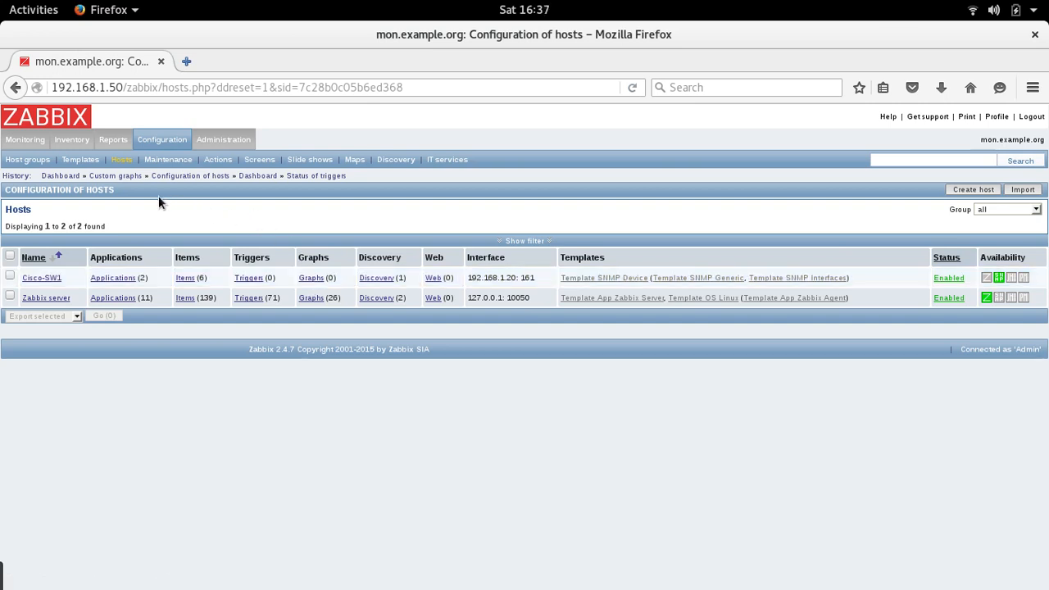
Step: Create a new item under Cisco-SW1's items and name it Cisco-SW1-IN-P1
{"action": "left_click", "coordinate": [186, 279]}
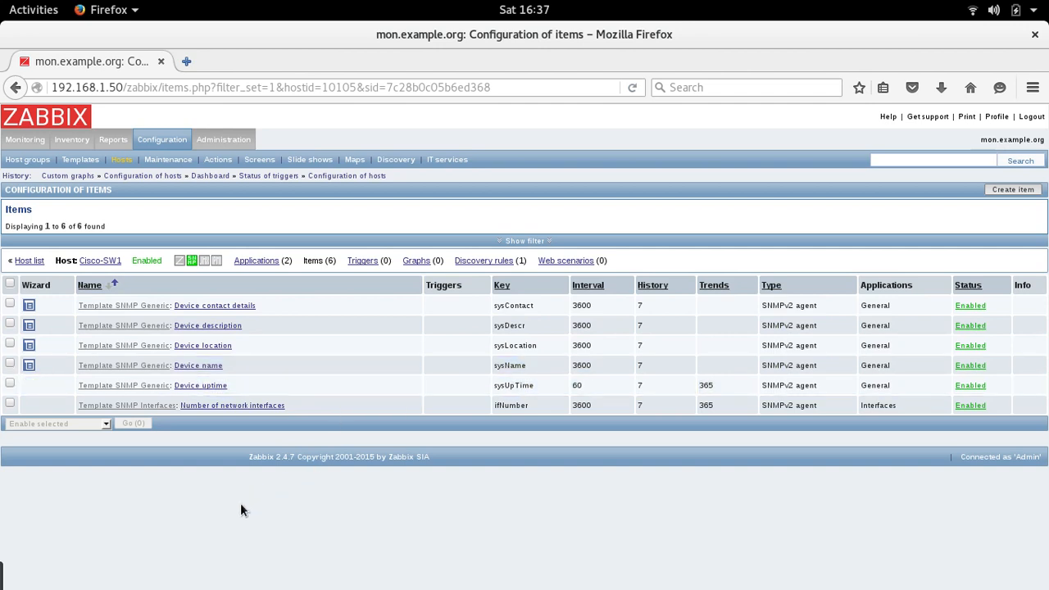
{"action": "left_click", "coordinate": [1012, 189]}
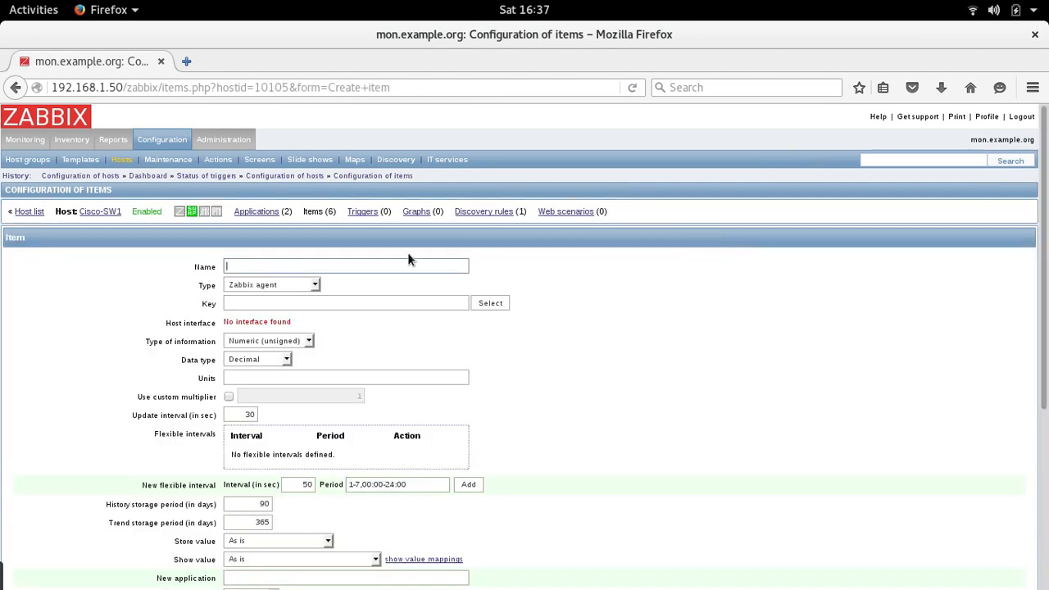
{"action": "left_click", "coordinate": [377, 269]}
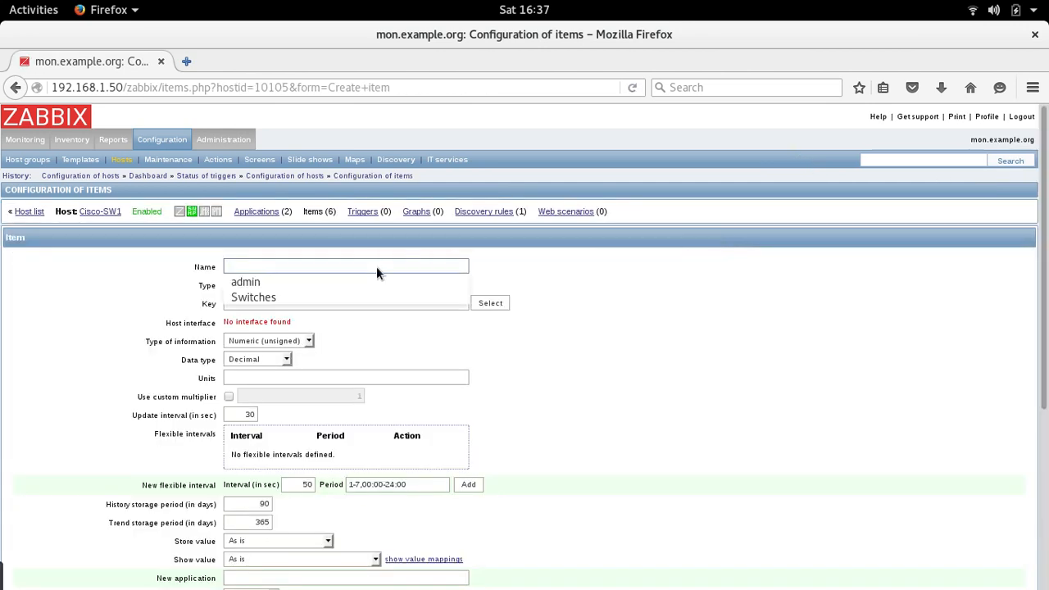
{"action": "type", "text": "SW"}
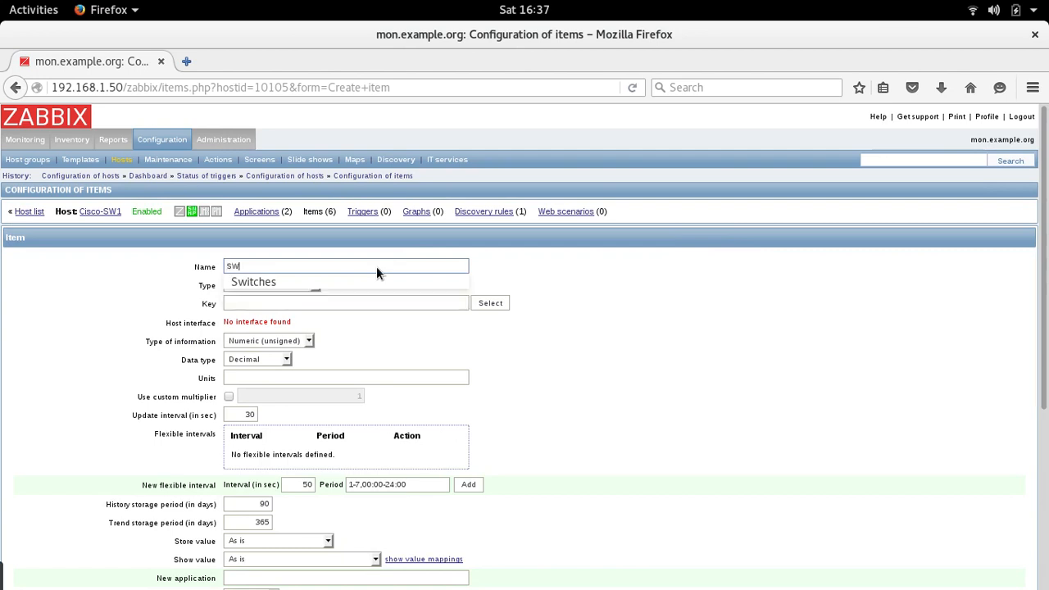
{"action": "type", "text": "1-p"}
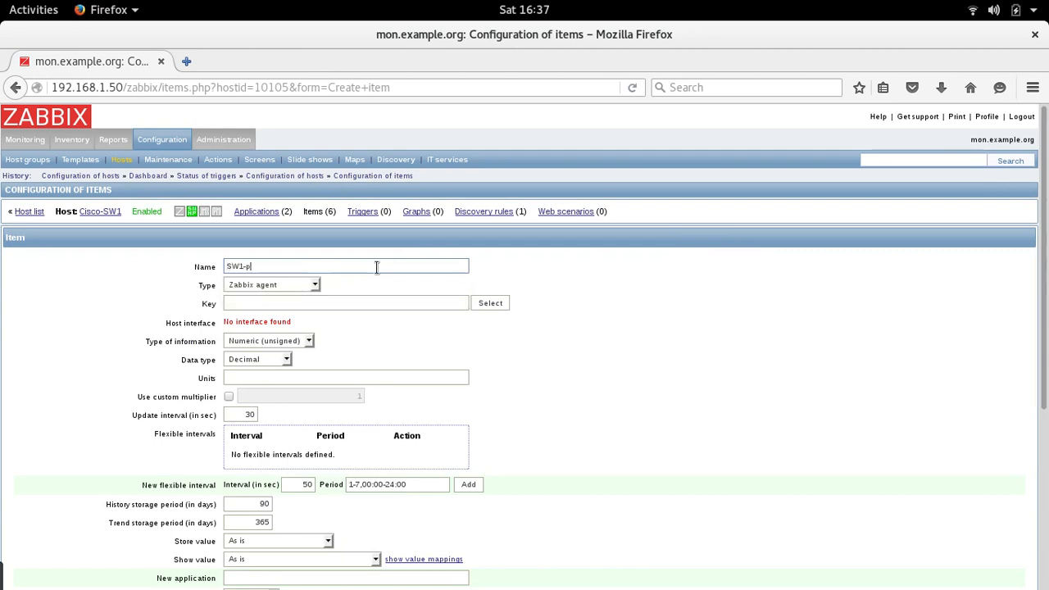
{"action": "type", "text": "1"}
{"action": "type", "text": "IN"}
{"action": "key", "text": "Delete"}
{"action": "type", "text": "-P1"}
{"action": "left_click", "coordinate": [226, 266]}
{"action": "type", "text": "Cis"}
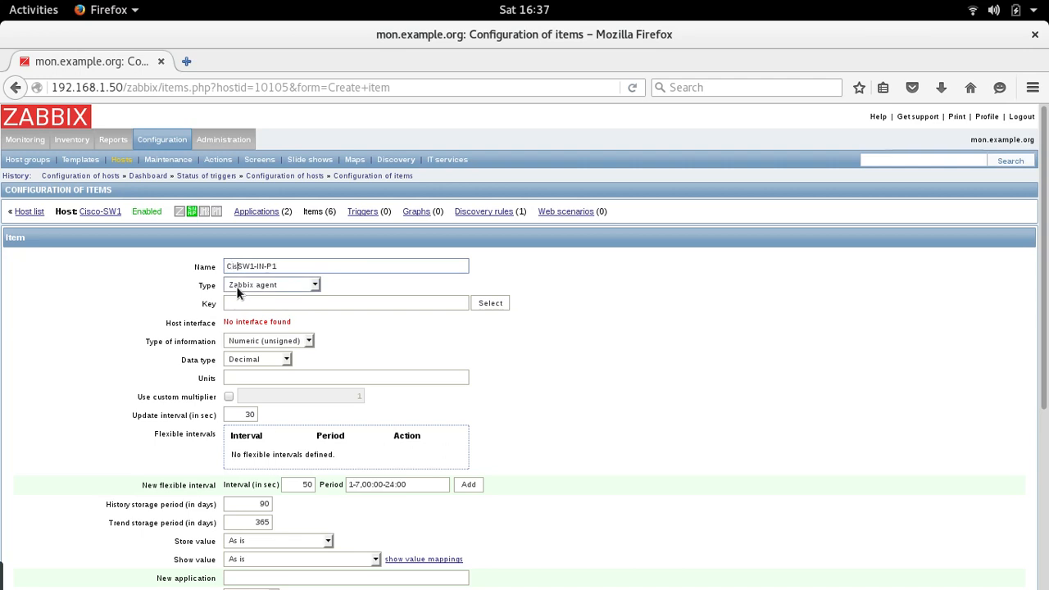
{"action": "type", "text": "co-"}
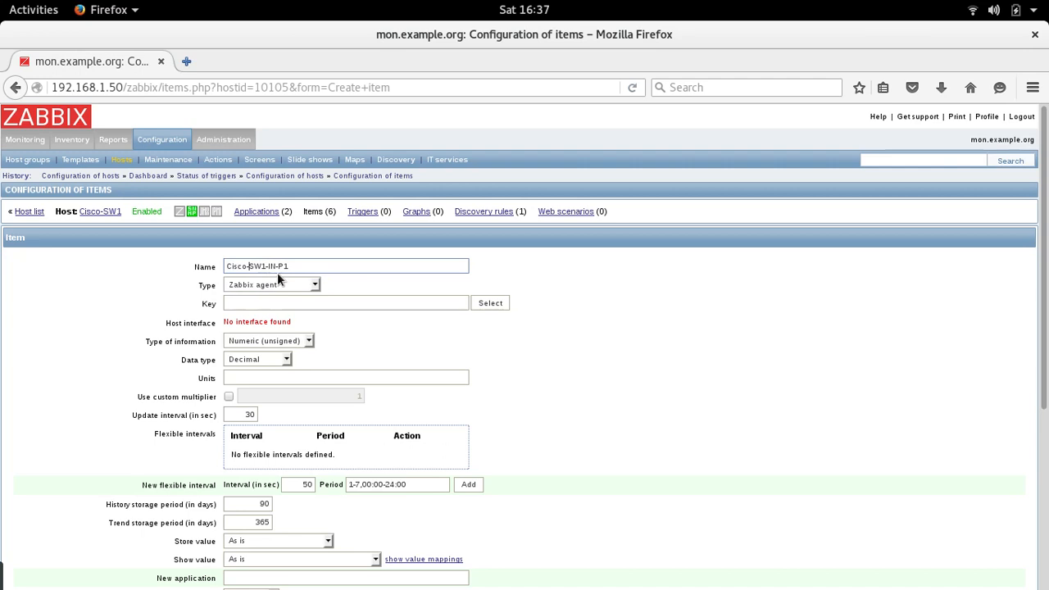
{"action": "left_click_drag", "start_coordinate": [295, 268], "coordinate": [221, 266]}
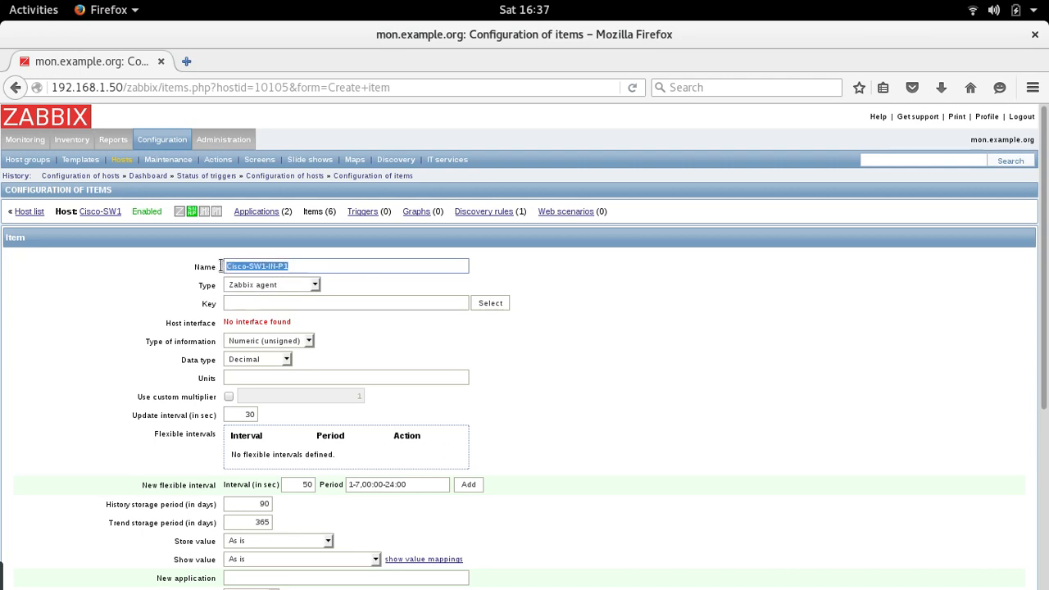
Step: Set the new item's type to SNMPv2 agent
{"action": "left_click", "coordinate": [313, 284]}
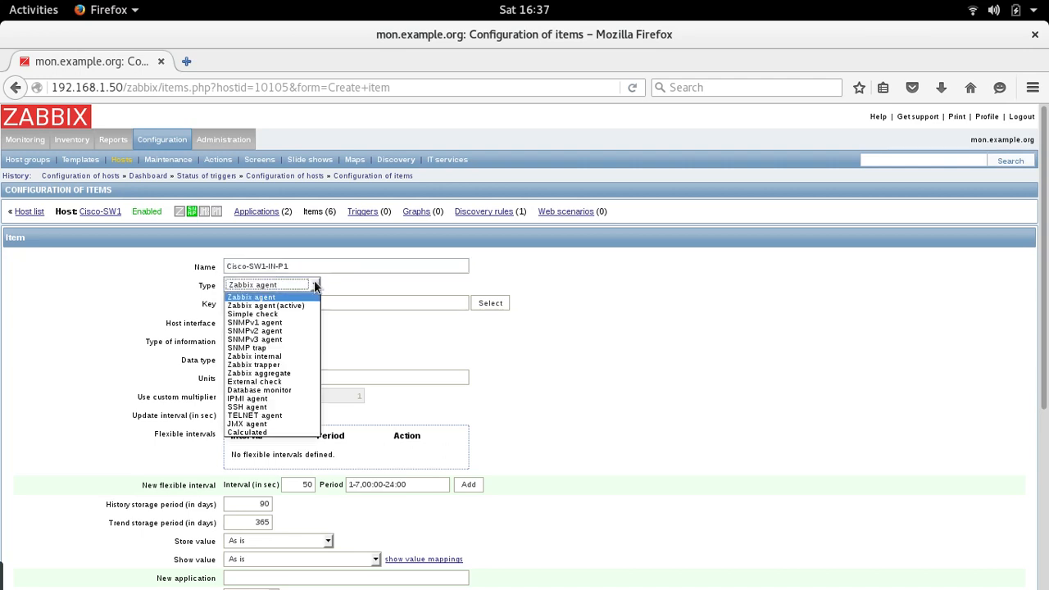
{"action": "left_click", "coordinate": [283, 332]}
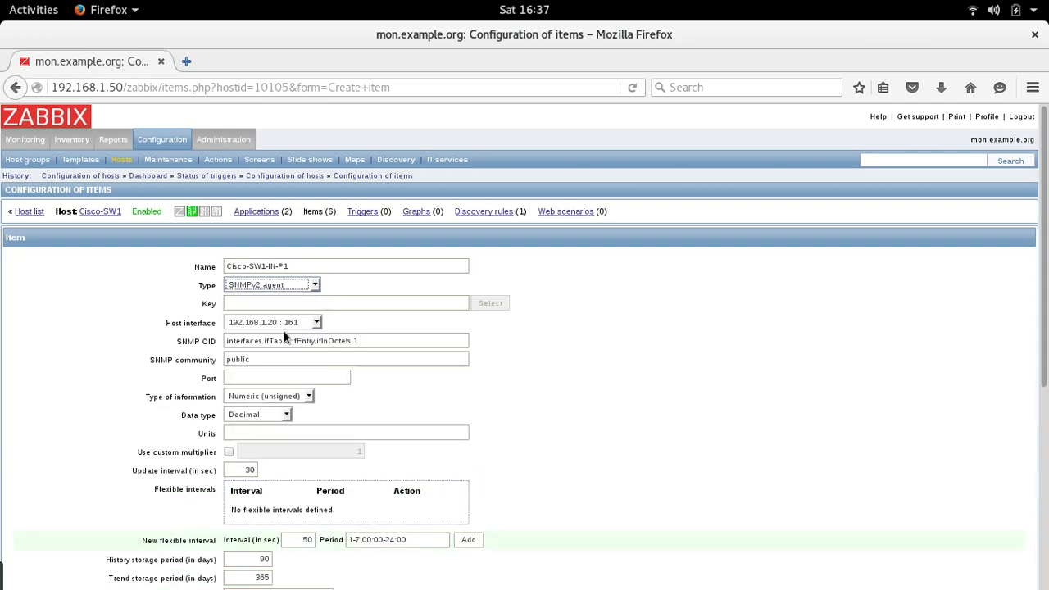
{"action": "left_click", "coordinate": [315, 285]}
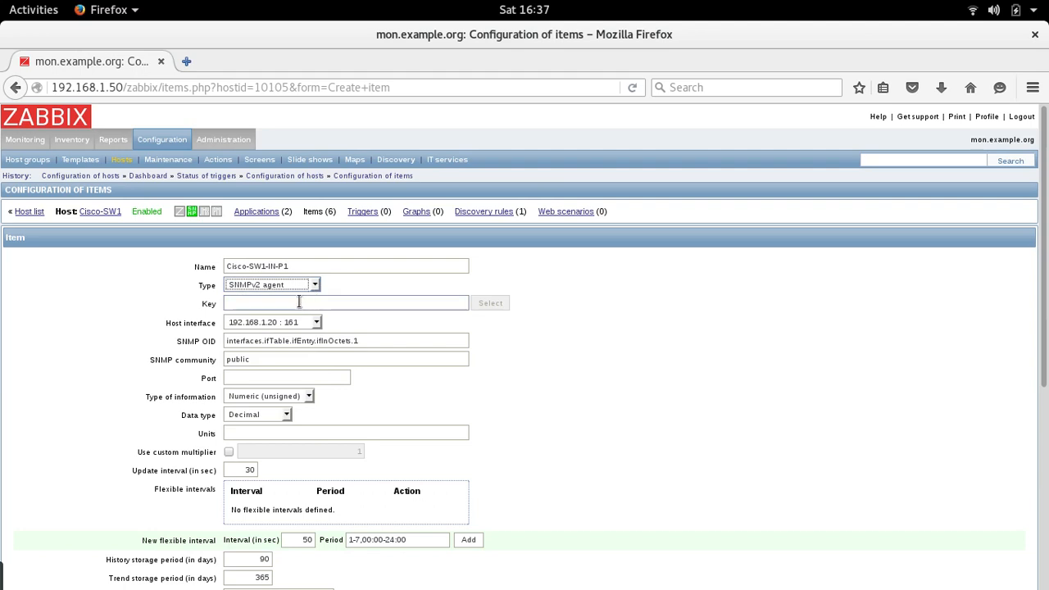
Step: Enter CiscoINSW1 as the item key
{"action": "left_click", "coordinate": [299, 304]}
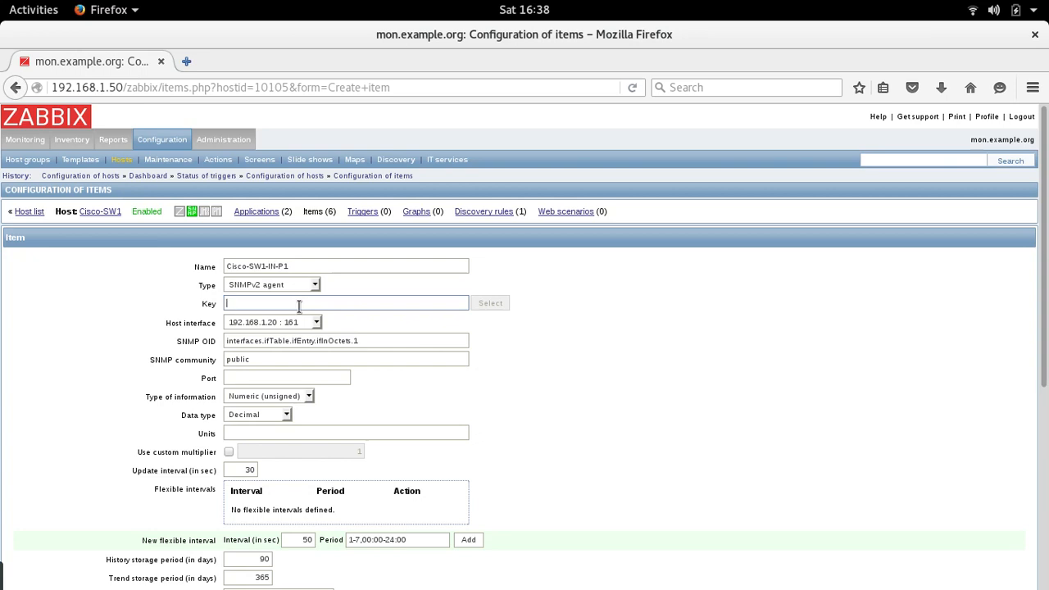
{"action": "type", "text": "Cisco"}
{"action": "type", "text": "SW1"}
{"action": "key", "text": "Left"}
{"action": "key", "text": "Left"}
{"action": "type", "text": "-IN-"}
{"action": "key", "text": "BackSpace"}
{"action": "key", "text": "Left"}
{"action": "key", "text": "Left"}
{"action": "key", "text": "BackSpace"}
Step: Keep the 192.168.1.20 : 161 interface, shorten the SNMP OID to ifInOctets.1, and switch to the terminal
{"action": "left_click", "coordinate": [317, 326]}
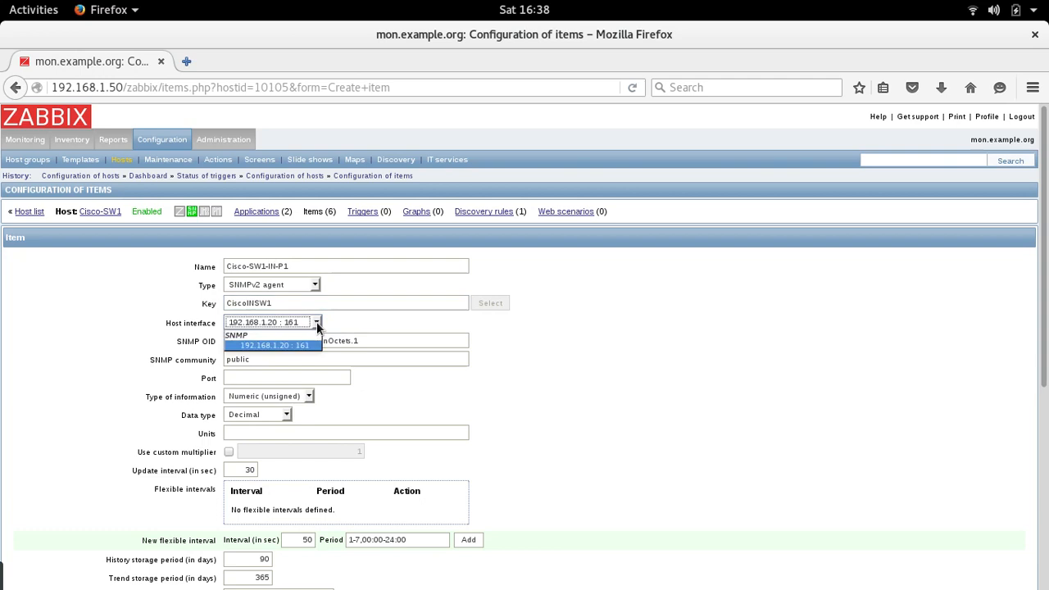
{"action": "left_click", "coordinate": [318, 325]}
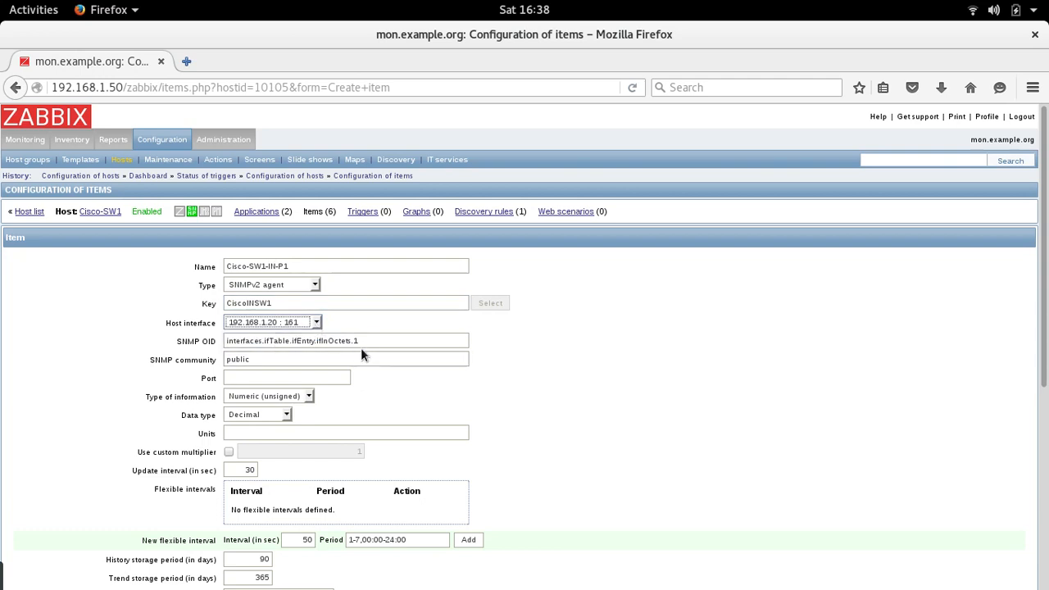
{"action": "left_click_drag", "start_coordinate": [371, 342], "coordinate": [227, 337]}
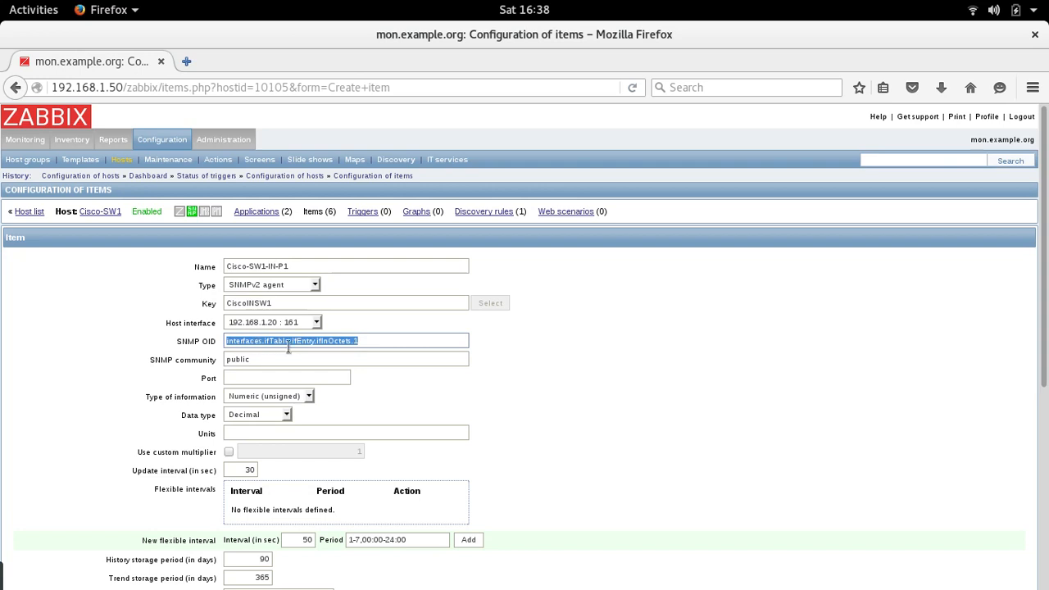
{"action": "left_click", "coordinate": [369, 341]}
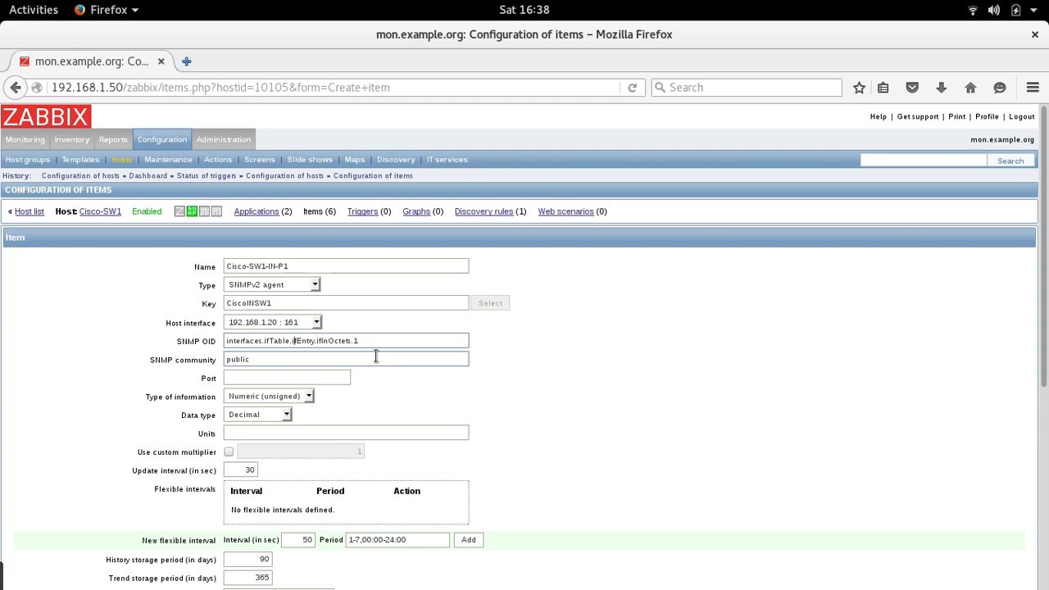
{"action": "key", "text": "BackSpace"}
{"action": "key", "text": "BackSpace"}
{"action": "key", "text": "BackSpace"}
{"action": "key", "text": "BackSpace"}
{"action": "key", "text": "BackSpace"}
{"action": "key", "text": "BackSpace"}
{"action": "key", "text": "BackSpace"}
{"action": "key", "text": "BackSpace"}
{"action": "key", "text": "BackSpace"}
{"action": "key", "text": "BackSpace"}
{"action": "key", "text": "BackSpace"}
{"action": "key", "text": "BackSpace"}
{"action": "key", "text": "BackSpace"}
{"action": "key", "text": "BackSpace"}
{"action": "key", "text": "BackSpace"}
{"action": "key", "text": "BackSpace"}
{"action": "key", "text": "BackSpace"}
{"action": "key", "text": "BackSpace"}
{"action": "key", "text": "BackSpace"}
{"action": "key", "text": "BackSpace"}
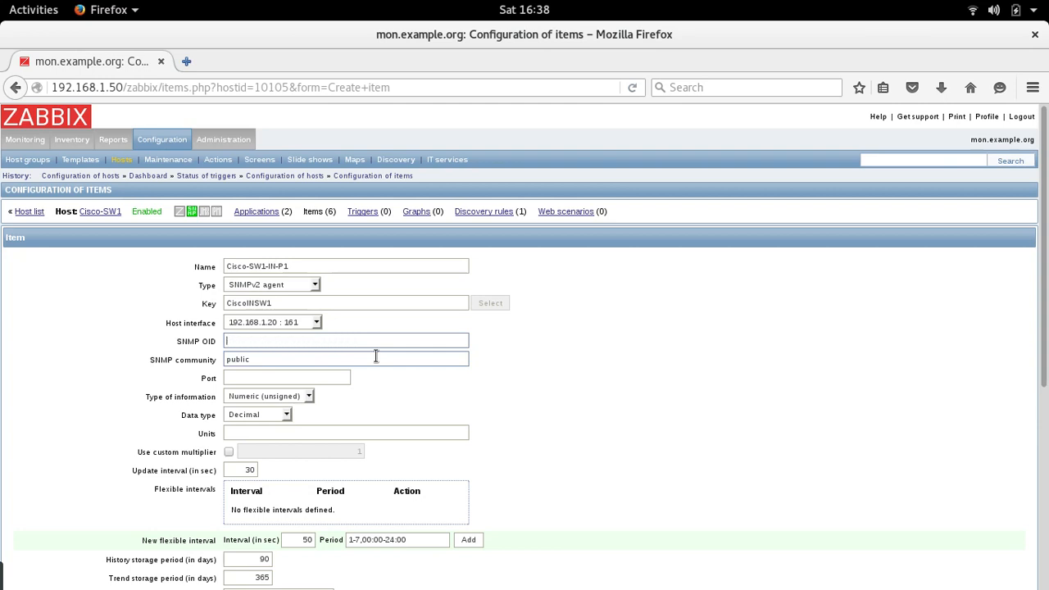
{"action": "type", "text": "ifInOctets.1"}
{"action": "left_click_drag", "start_coordinate": [274, 340], "coordinate": [176, 327]}
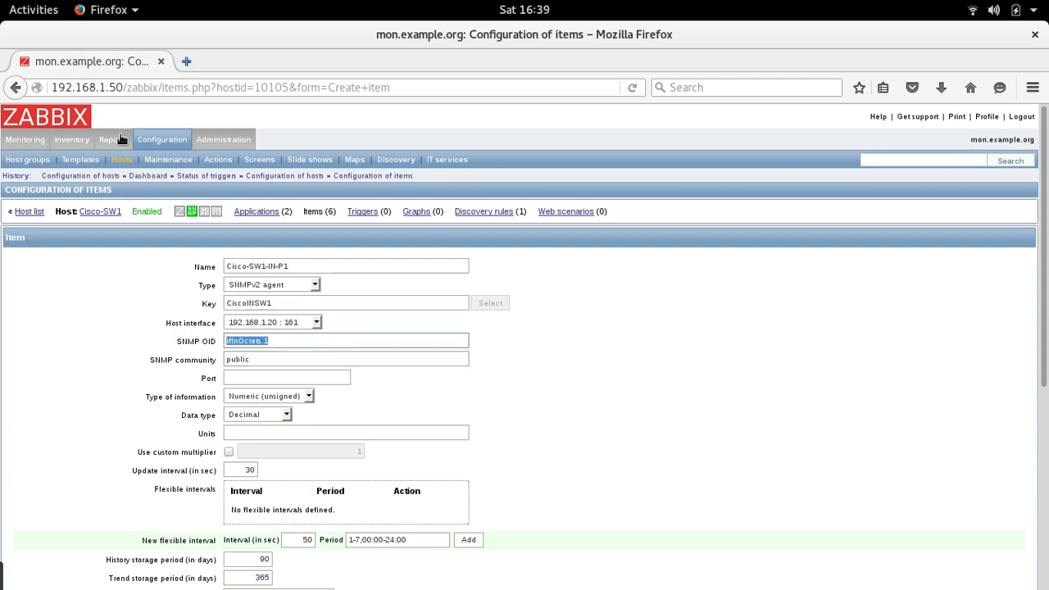
{"action": "left_click", "coordinate": [33, 10]}
{"action": "left_click", "coordinate": [484, 209]}
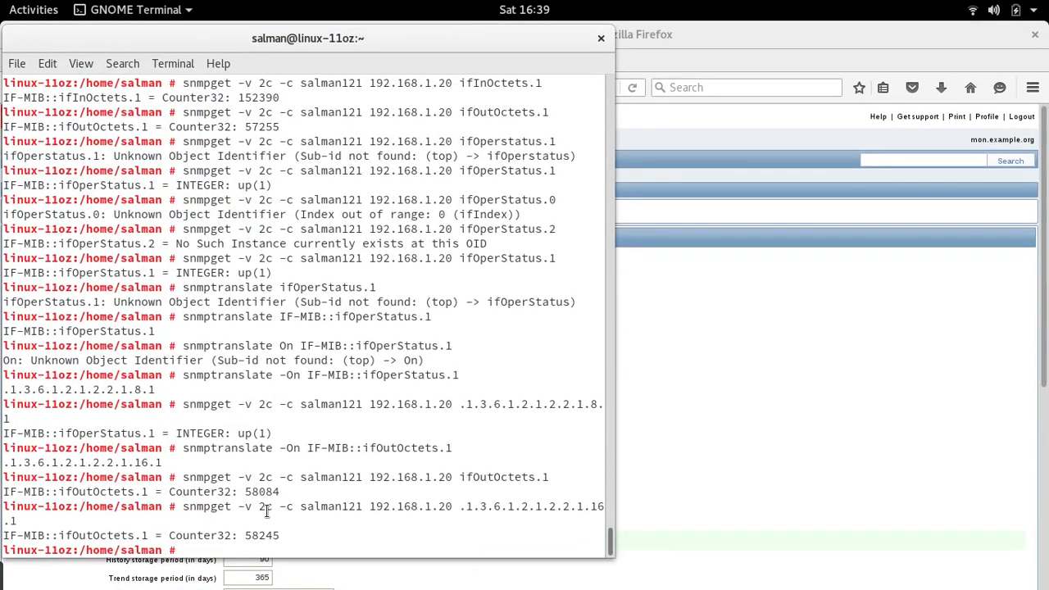
Step: Clear the terminal screen
{"action": "type", "text": "clear"}
{"action": "key", "text": "Return"}
{"action": "type", "text": "clear"}
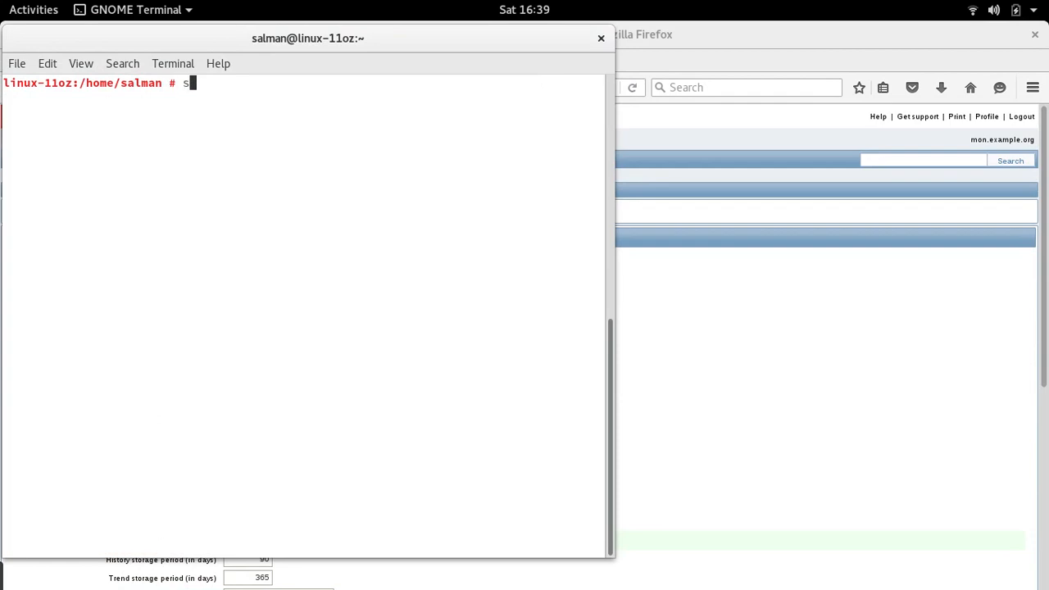
{"action": "key", "text": "Return"}
Step: Rerun the earlier snmpget as an ifInOctets.1 query on 192.168.1.20, returning Counter32: 294002
{"action": "key", "text": "Up"}
{"action": "key", "text": "Up"}
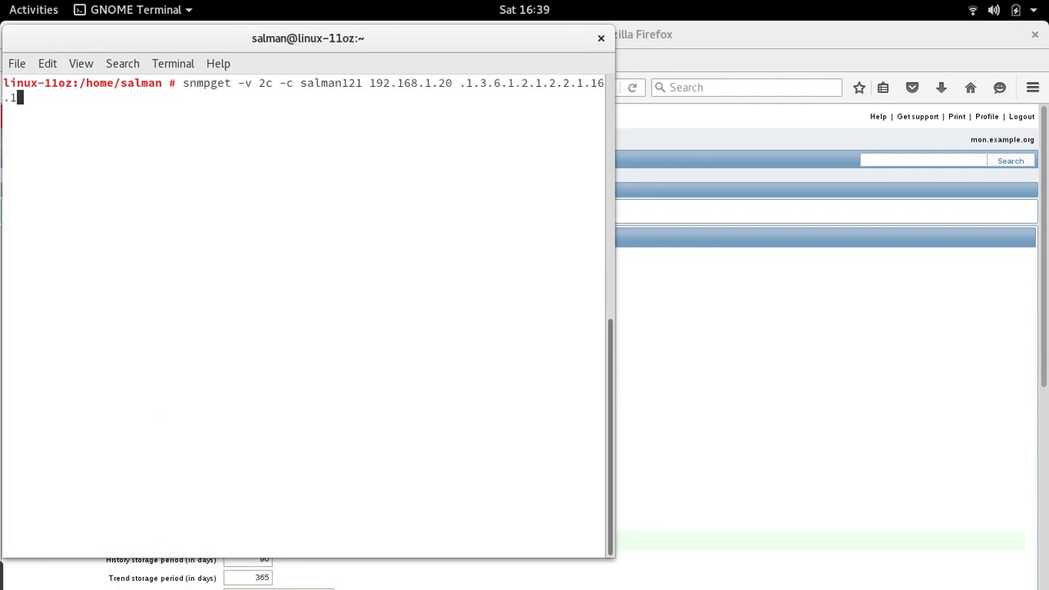
{"action": "key", "text": "Up"}
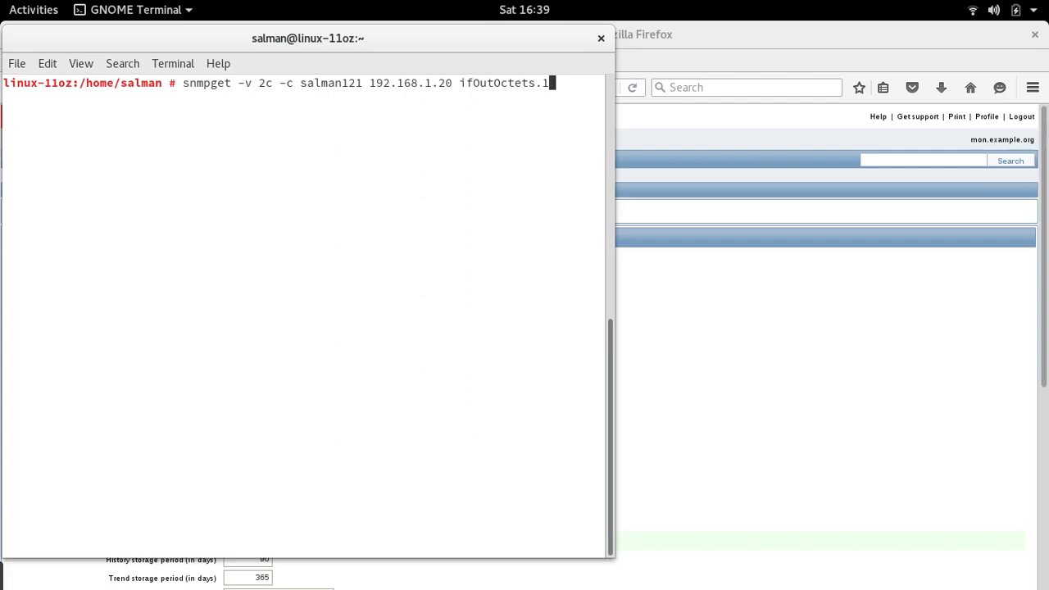
{"action": "key", "text": "Left"}
{"action": "key", "text": "Left"}
{"action": "key", "text": "Left"}
{"action": "key", "text": "Left"}
{"action": "key", "text": "Left"}
{"action": "key", "text": "Left"}
{"action": "key", "text": "Left"}
{"action": "key", "text": "Left"}
{"action": "key", "text": "BackSpace"}
{"action": "key", "text": "BackSpace"}
{"action": "key", "text": "BackSpace"}
{"action": "type", "text": "In"}
{"action": "key", "text": "Return"}
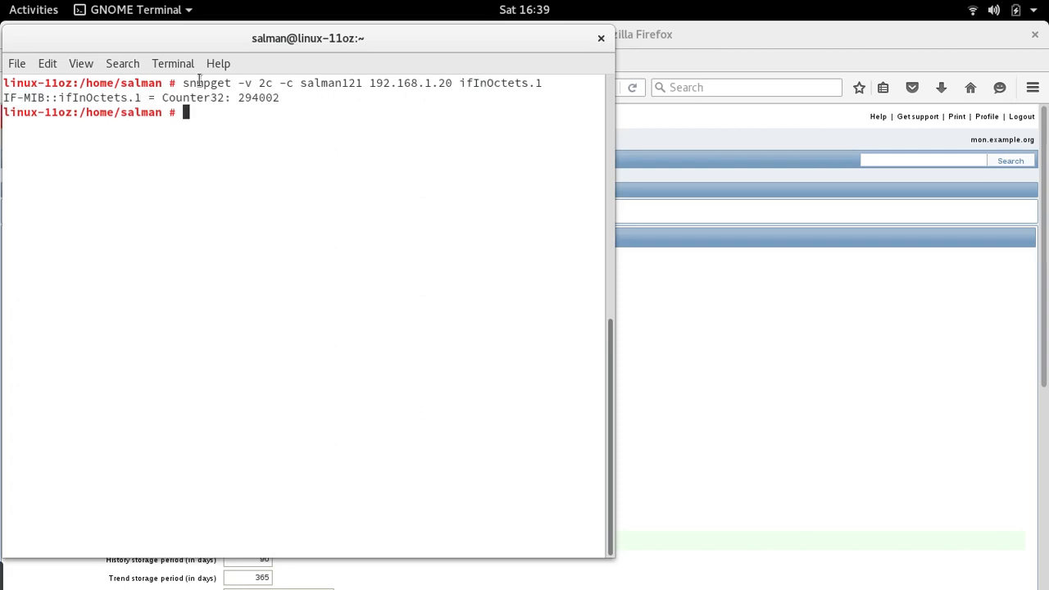
{"action": "left_click_drag", "start_coordinate": [461, 83], "coordinate": [543, 83]}
{"action": "left_click", "coordinate": [538, 82]}
{"action": "left_click", "coordinate": [667, 34]}
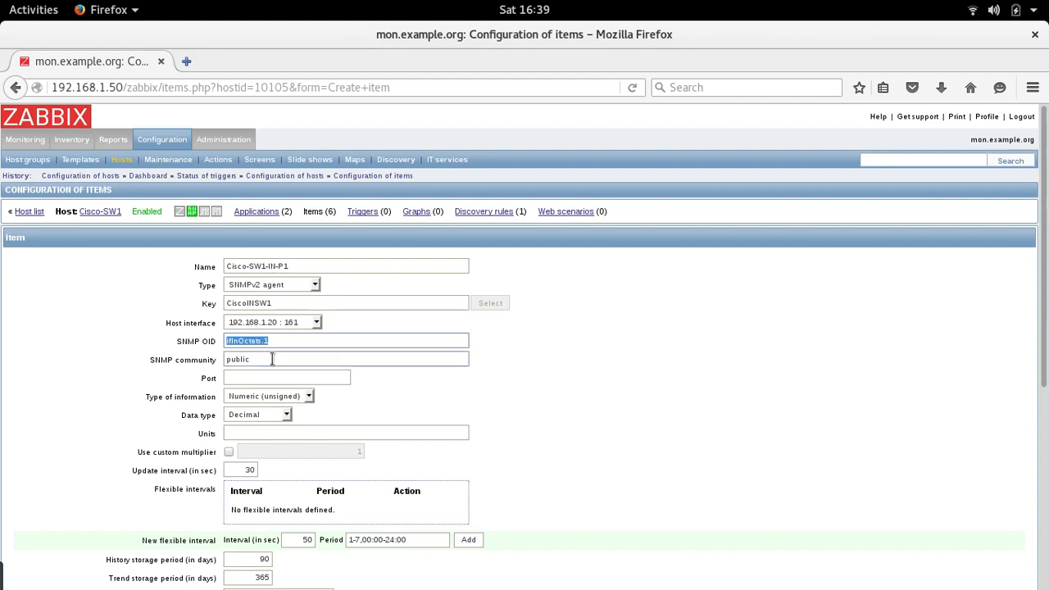
{"action": "left_click_drag", "start_coordinate": [271, 359], "coordinate": [187, 360]}
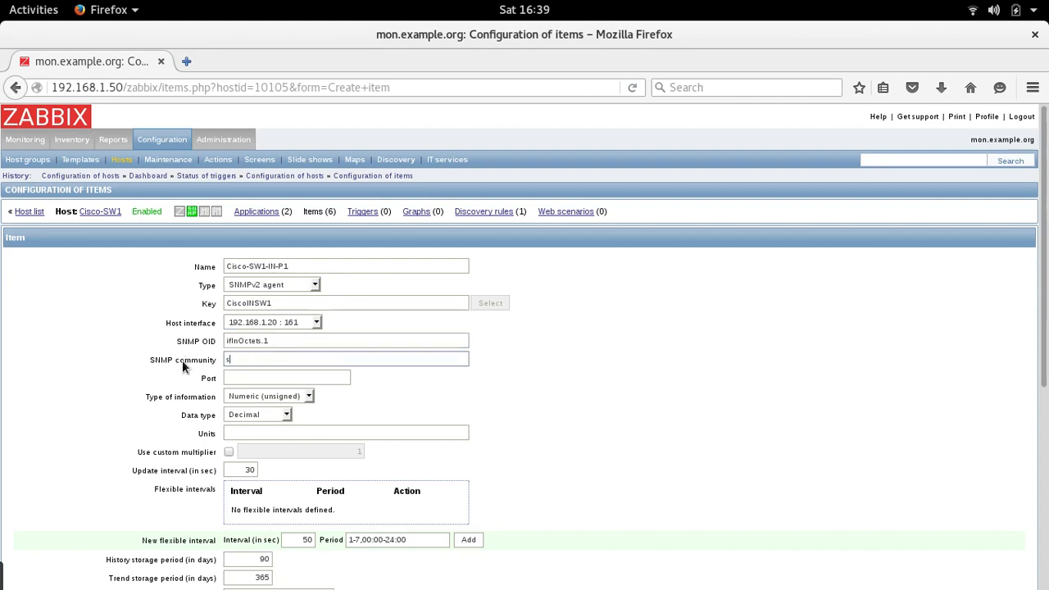
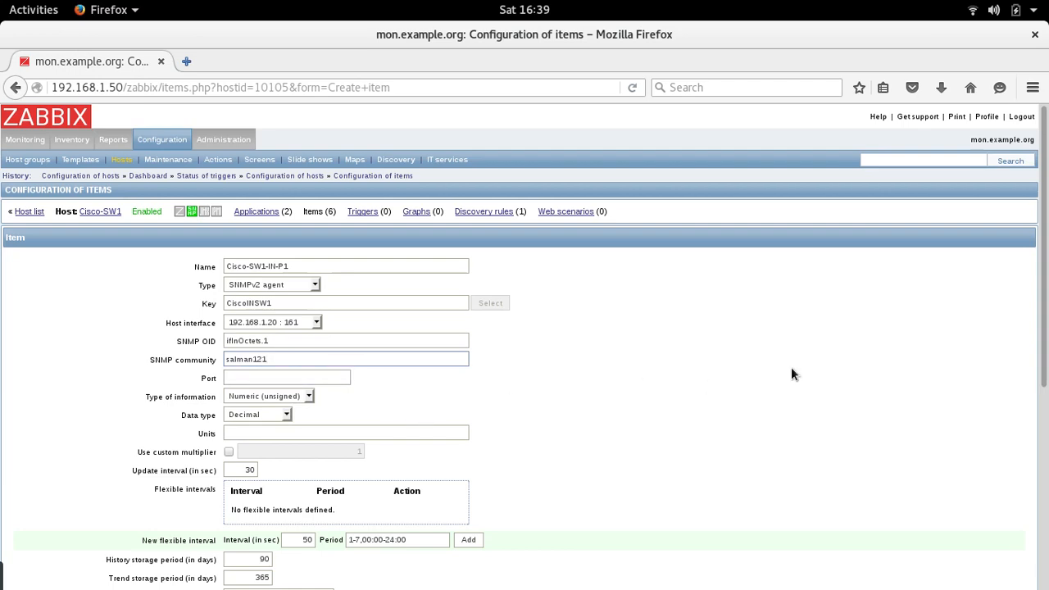
{"action": "scroll", "coordinate": [547, 361], "scroll_direction": "down", "scroll_amount": 3}
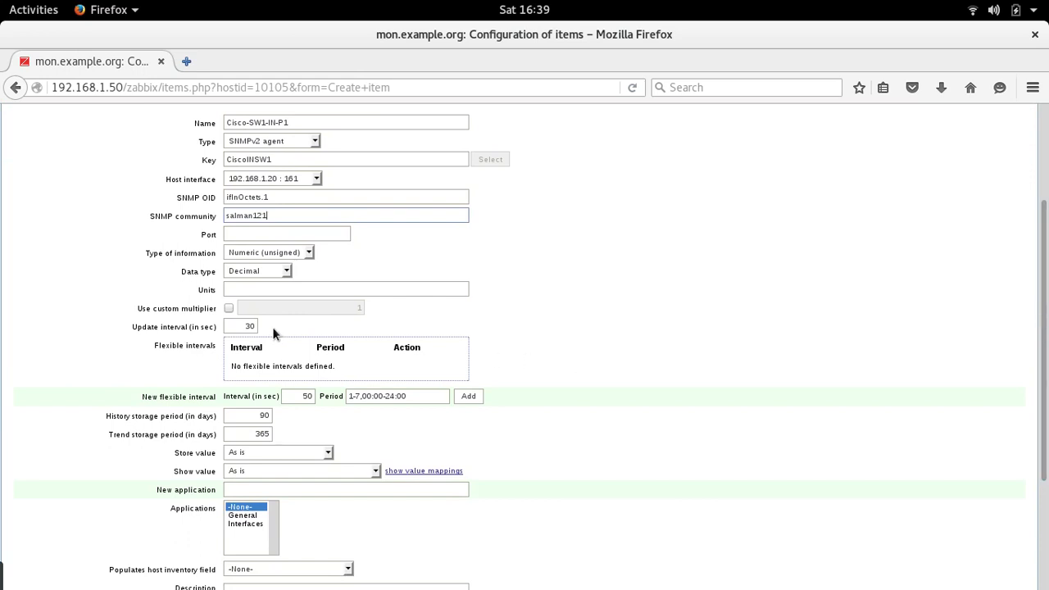
{"action": "left_click_drag", "start_coordinate": [241, 326], "coordinate": [306, 322]}
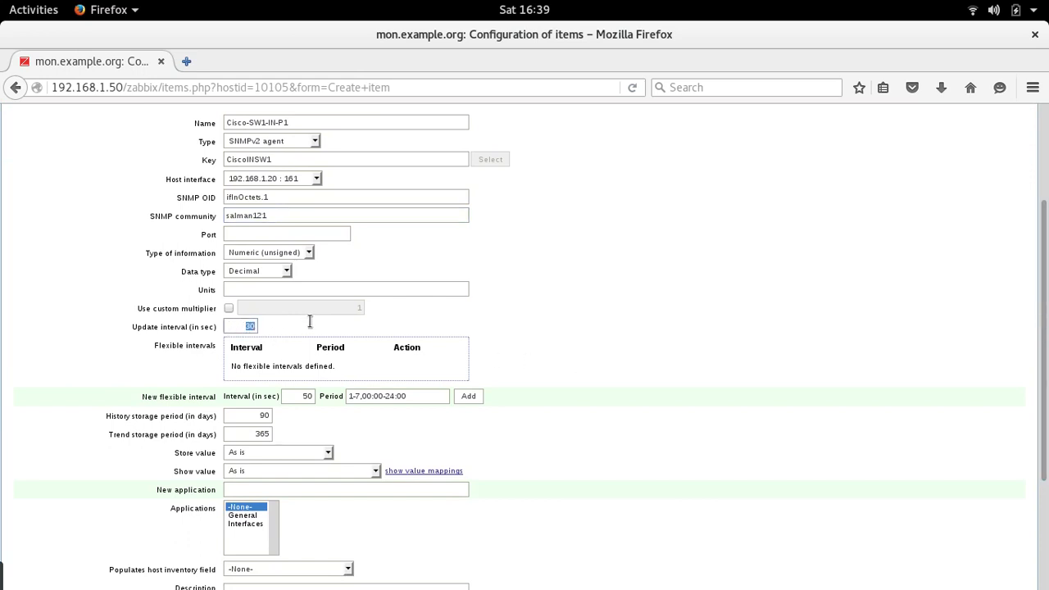
{"action": "type", "text": "5"}
{"action": "left_click", "coordinate": [564, 334]}
{"action": "left_click_drag", "start_coordinate": [1044, 323], "coordinate": [1038, 413]}
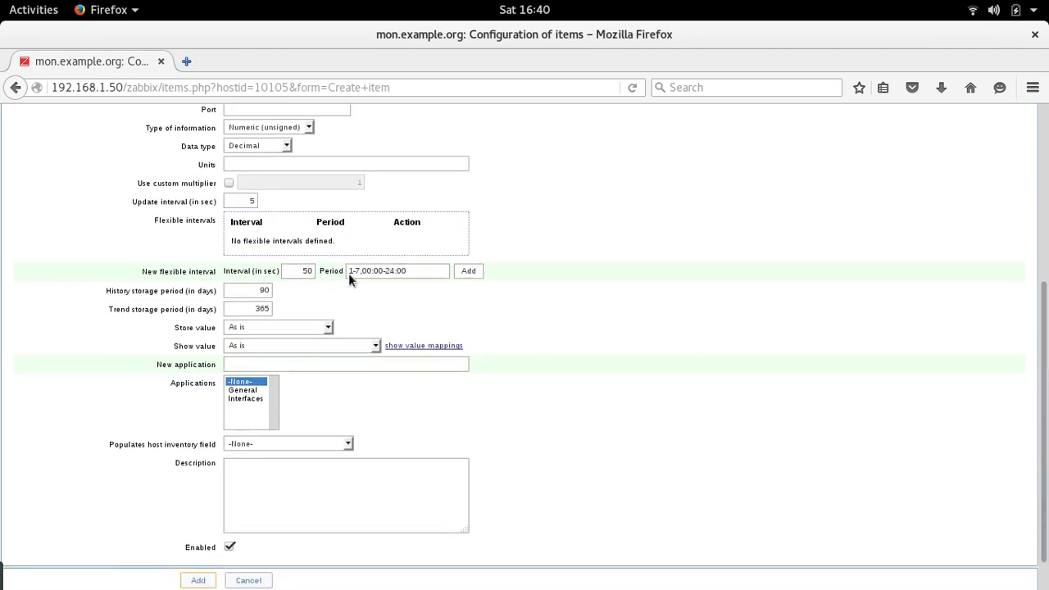
Step: Keep data type Decimal, set units to bps, and enable a custom multiplier of 8
{"action": "left_click", "coordinate": [286, 146]}
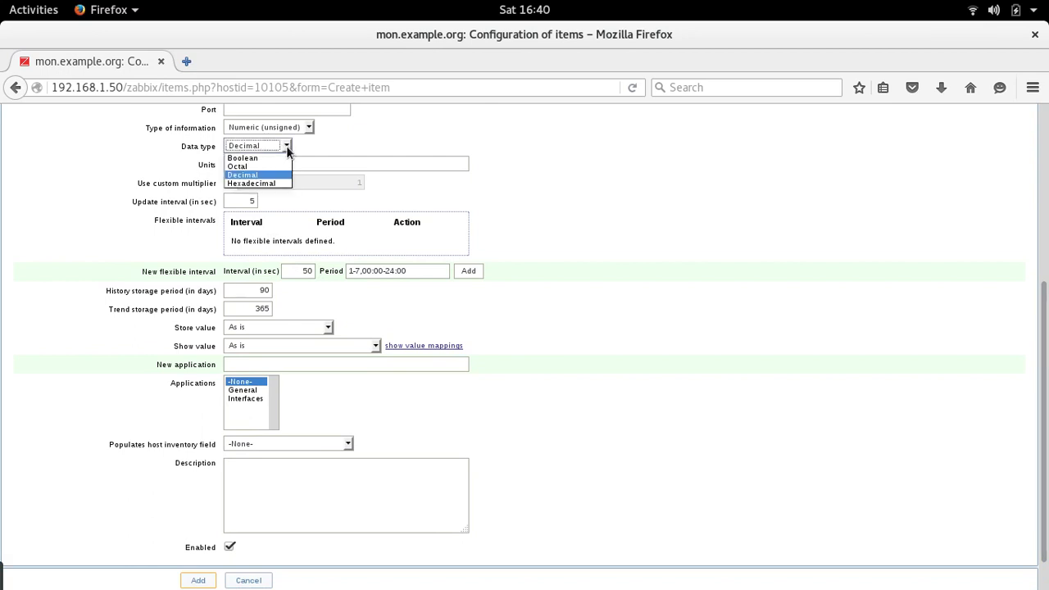
{"action": "left_click", "coordinate": [256, 175]}
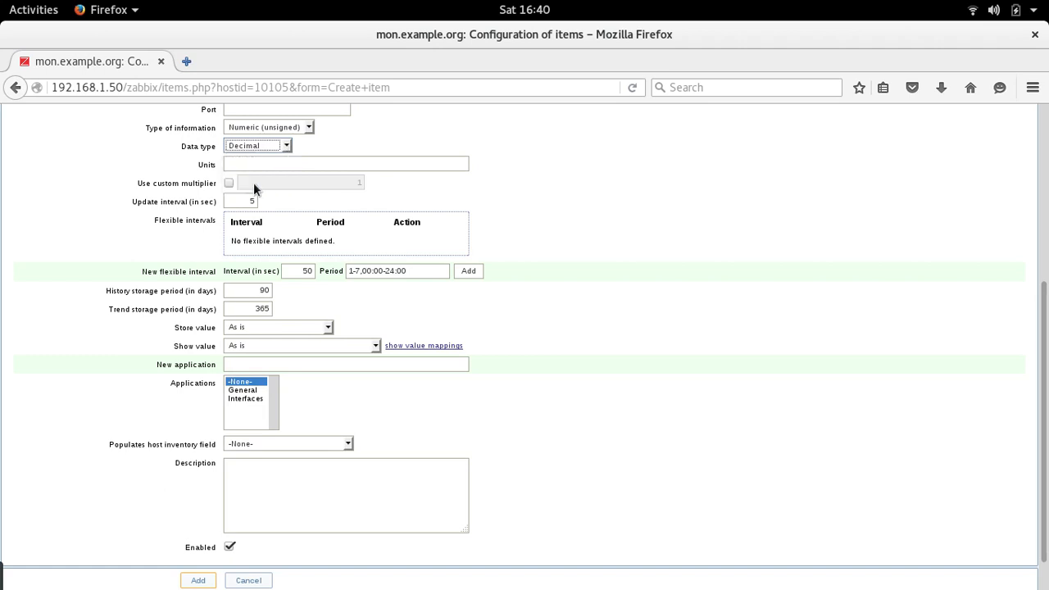
{"action": "left_click", "coordinate": [254, 165]}
{"action": "type", "text": "bps"}
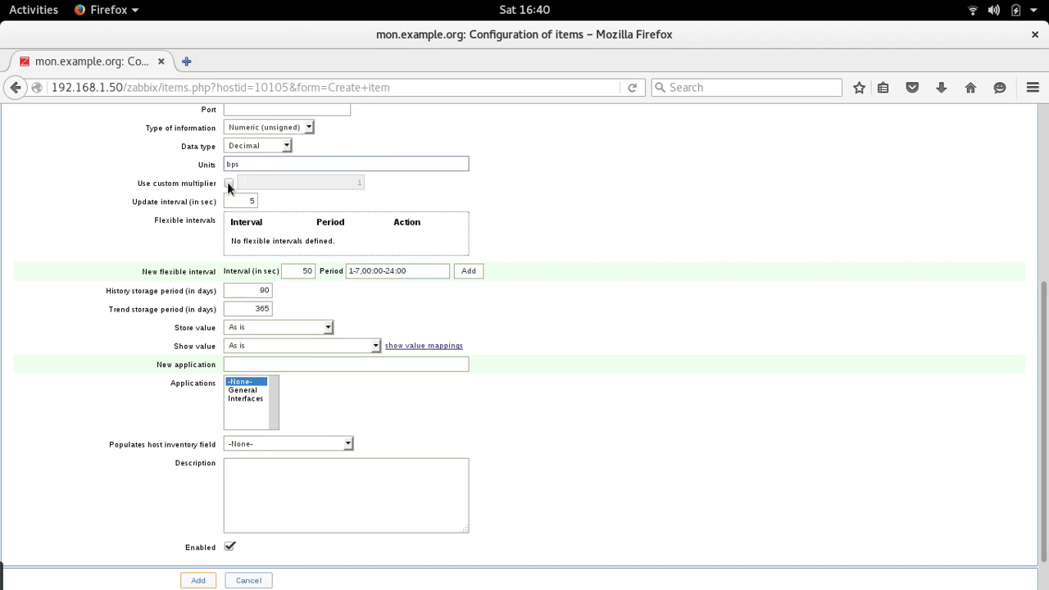
{"action": "left_click", "coordinate": [229, 182]}
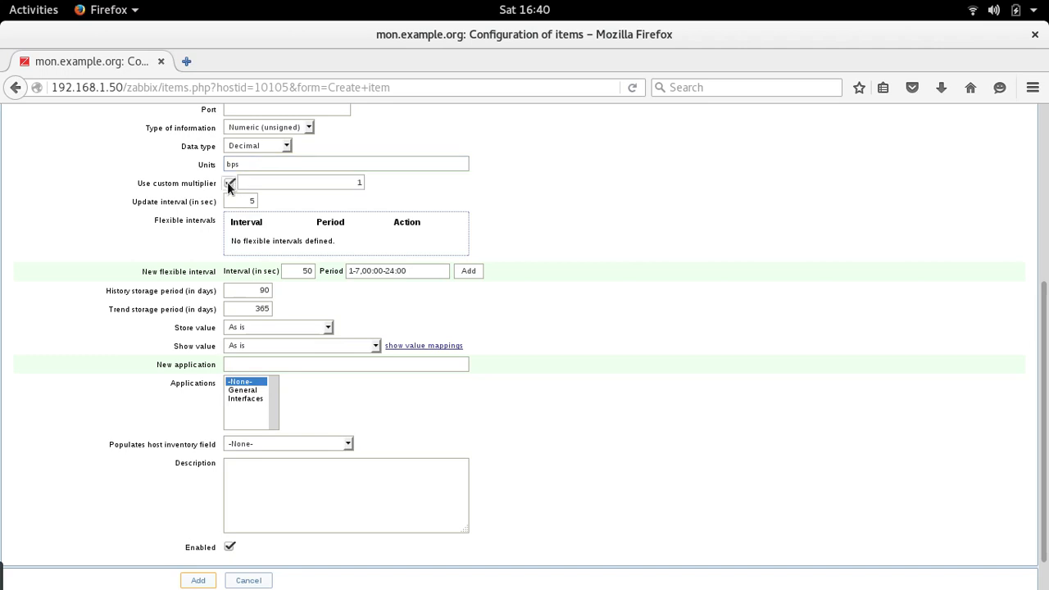
{"action": "left_click", "coordinate": [335, 185]}
{"action": "left_click", "coordinate": [281, 164]}
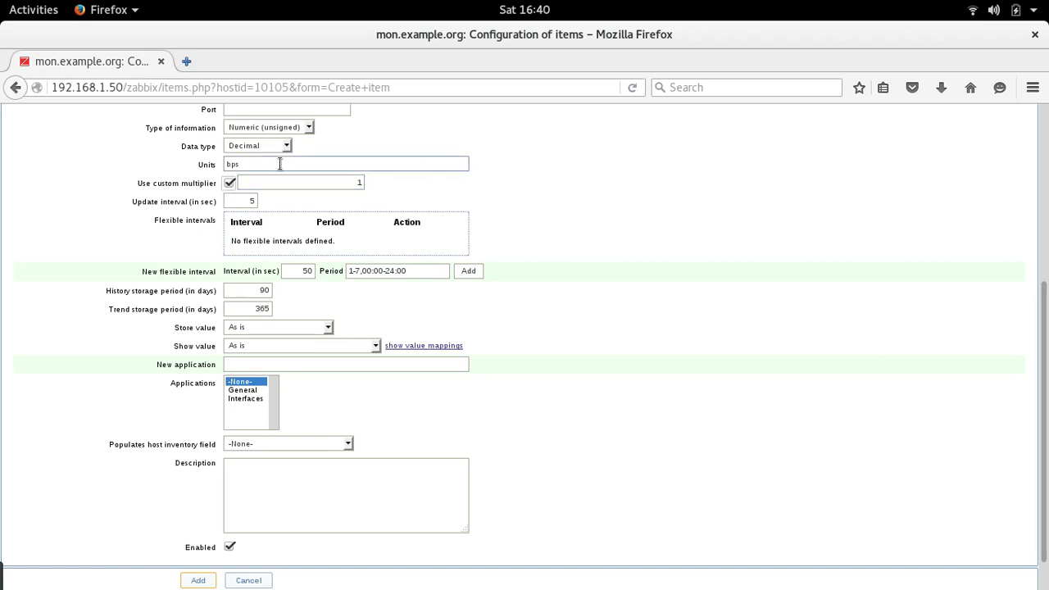
{"action": "double_click", "coordinate": [357, 182]}
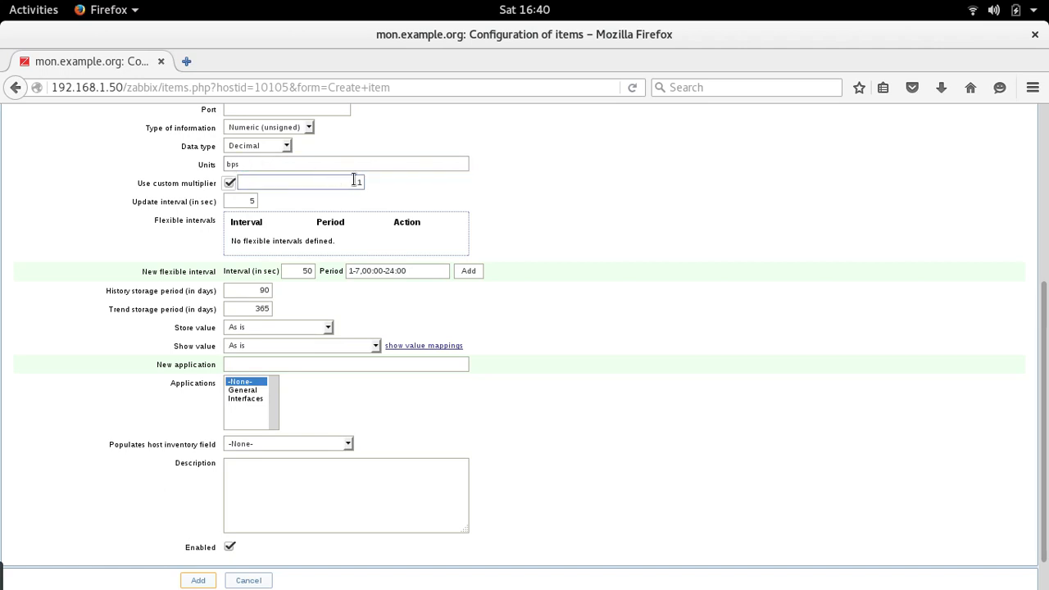
{"action": "type", "text": "8"}
{"action": "left_click", "coordinate": [450, 191]}
Step: Set the history storage period to 30 days
{"action": "left_click", "coordinate": [318, 181]}
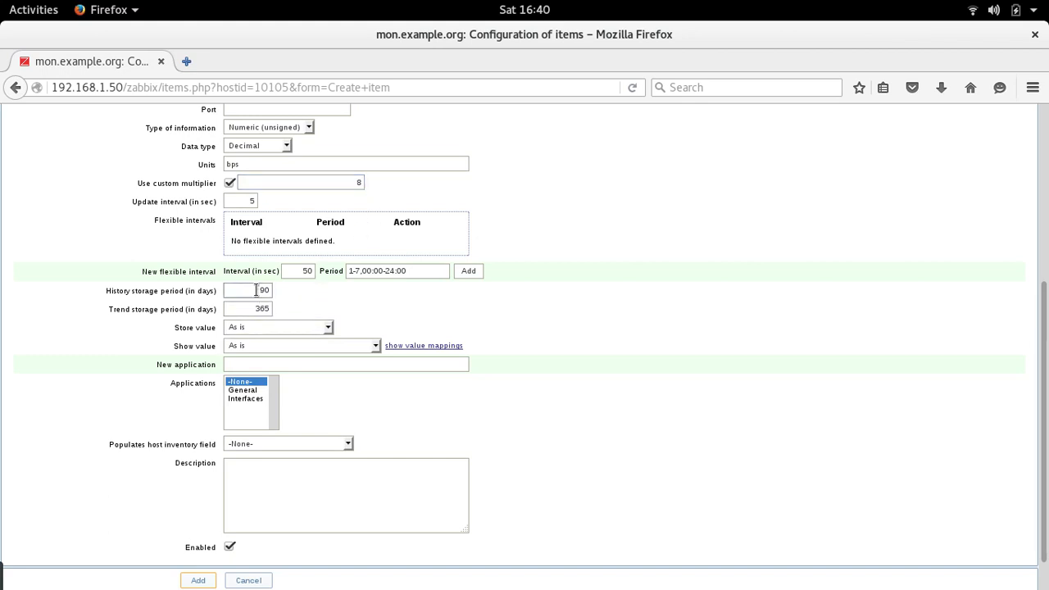
{"action": "left_click_drag", "start_coordinate": [256, 290], "coordinate": [330, 293]}
{"action": "type", "text": "30"}
{"action": "left_click", "coordinate": [520, 322]}
Step: Store values as Delta (speed per second), assign Interfaces, describe as 'Cisco Switch 1 In bound Traffic', and add
{"action": "left_click", "coordinate": [268, 327]}
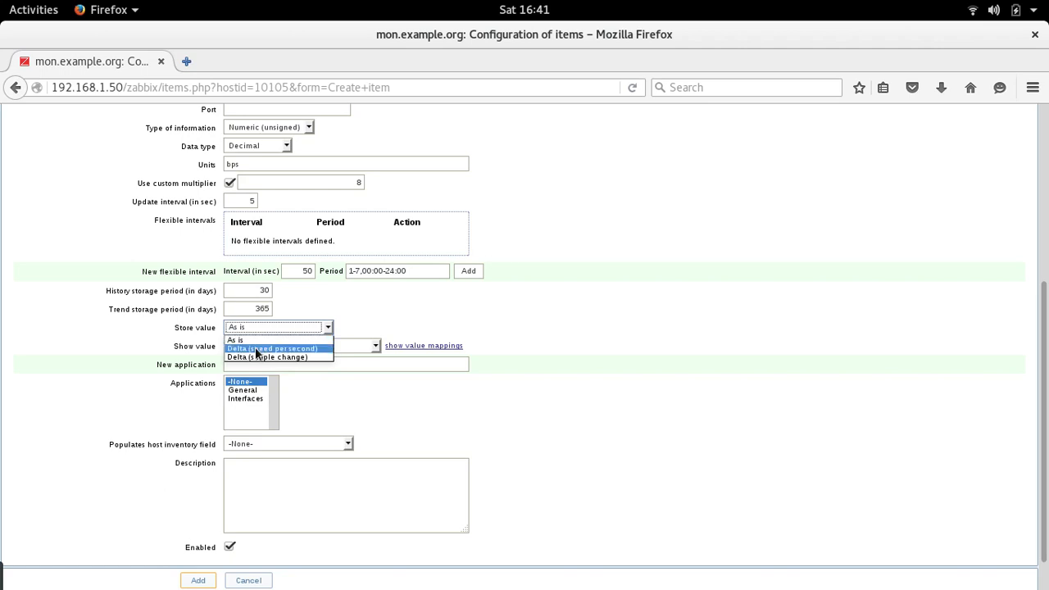
{"action": "left_click", "coordinate": [255, 349]}
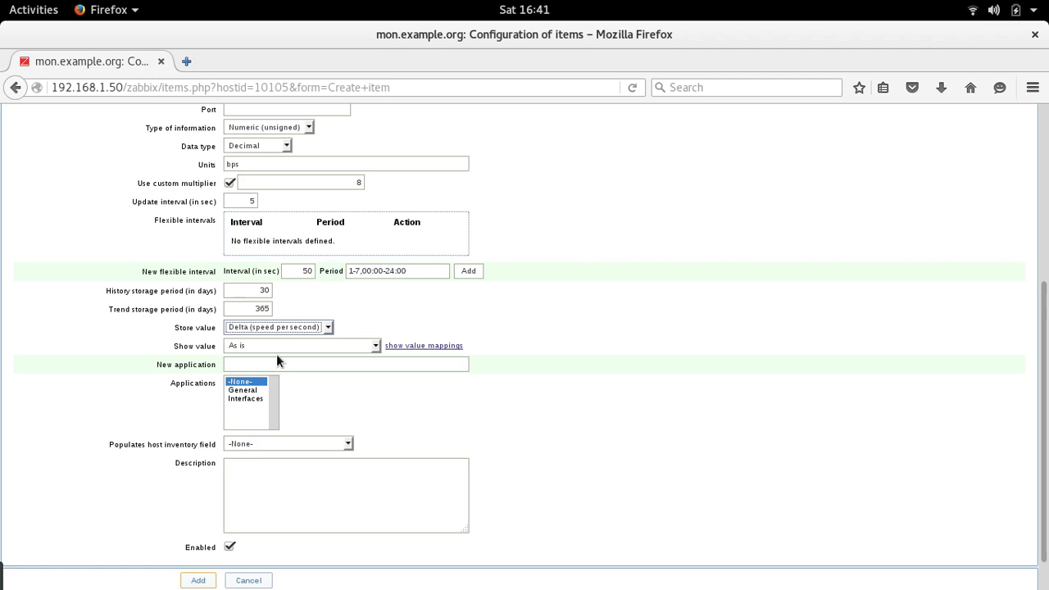
{"action": "left_click", "coordinate": [278, 364]}
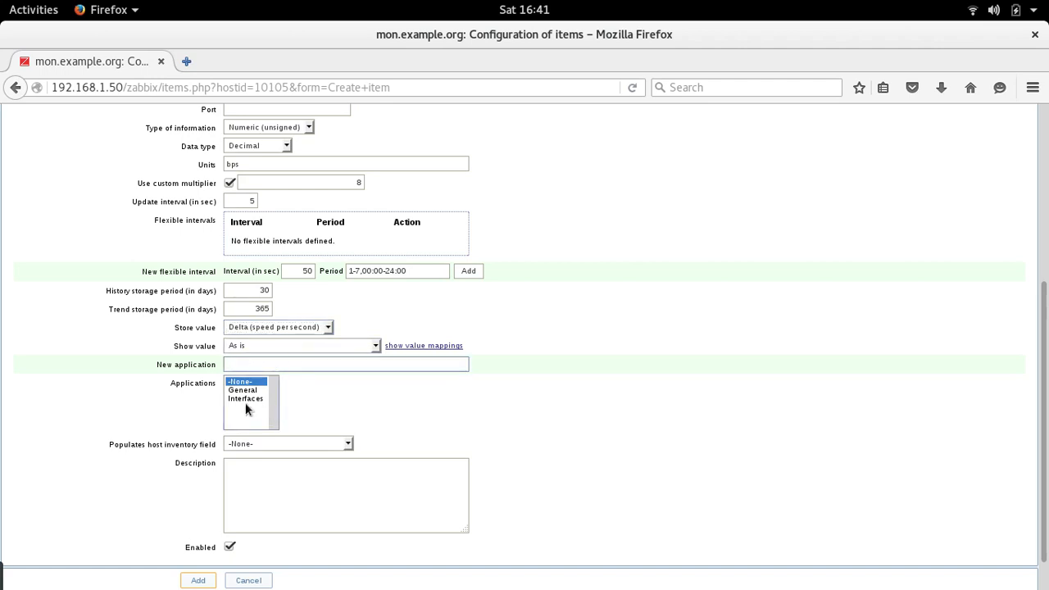
{"action": "left_click", "coordinate": [242, 399]}
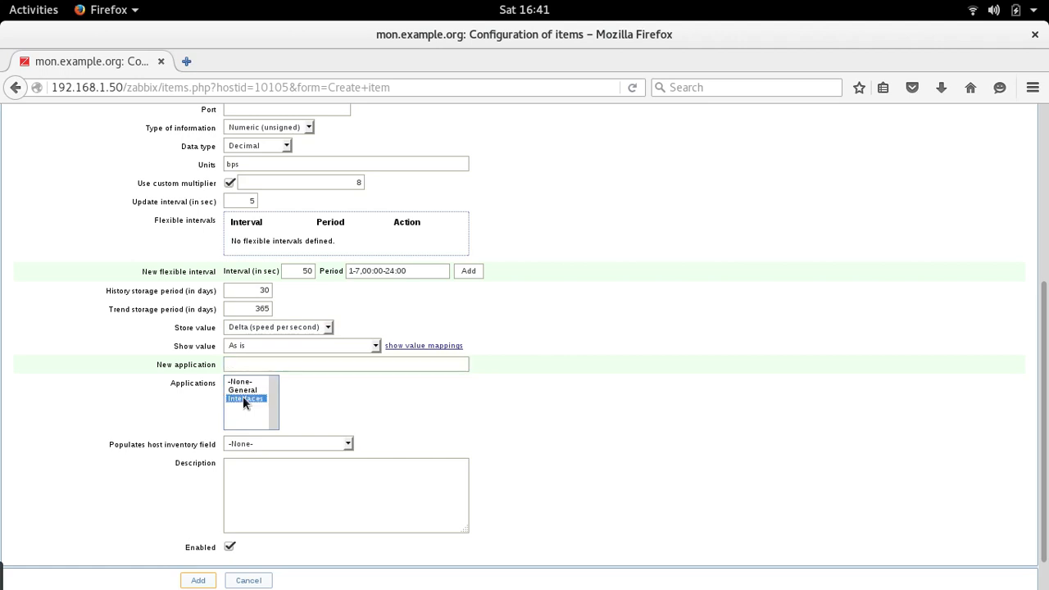
{"action": "left_click", "coordinate": [255, 473]}
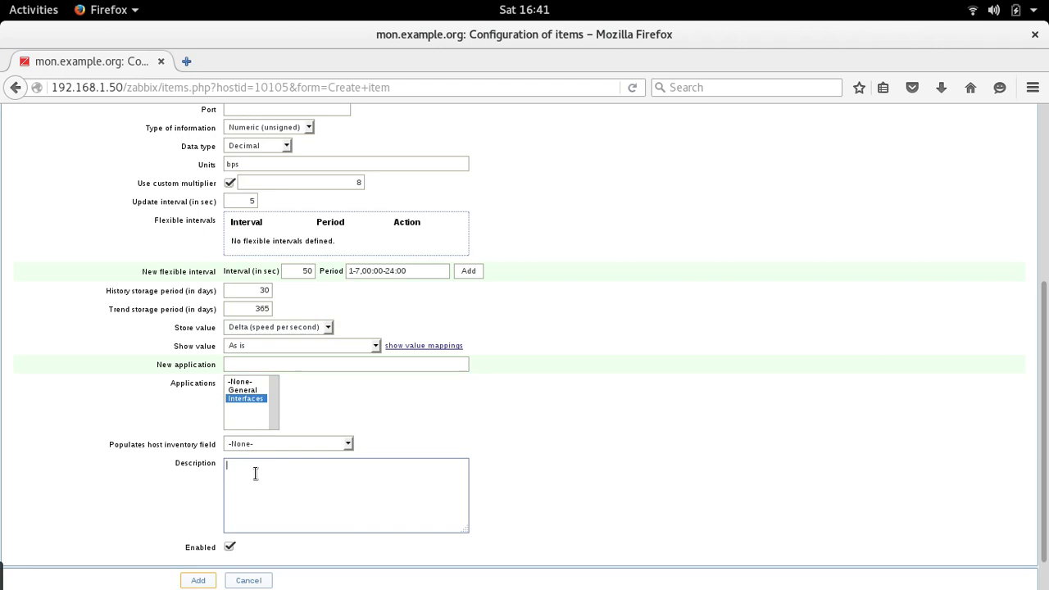
{"action": "type", "text": "Cisco Switch 1 In bound Traffic"}
{"action": "left_click", "coordinate": [201, 580]}
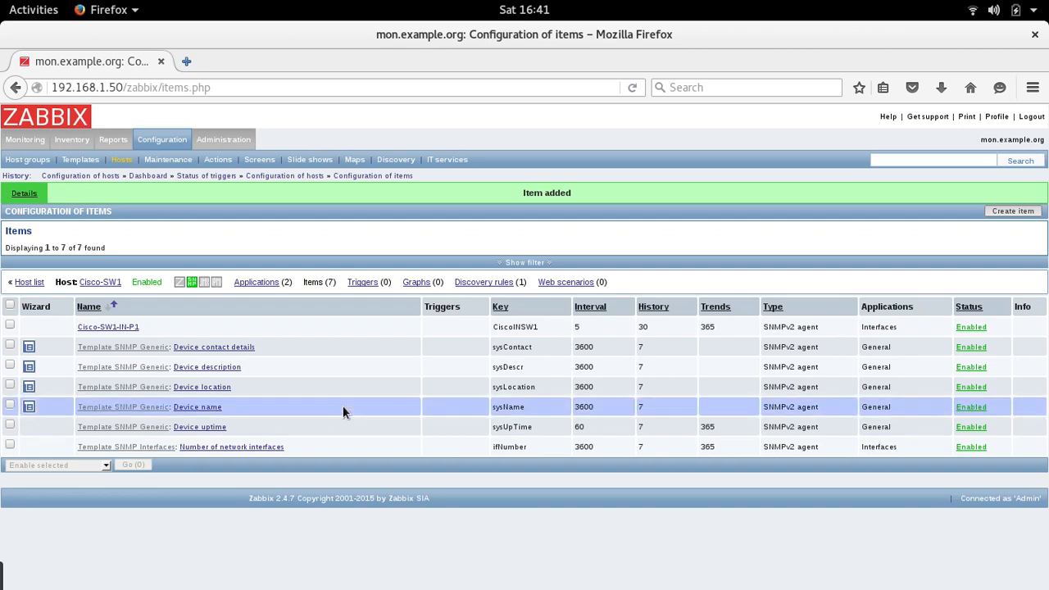
Step: Clone the Cisco-SW1-IN-P1 item into a new item form
{"action": "left_click", "coordinate": [110, 326]}
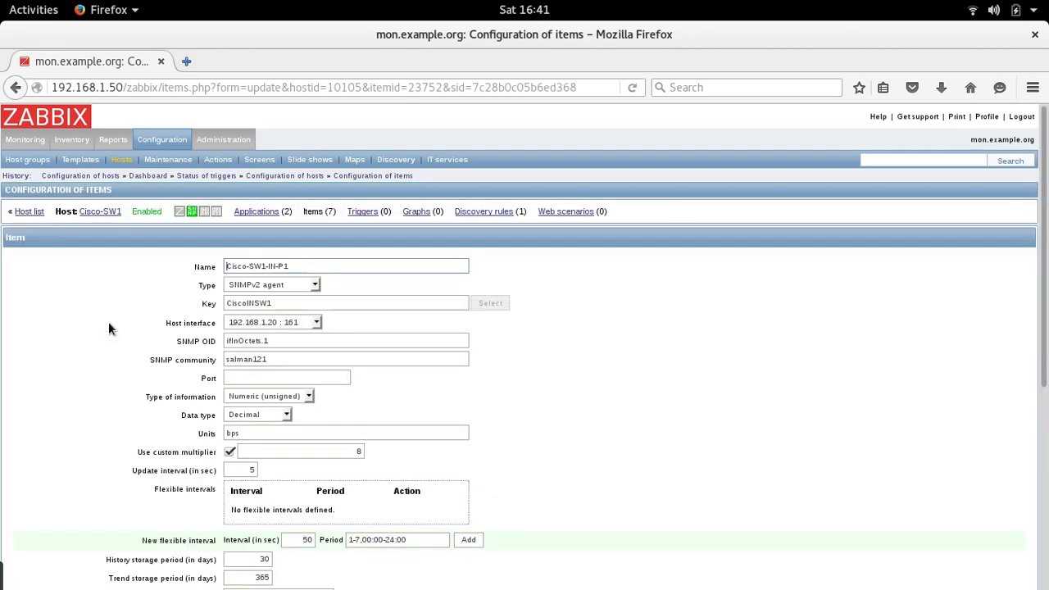
{"action": "left_click_drag", "start_coordinate": [1044, 255], "coordinate": [1036, 456]}
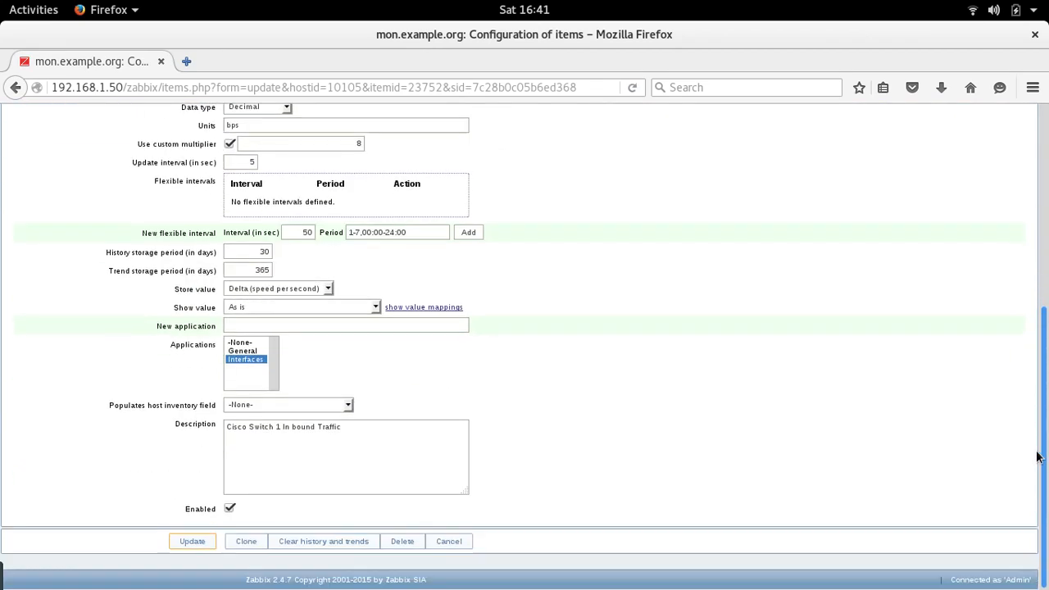
{"action": "left_click", "coordinate": [247, 541]}
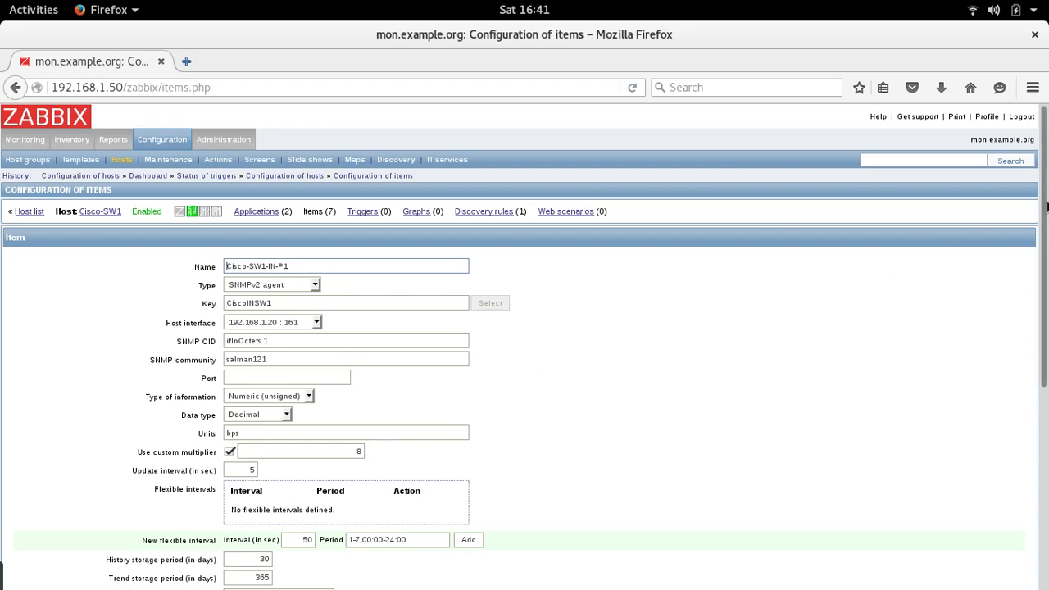
Step: Rename the copy to Cisco-SW1-OUT-P1 and change its key to CiscoOUTSW1
{"action": "mouse_move", "coordinate": [1046, 207]}
{"action": "left_mouse_down"}
{"action": "mouse_move", "coordinate": [1034, 417]}
{"action": "mouse_move", "coordinate": [1030, 197]}
{"action": "left_mouse_up"}
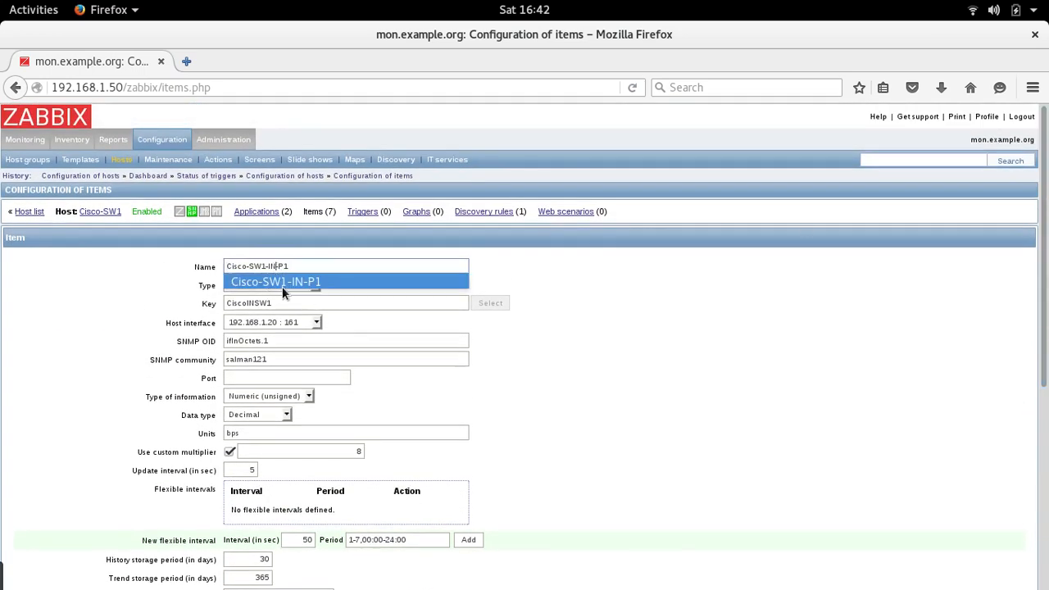
{"action": "key", "text": "BackSpace"}
{"action": "key", "text": "BackSpace"}
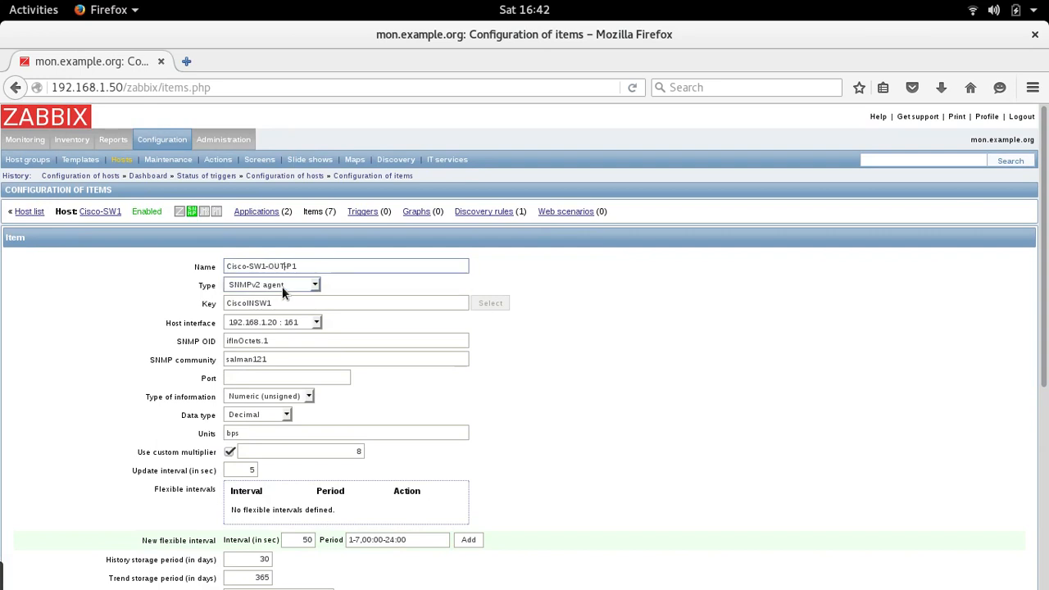
{"action": "left_click", "coordinate": [555, 295]}
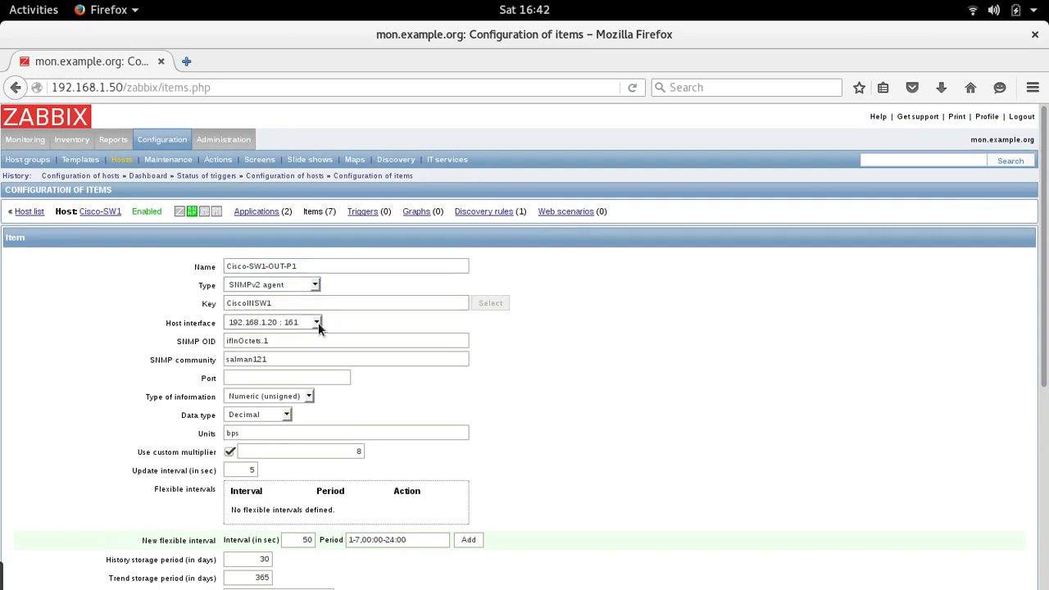
{"action": "left_click", "coordinate": [254, 303]}
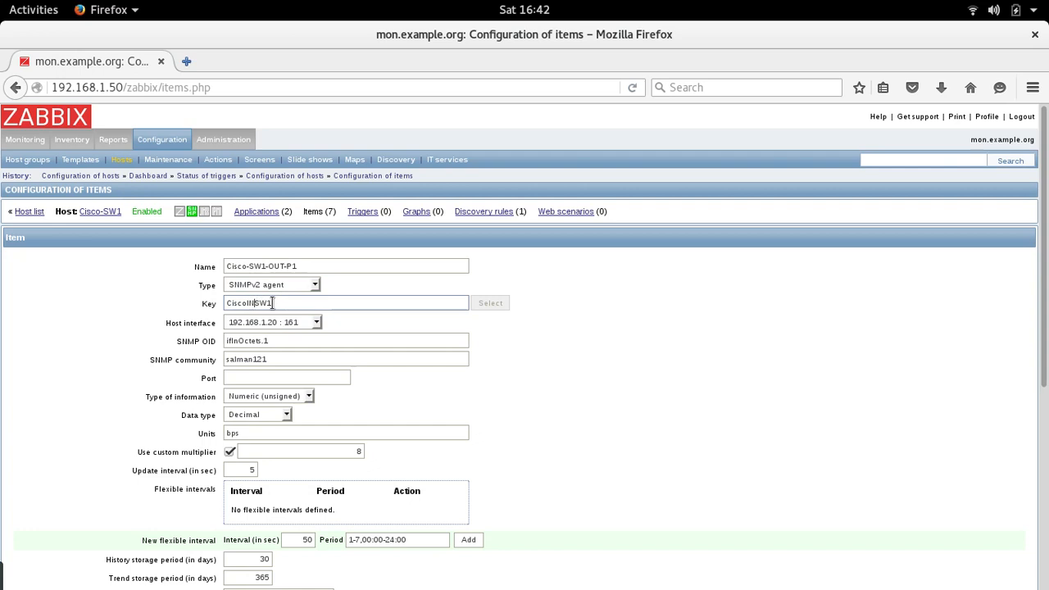
{"action": "key", "text": "BackSpace"}
{"action": "key", "text": "BackSpace"}
{"action": "type", "text": "OUT"}
Step: Change the SNMP OID to ifOutOctets.1 and the description to Out bound, then add the item
{"action": "left_click", "coordinate": [235, 340]}
{"action": "key", "text": "BackSpace"}
{"action": "key", "text": "BackSpace"}
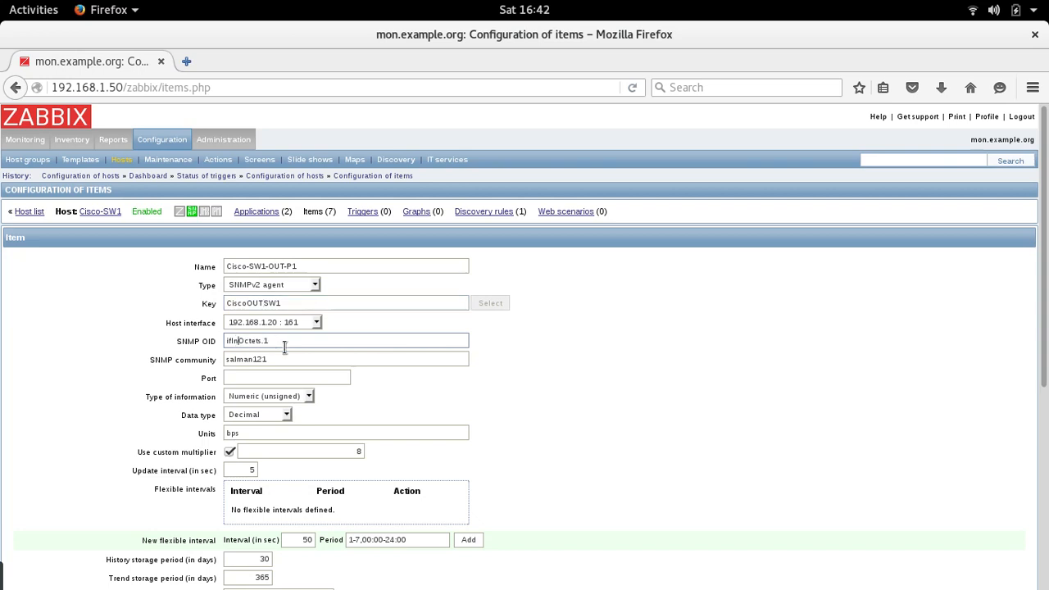
{"action": "key", "text": "BackSpace"}
{"action": "type", "text": "Out"}
{"action": "left_click_drag", "start_coordinate": [1042, 315], "coordinate": [1034, 542]}
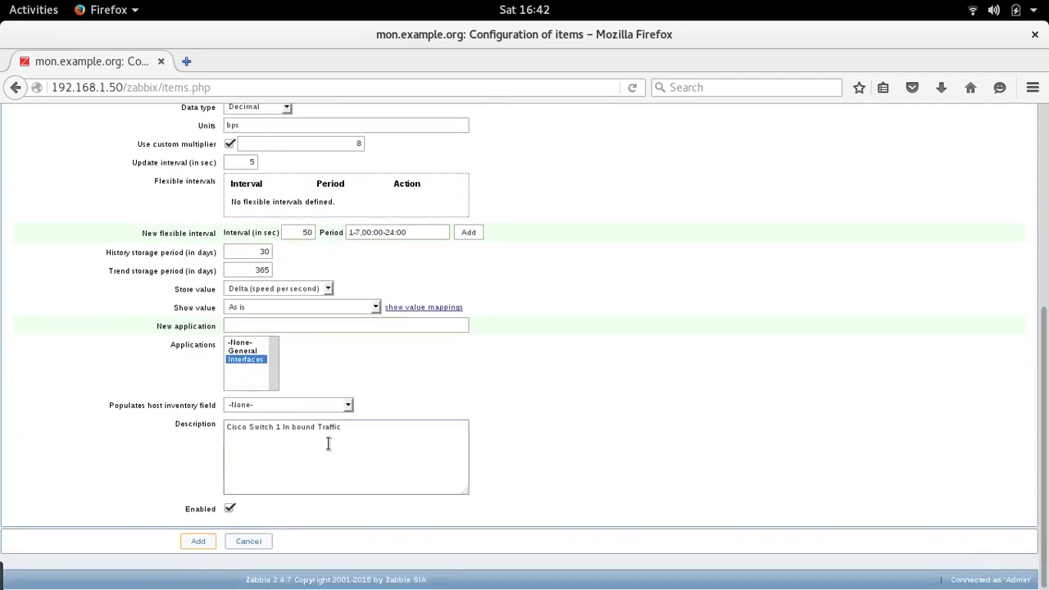
{"action": "left_click", "coordinate": [288, 426]}
{"action": "key", "text": "BackSpace"}
{"action": "key", "text": "BackSpace"}
{"action": "type", "text": "Out"}
{"action": "left_click", "coordinate": [199, 542]}
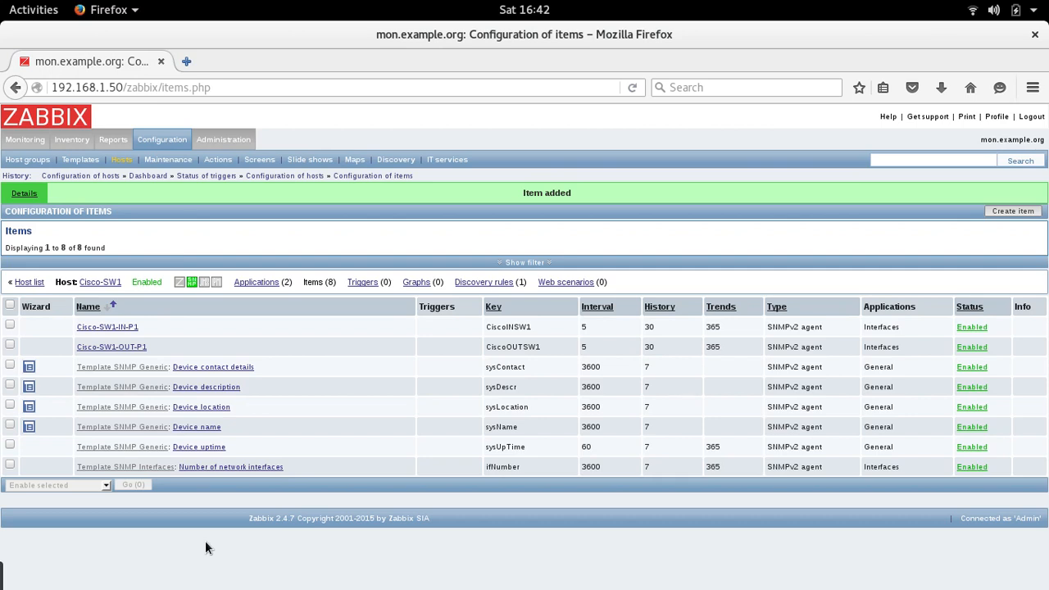
Step: Start a new Cisco-SW1 graph named Cisco-SW1-FBD-P1 with graph type Normal
{"action": "left_click", "coordinate": [111, 329]}
{"action": "left_click", "coordinate": [414, 282]}
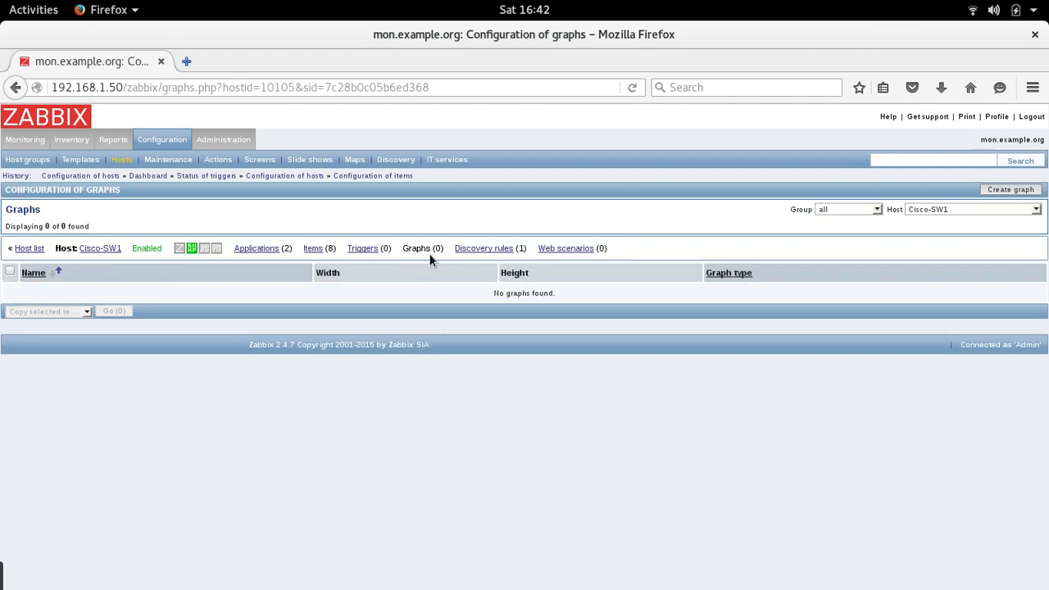
{"action": "left_click", "coordinate": [1013, 190]}
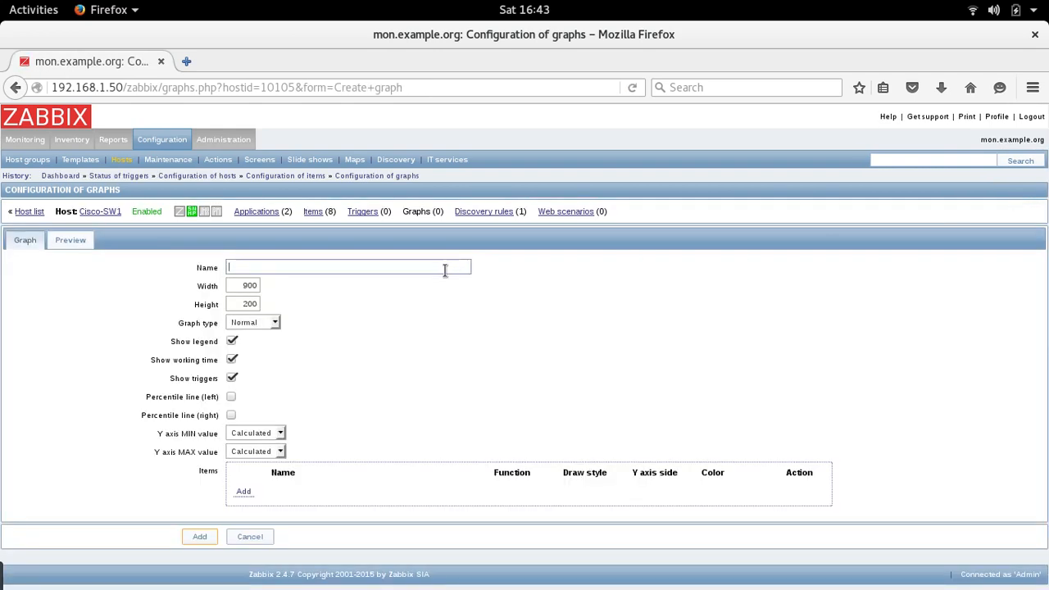
{"action": "type", "text": "c"}
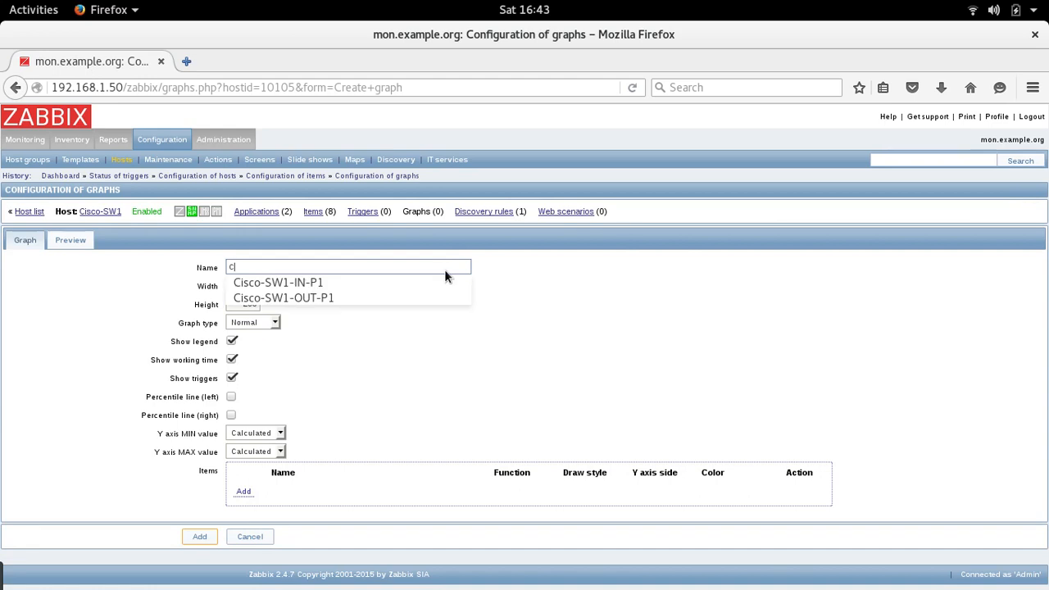
{"action": "left_click", "coordinate": [334, 281]}
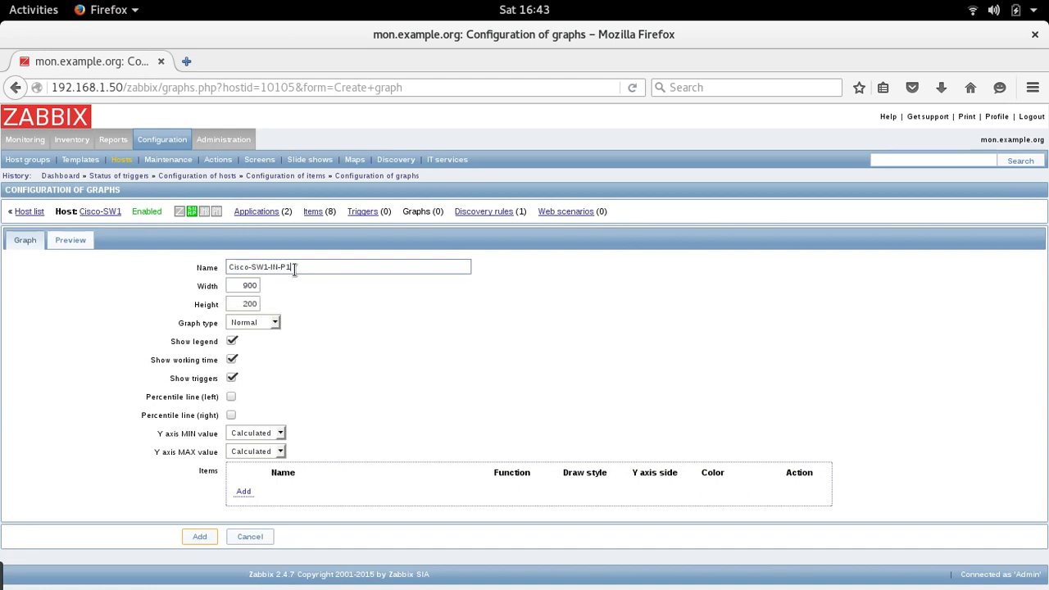
{"action": "key", "text": "BackSpace"}
{"action": "key", "text": "BackSpace"}
{"action": "key", "text": "BackSpace"}
{"action": "key", "text": "BackSpace"}
{"action": "key", "text": "BackSpace"}
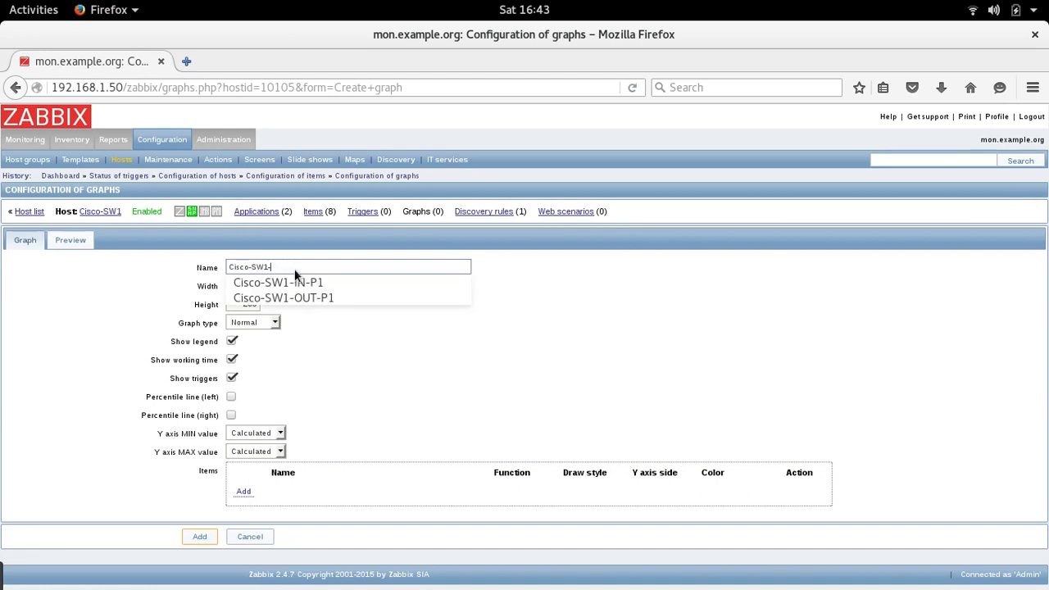
{"action": "type", "text": "F"}
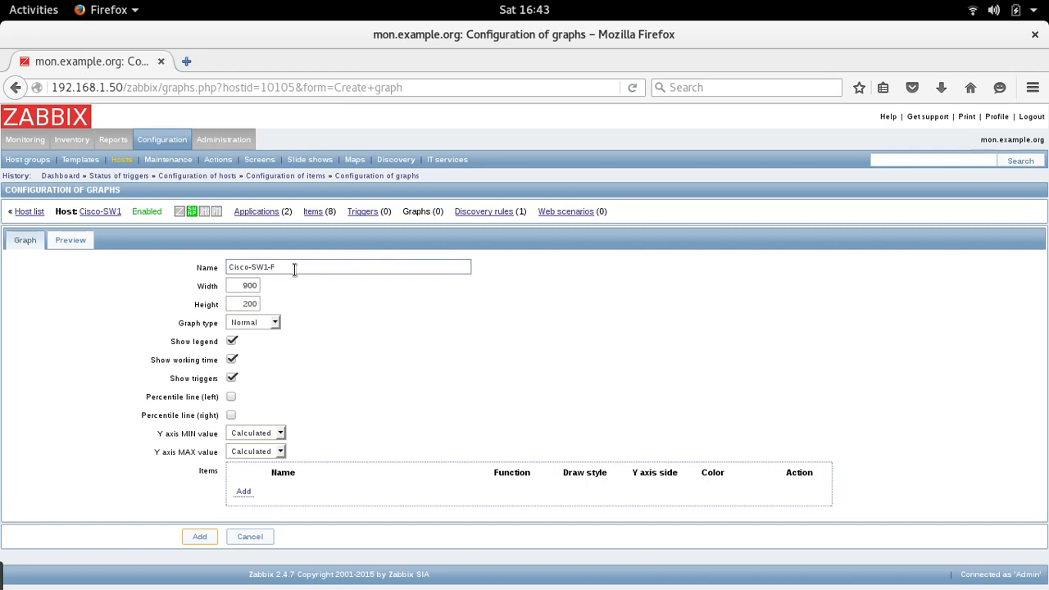
{"action": "type", "text": "BD"}
{"action": "type", "text": "-"}
{"action": "type", "text": "PT"}
{"action": "left_click", "coordinate": [264, 322]}
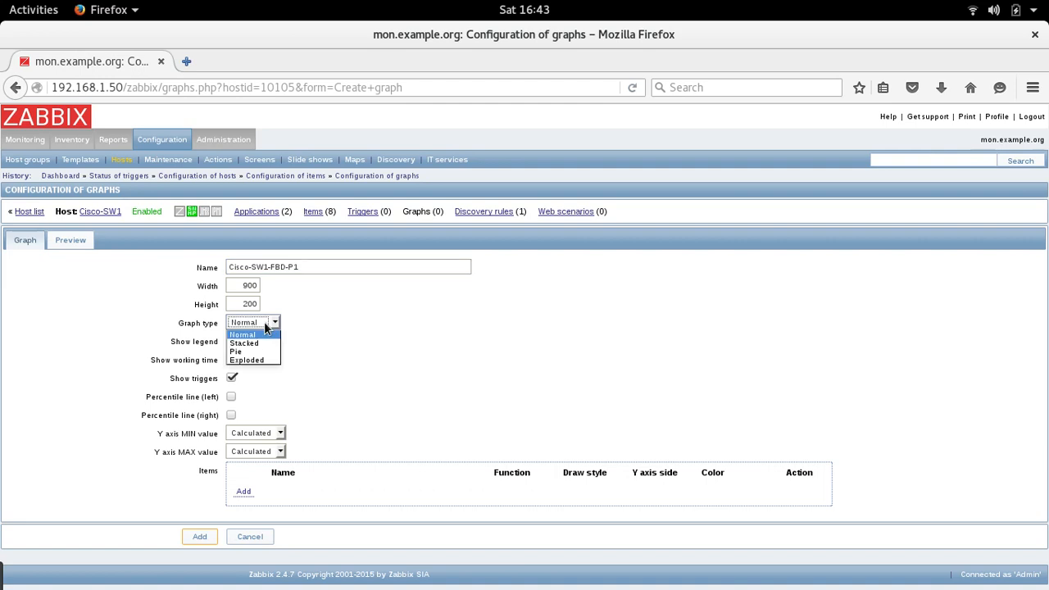
{"action": "left_click", "coordinate": [259, 333]}
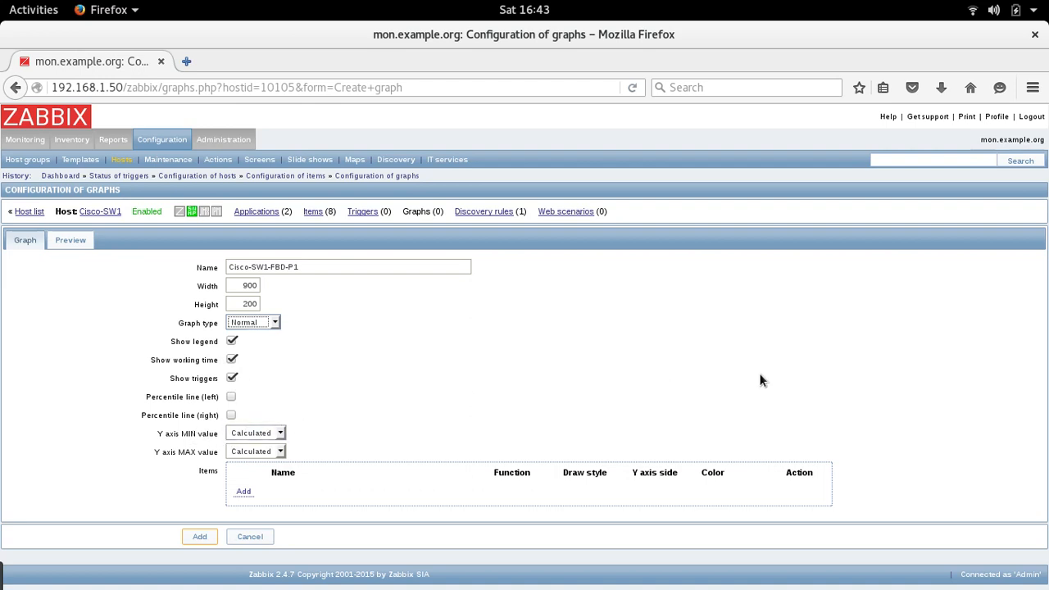
Step: Add the Cisco-SW1-IN-P1 and Cisco-SW1-OUT-P1 items to the graph, save it, and reopen it
{"action": "left_click", "coordinate": [243, 493]}
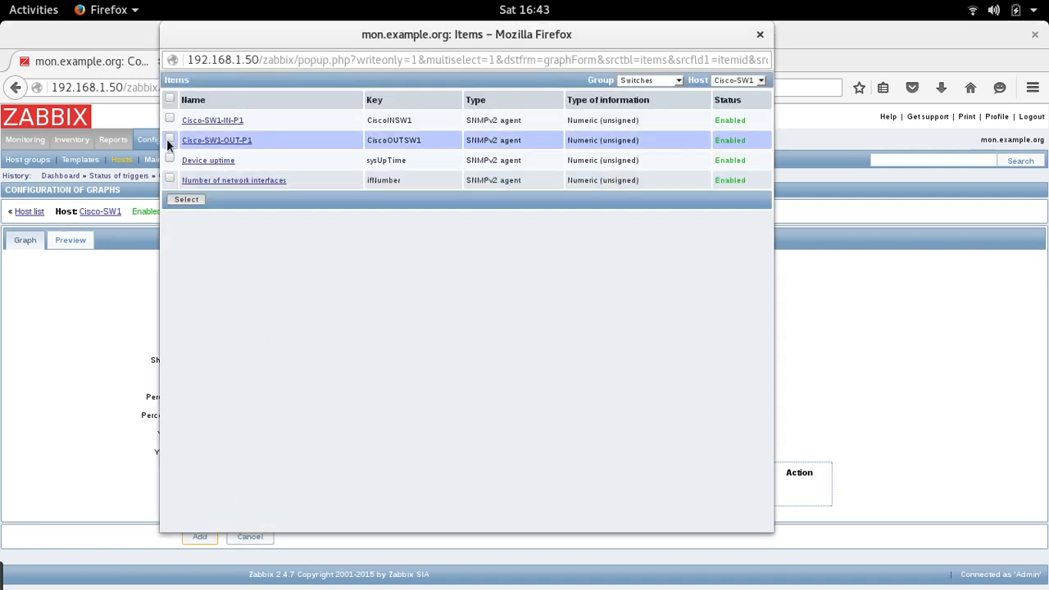
{"action": "left_click", "coordinate": [170, 119]}
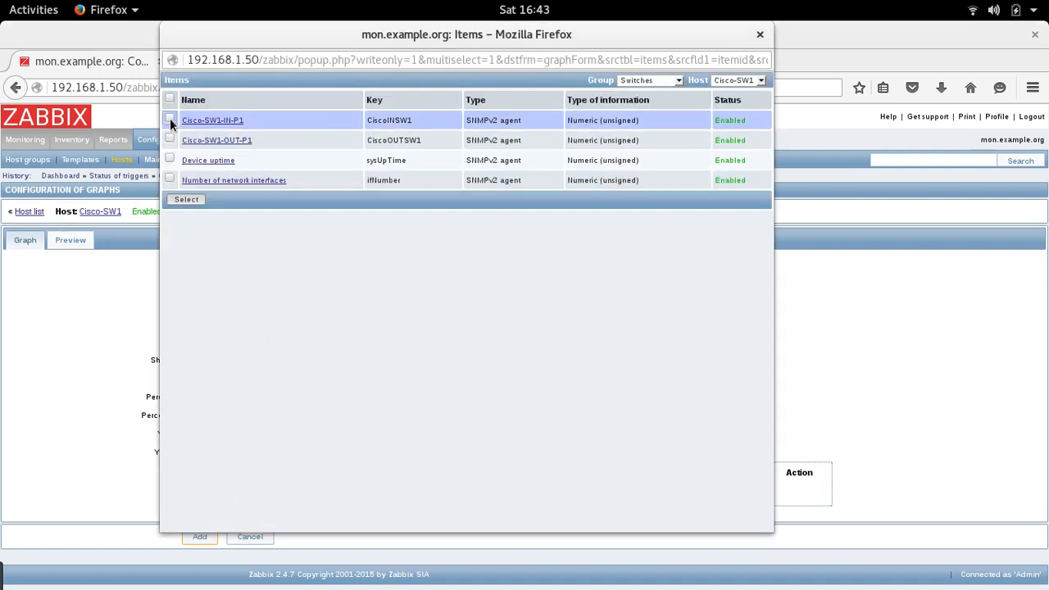
{"action": "left_click", "coordinate": [171, 138]}
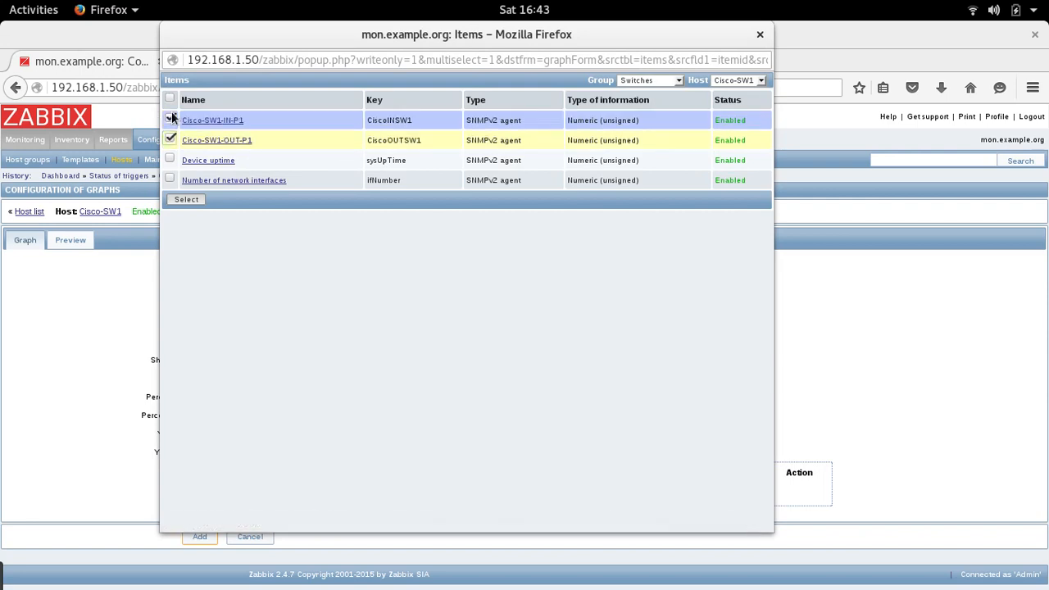
{"action": "left_click", "coordinate": [186, 200]}
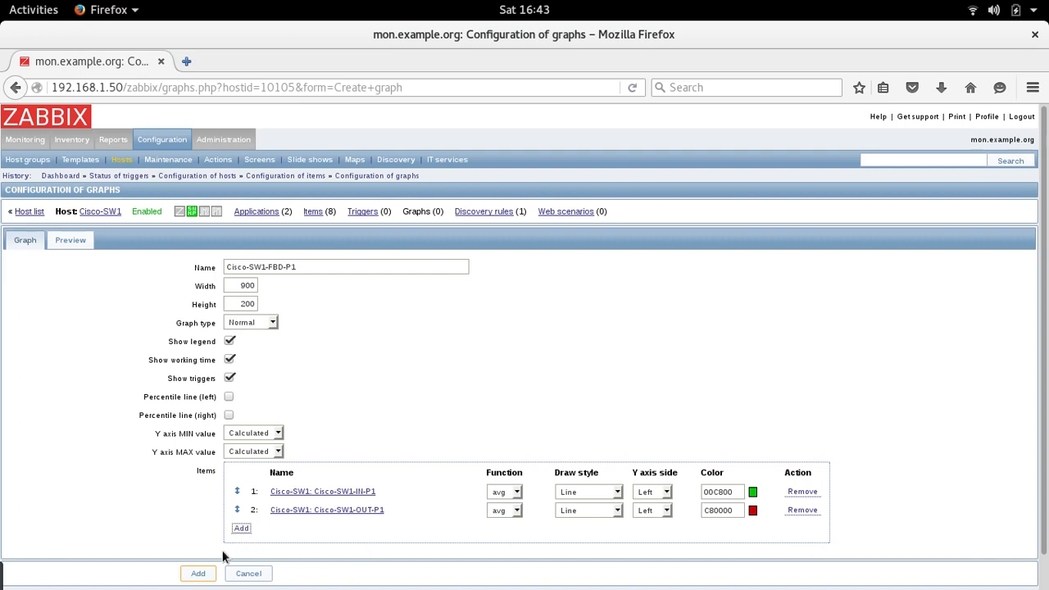
{"action": "left_click", "coordinate": [199, 574]}
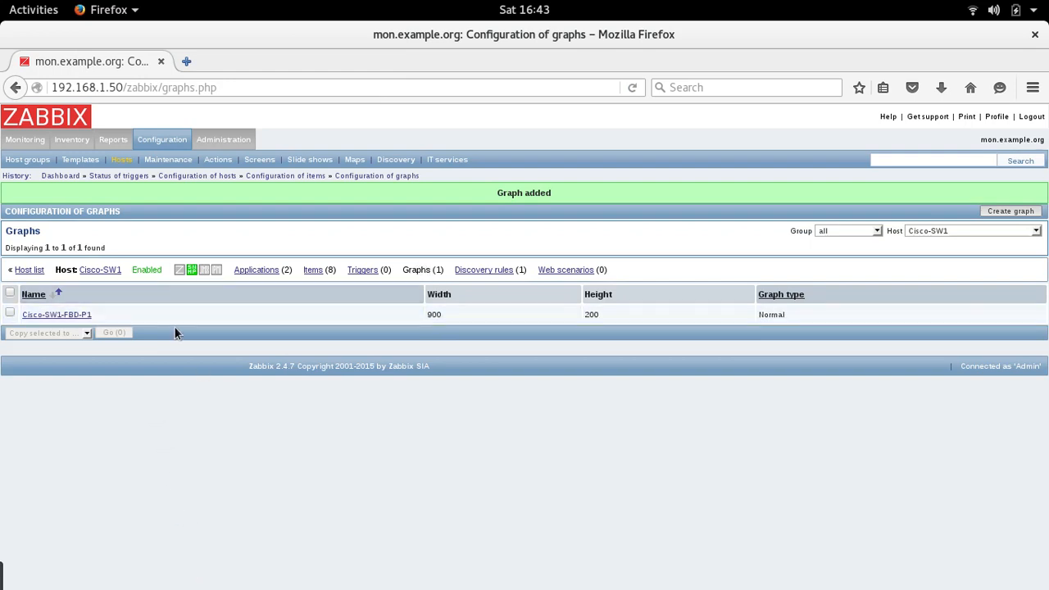
{"action": "left_click", "coordinate": [70, 317]}
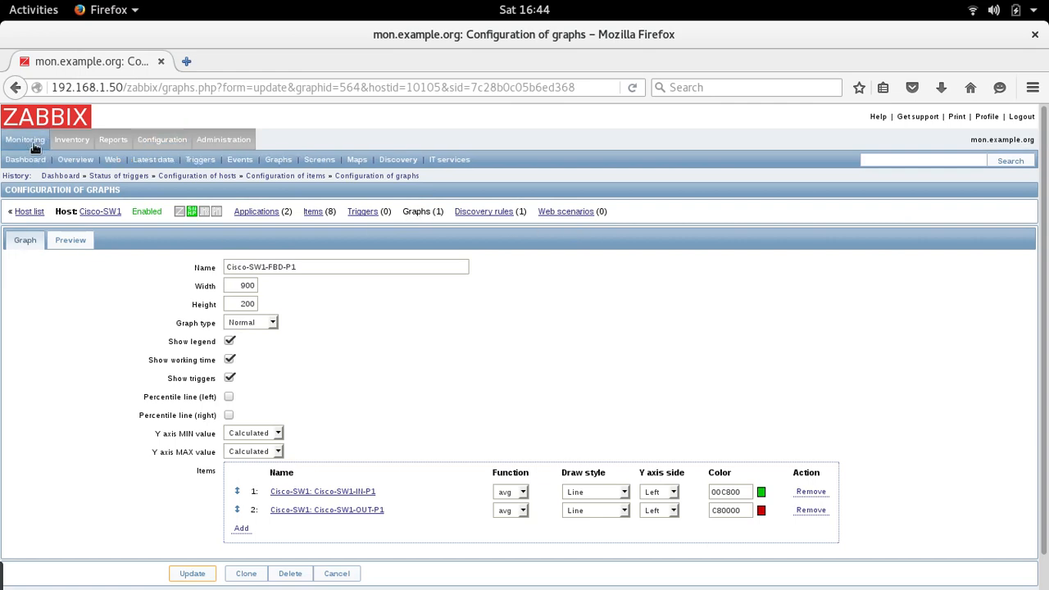
Step: Show graph Cisco-SW1-FBD-P1 in Monitoring > Graphs for group Switches and host Cisco-SW1, then open Activities
{"action": "left_click", "coordinate": [278, 160]}
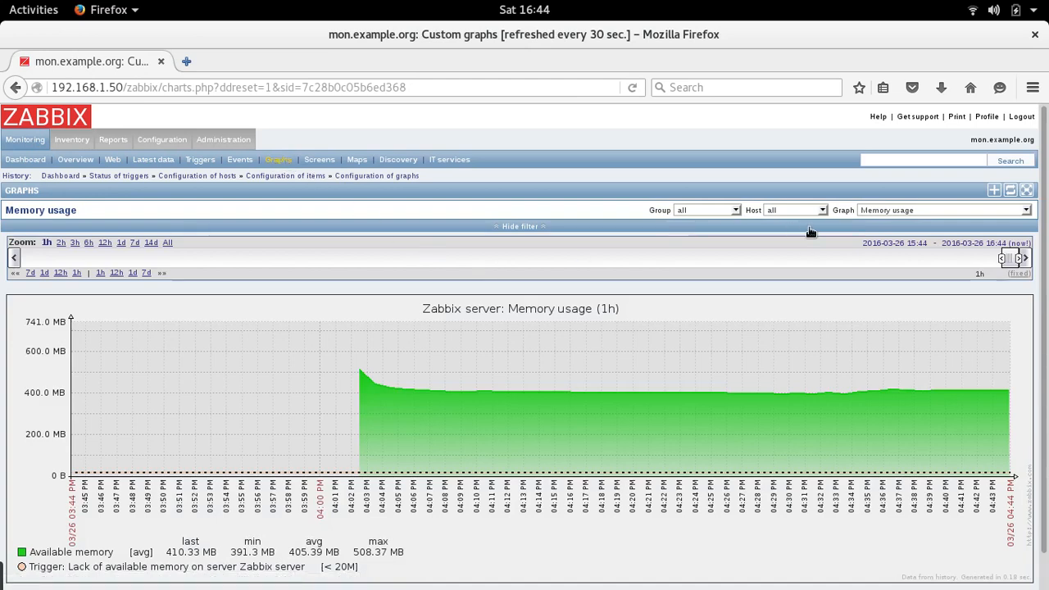
{"action": "left_click", "coordinate": [736, 210]}
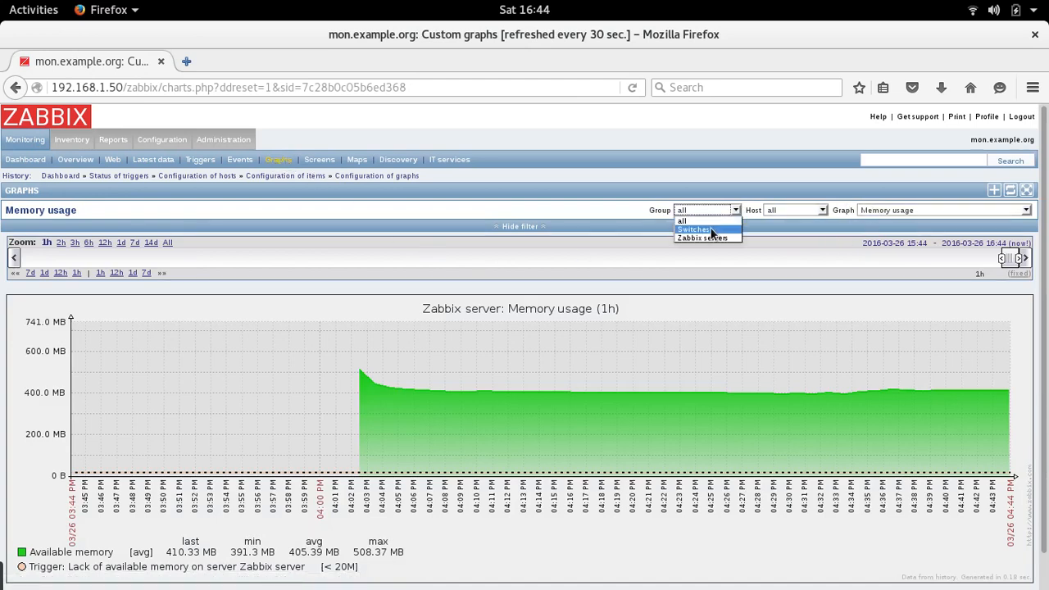
{"action": "left_click", "coordinate": [701, 230]}
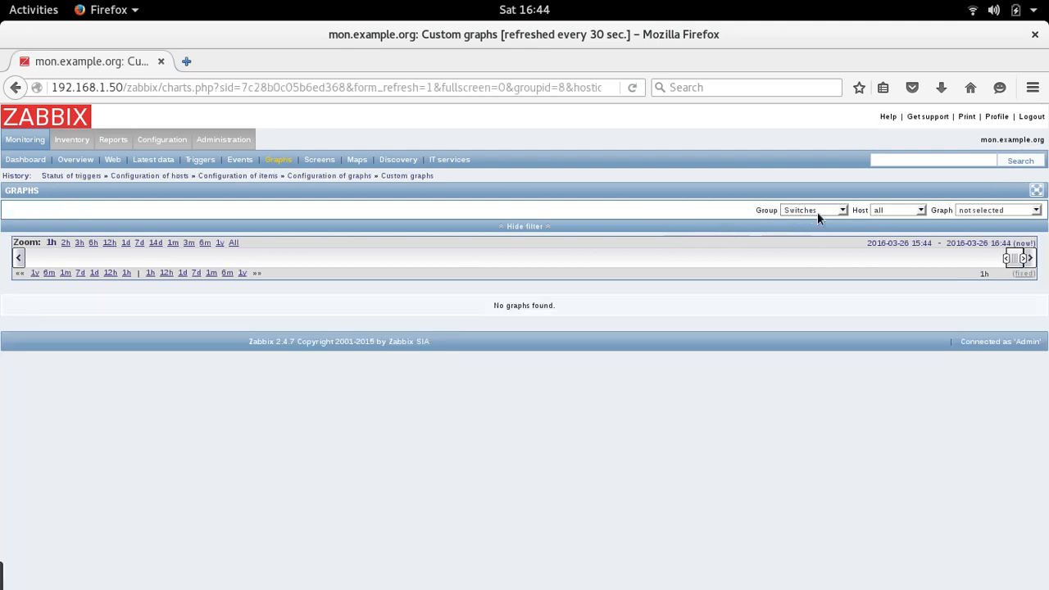
{"action": "left_click", "coordinate": [918, 209]}
{"action": "left_click", "coordinate": [895, 229]}
{"action": "left_click", "coordinate": [983, 211]}
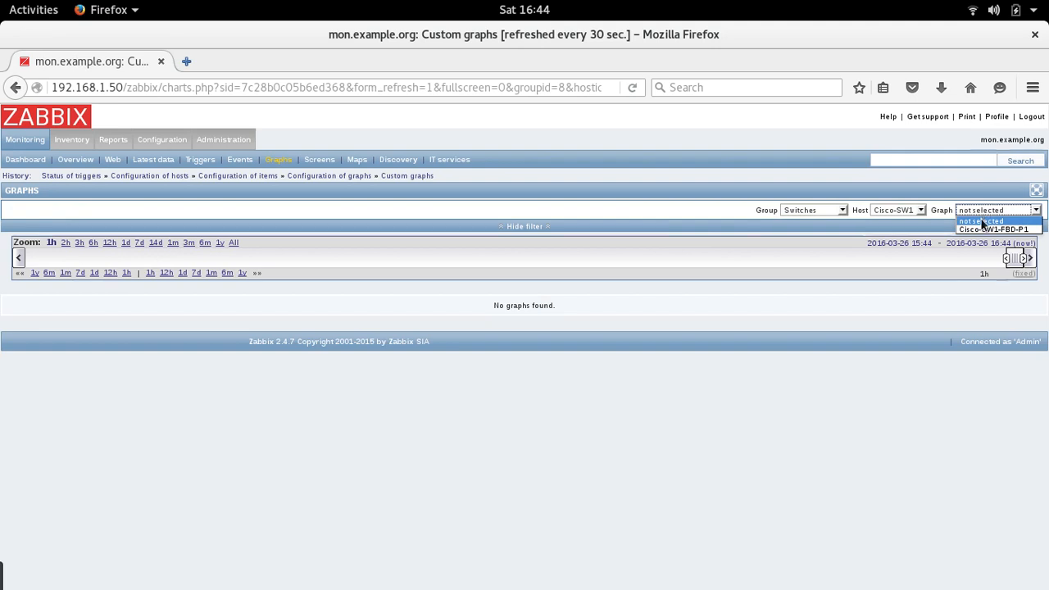
{"action": "left_click", "coordinate": [984, 229]}
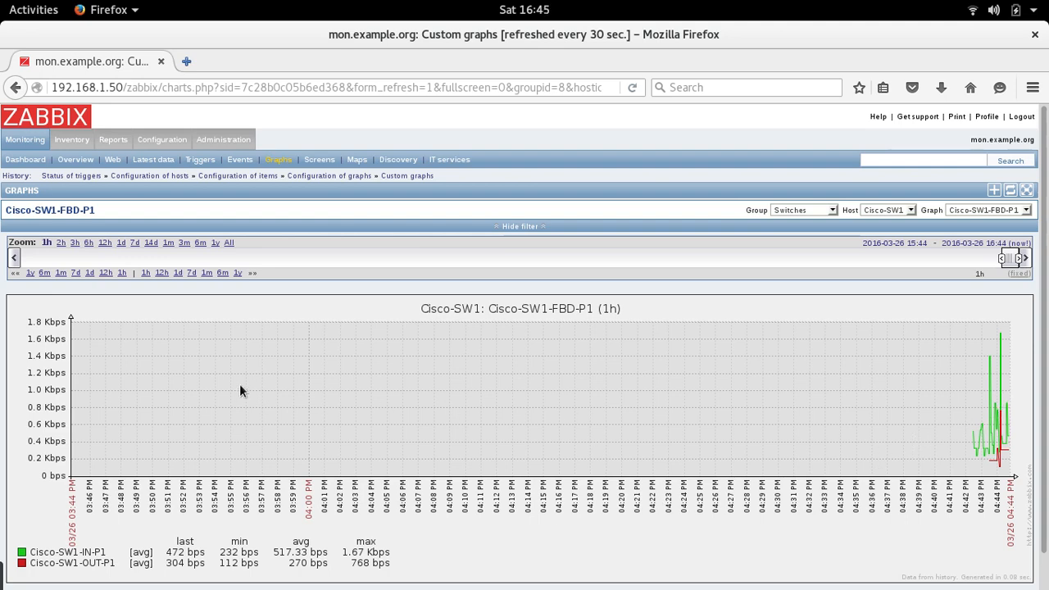
{"action": "left_click", "coordinate": [32, 9]}
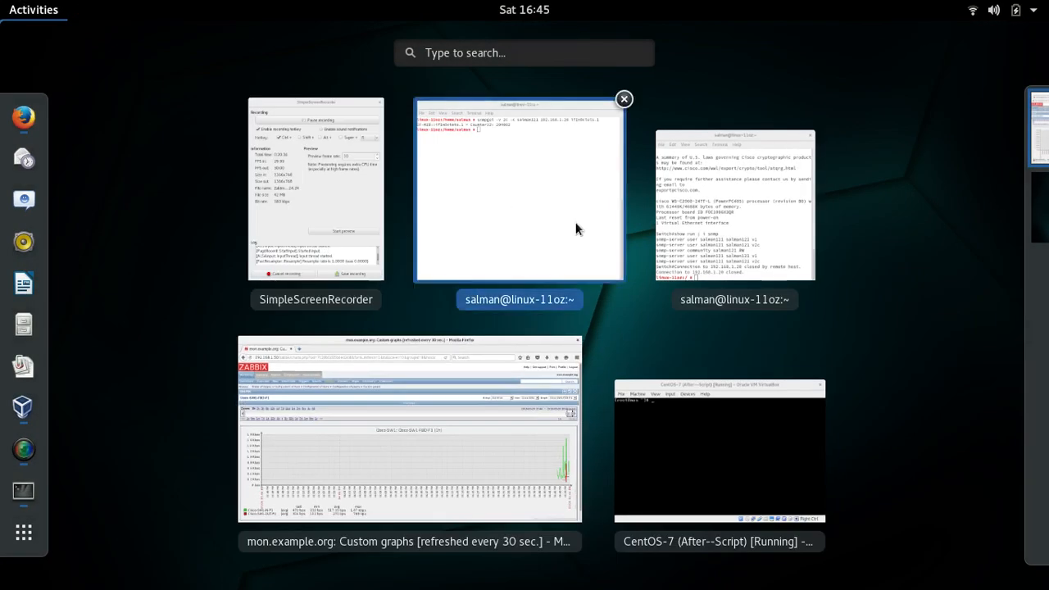
Step: Run ping 192.168.1.20 in the CentOS VM console, then stop it with Ctrl+C
{"action": "left_click", "coordinate": [729, 456]}
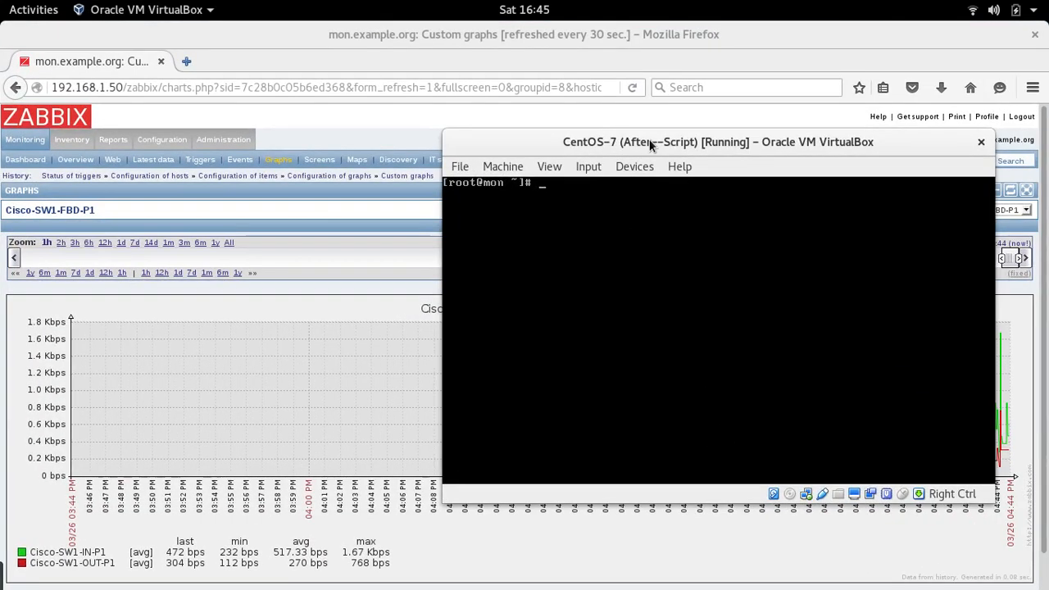
{"action": "left_click_drag", "start_coordinate": [639, 146], "coordinate": [82, 54]}
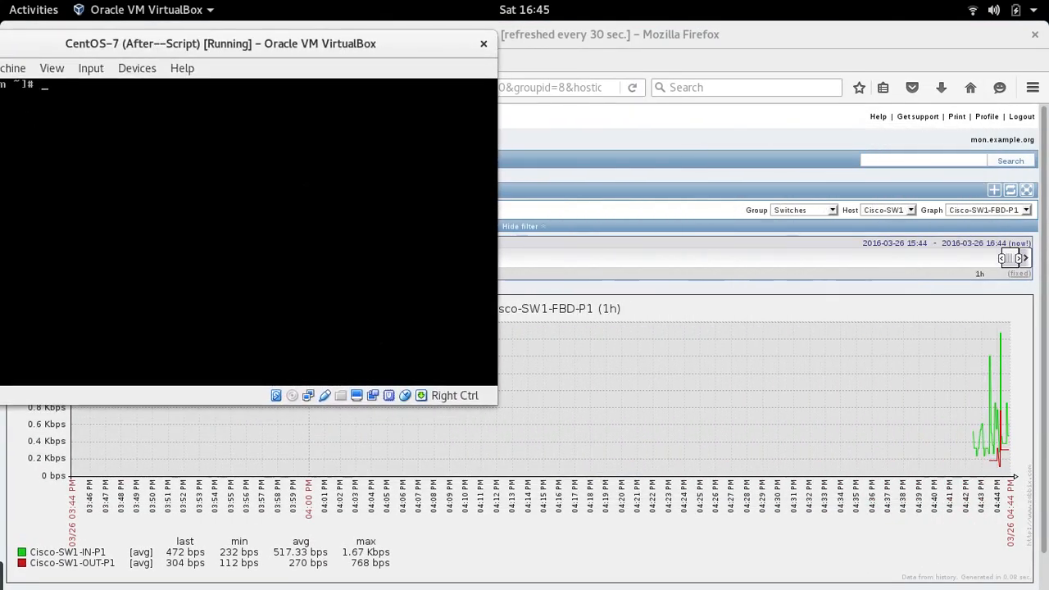
{"action": "type", "text": "ping 192.168"}
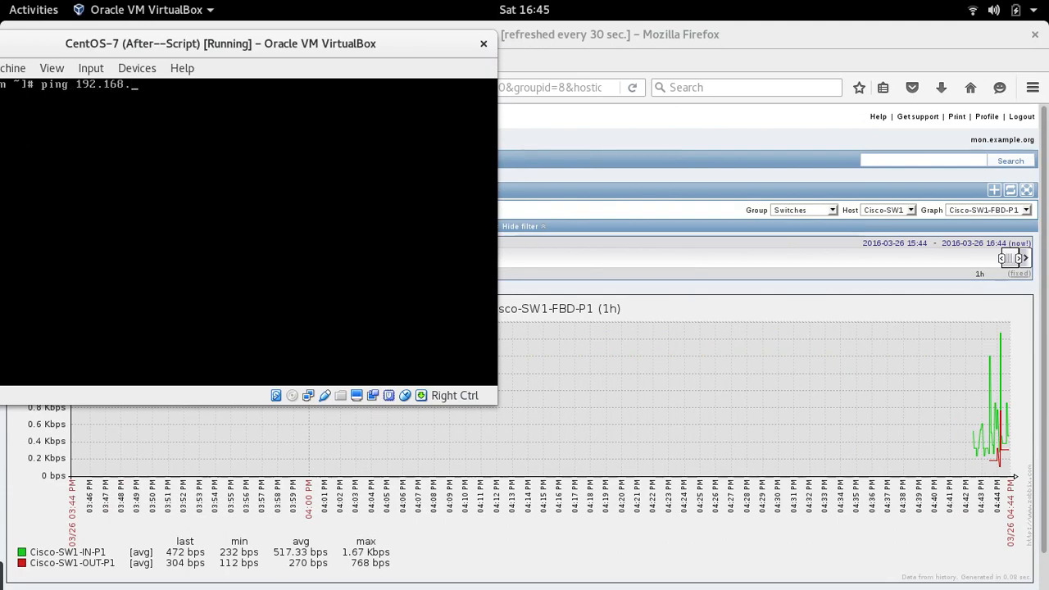
{"action": "type", "text": ".1.20"}
{"action": "type", "text": "-"}
{"action": "key", "text": "BackSpace"}
{"action": "key", "text": "Return"}
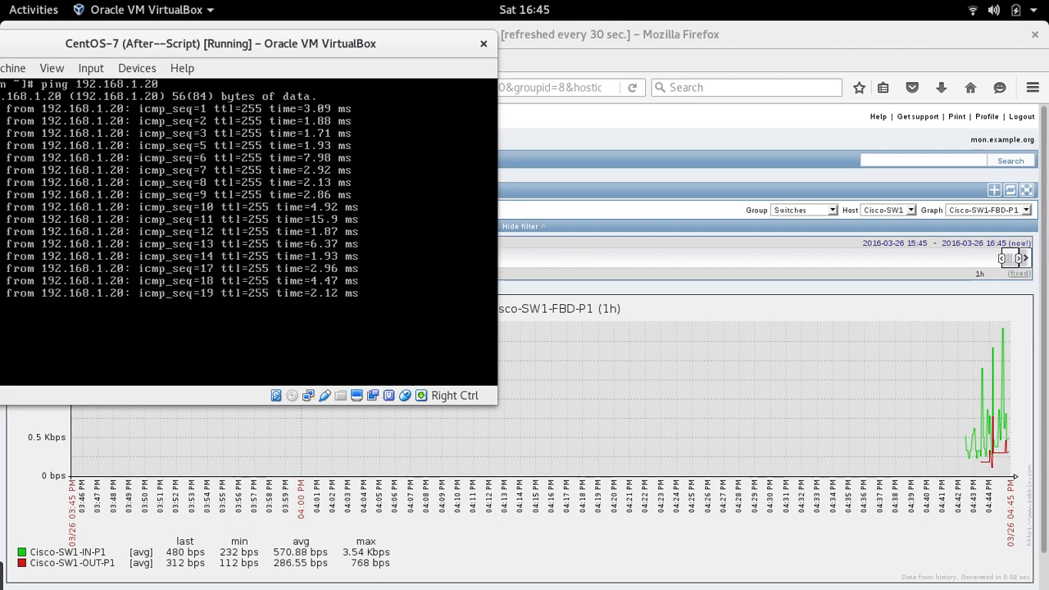
{"action": "key", "text": "ctrl+c"}
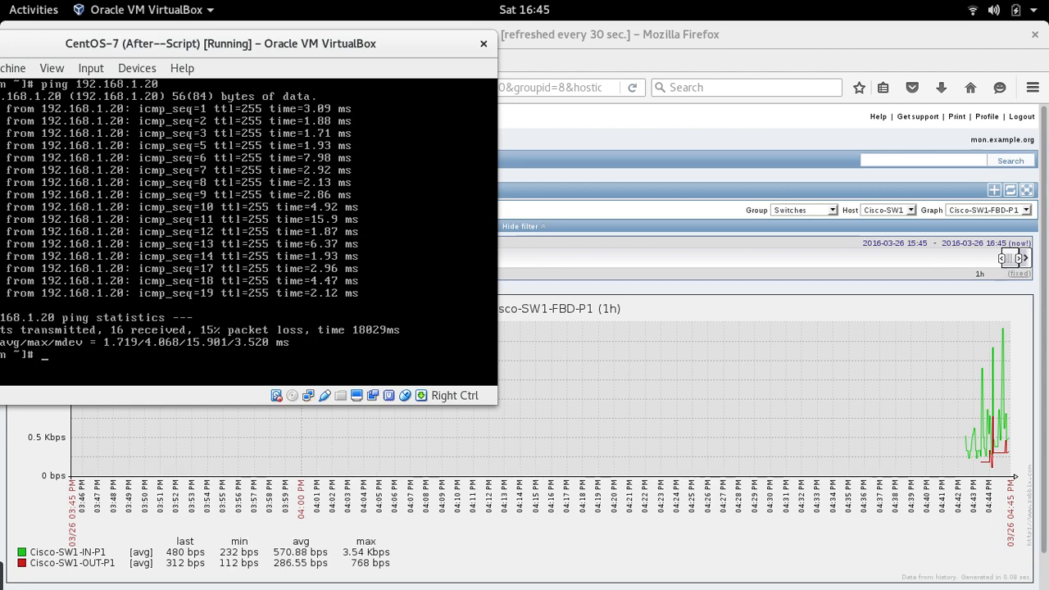
Step: Rerun the ping to 192.168.1.20, stop it, and bring the Zabbix graph to the front
{"action": "key", "text": "Up"}
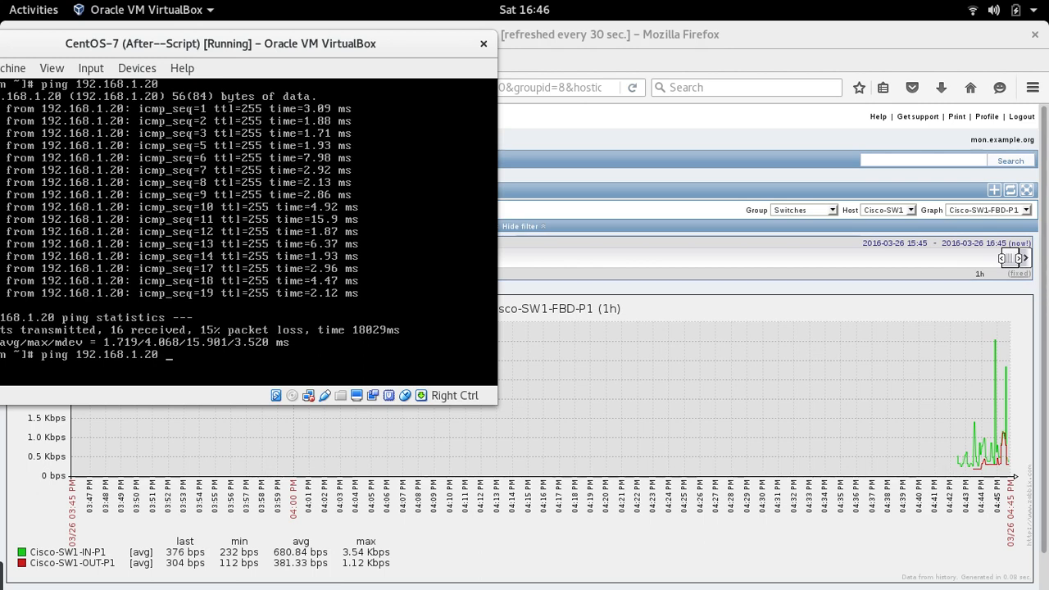
{"action": "key", "text": "Return"}
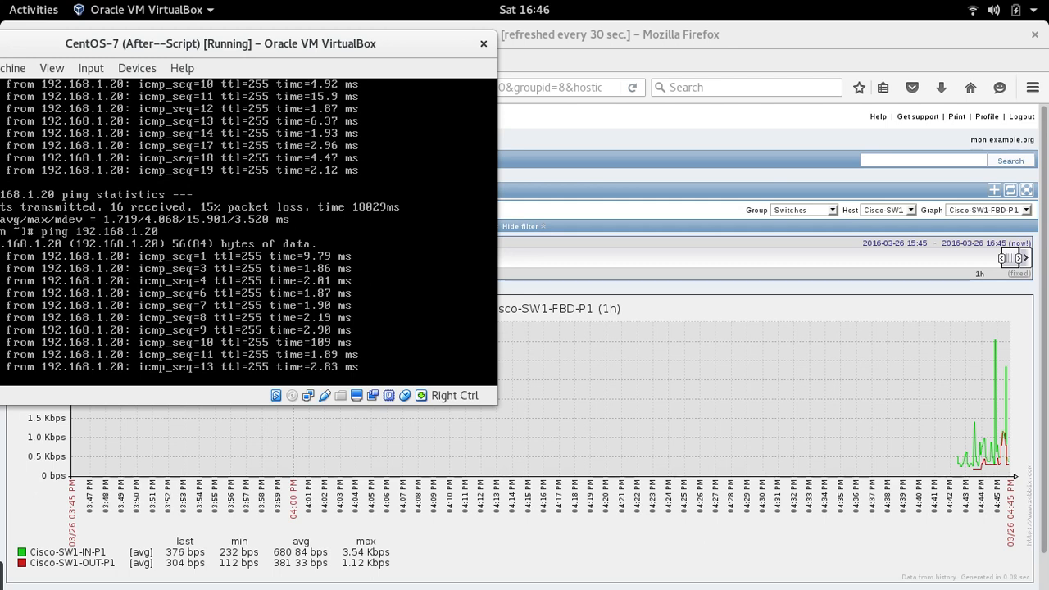
{"action": "key", "text": "ctrl+c"}
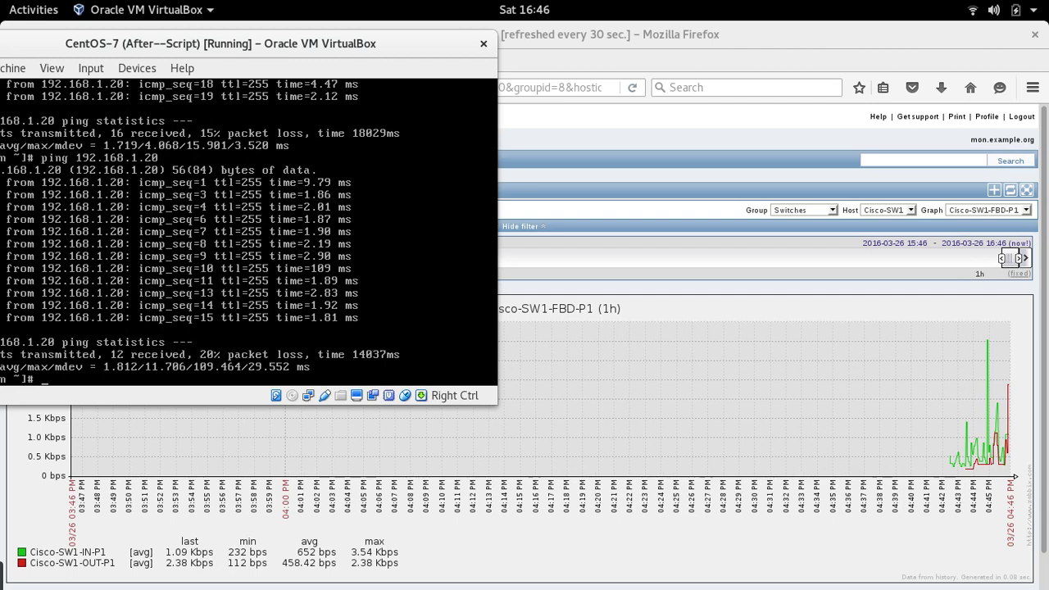
{"action": "left_click", "coordinate": [704, 60]}
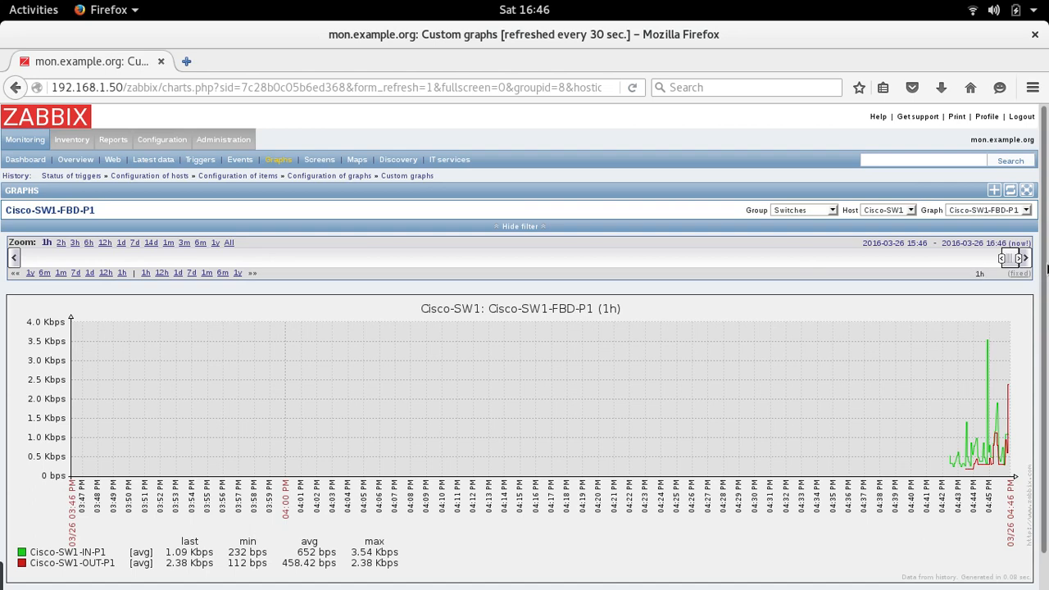
Step: Open the Cisco-SW1-FBD-P1 graph settings from Configuration > Hosts > Graphs
{"action": "scroll", "coordinate": [1031, 458], "scroll_direction": "down", "scroll_amount": 1}
{"action": "scroll", "coordinate": [1031, 459], "scroll_direction": "up", "scroll_amount": 1}
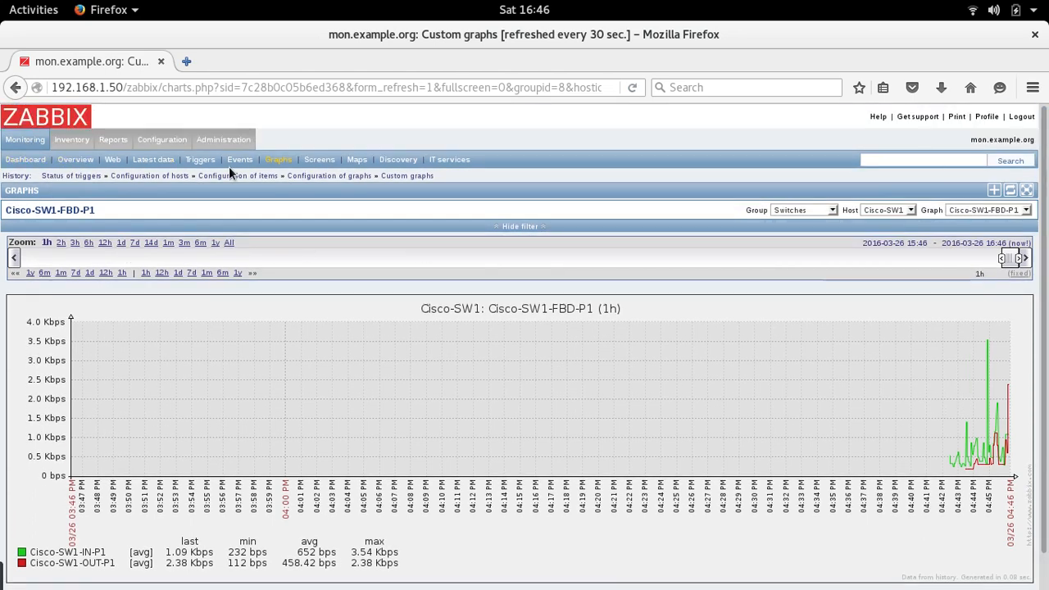
{"action": "mouse_move", "coordinate": [156, 141]}
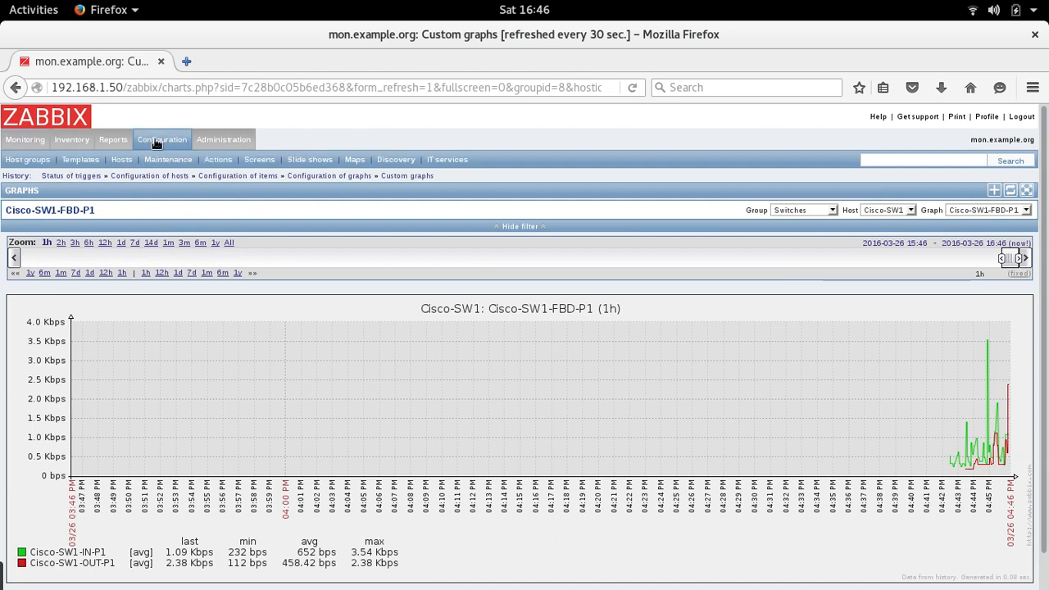
{"action": "left_click", "coordinate": [120, 161]}
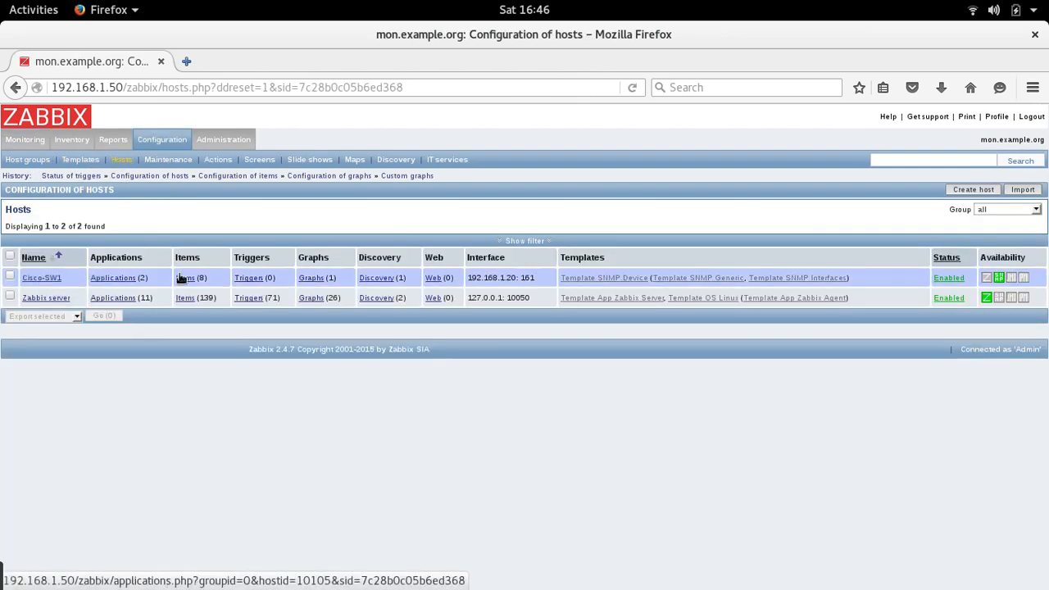
{"action": "left_click", "coordinate": [312, 279]}
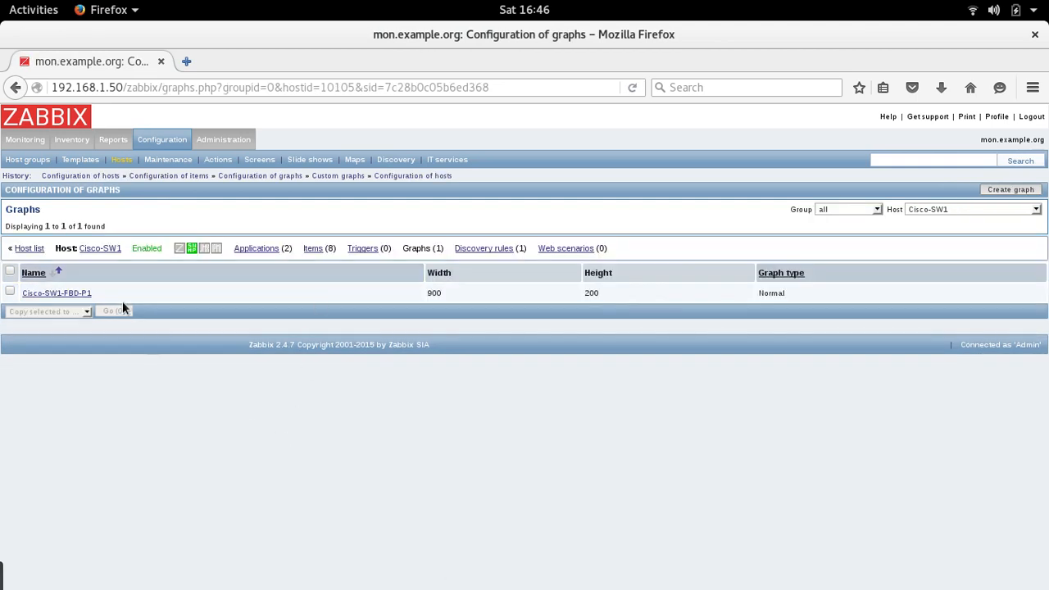
{"action": "left_click", "coordinate": [63, 292]}
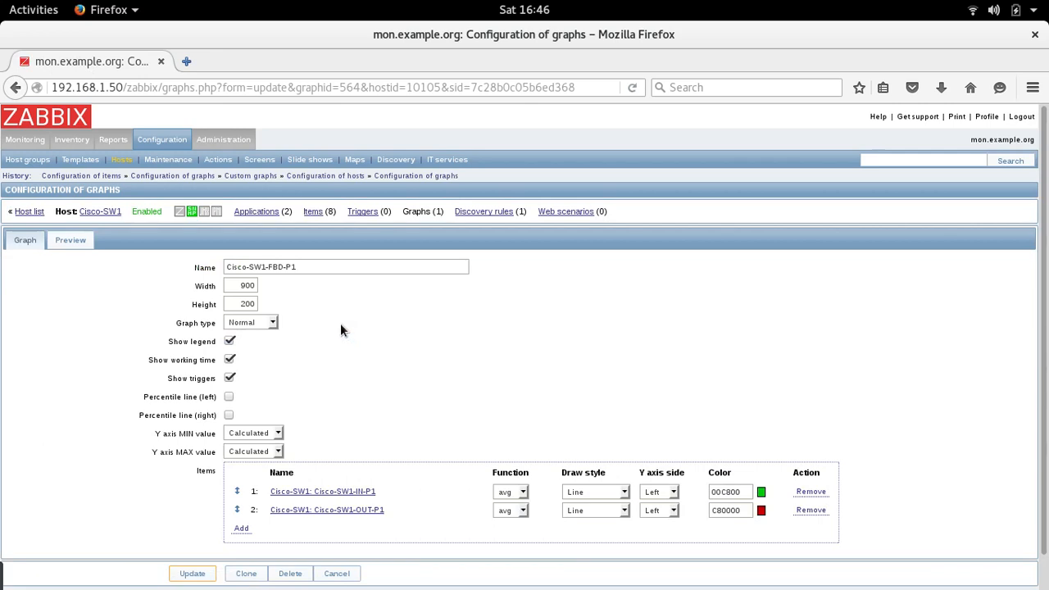
Step: Preview the graph as Pie type, then as Stacked type
{"action": "left_click", "coordinate": [264, 322]}
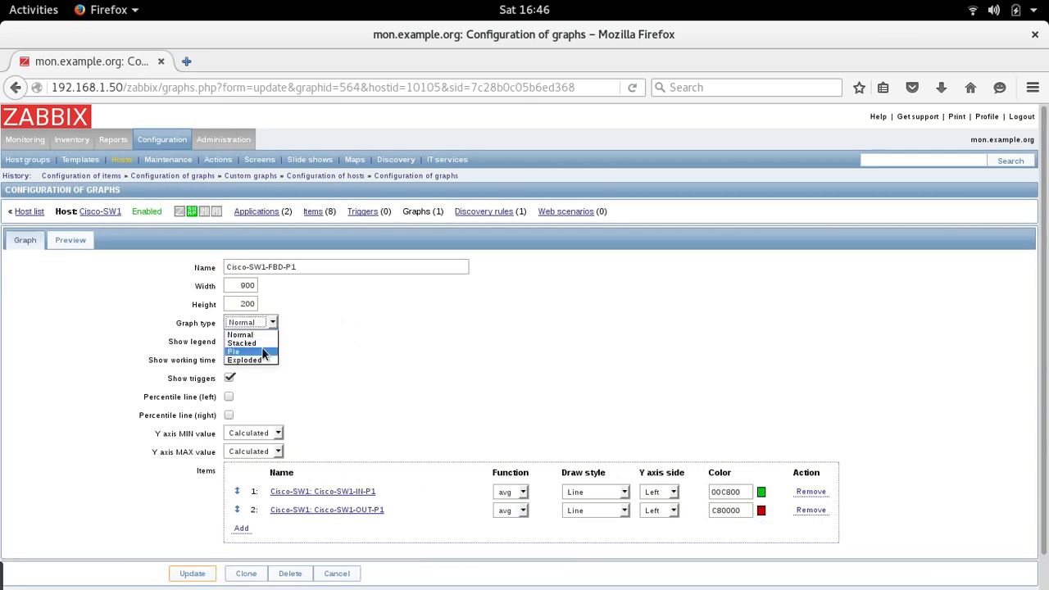
{"action": "left_click", "coordinate": [263, 353]}
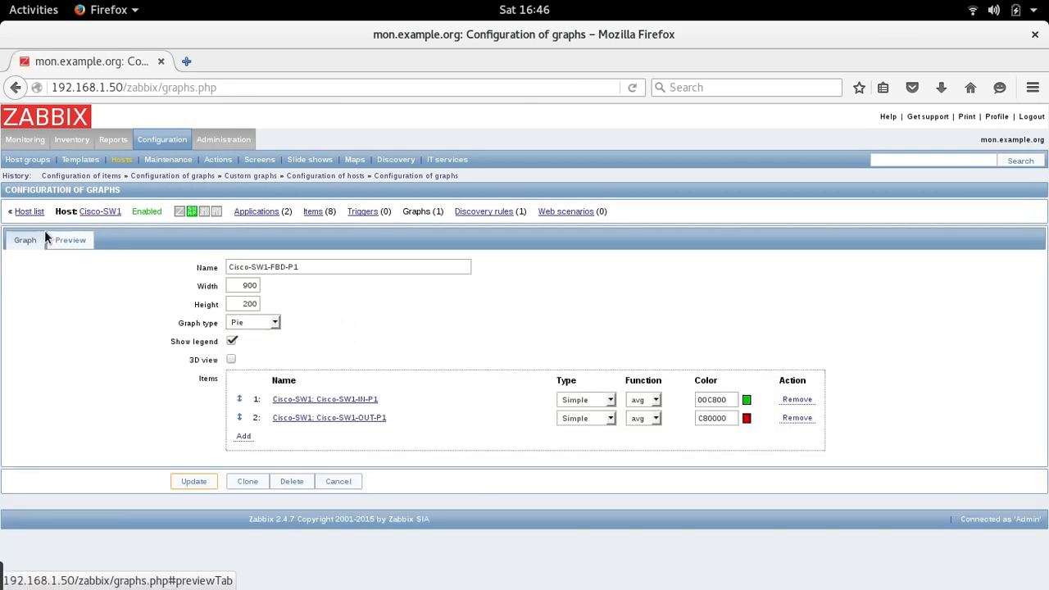
{"action": "left_click", "coordinate": [70, 242]}
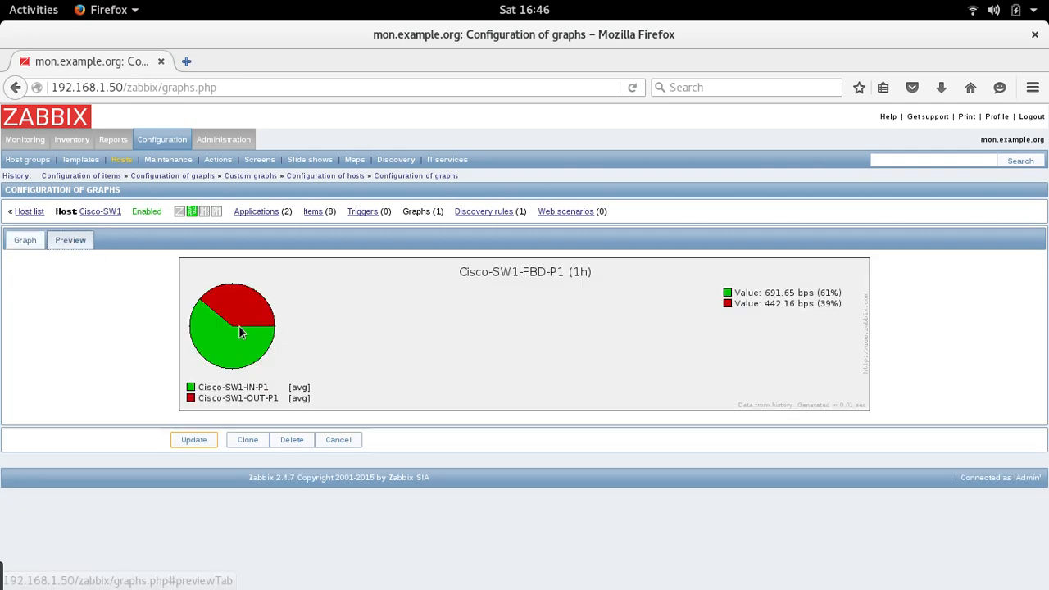
{"action": "left_click", "coordinate": [35, 241]}
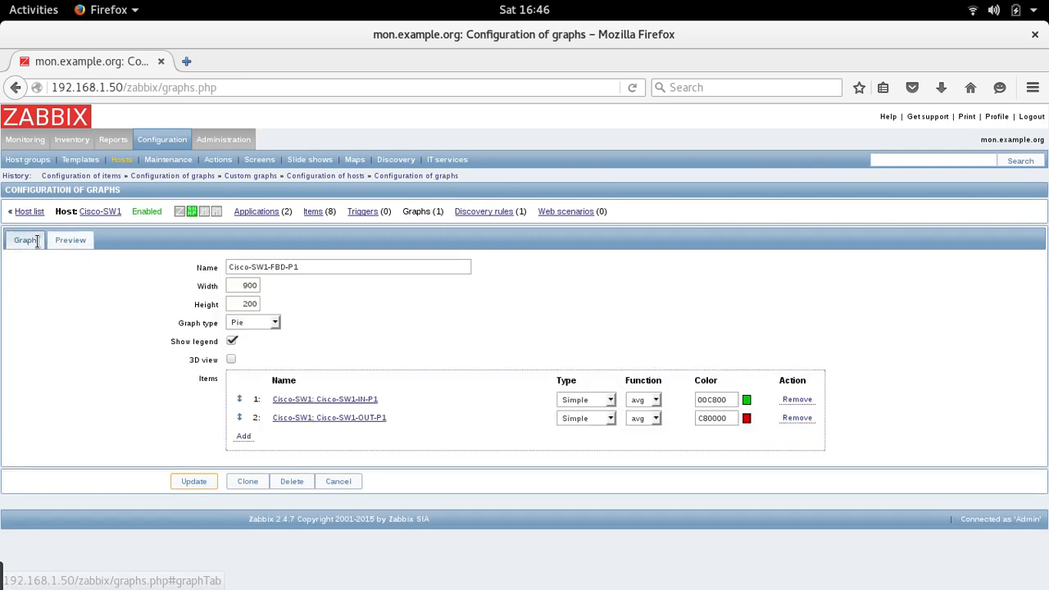
{"action": "left_click", "coordinate": [266, 323]}
{"action": "left_click", "coordinate": [261, 344]}
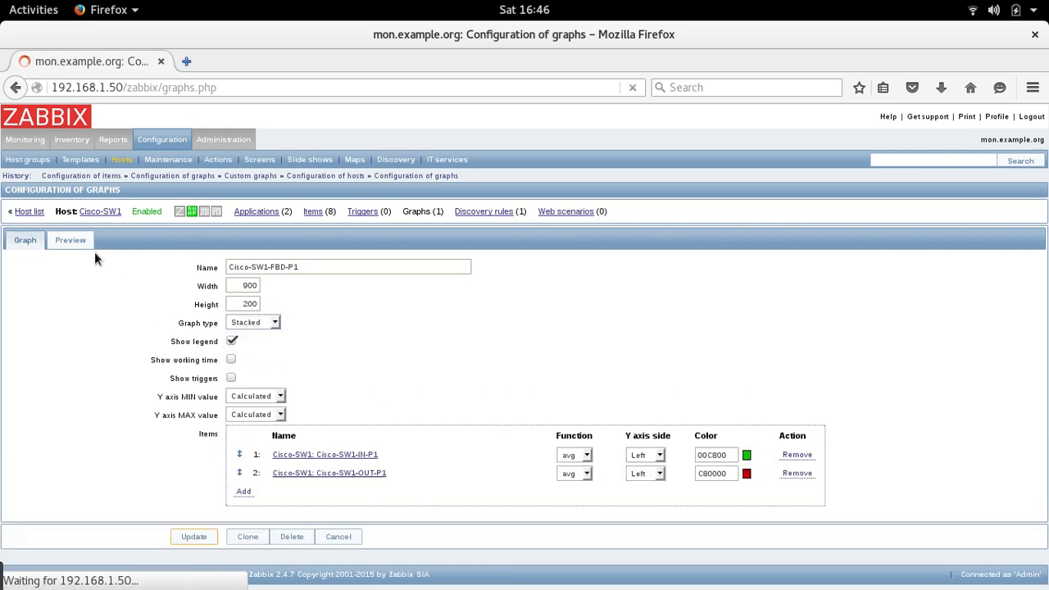
{"action": "left_click", "coordinate": [82, 242]}
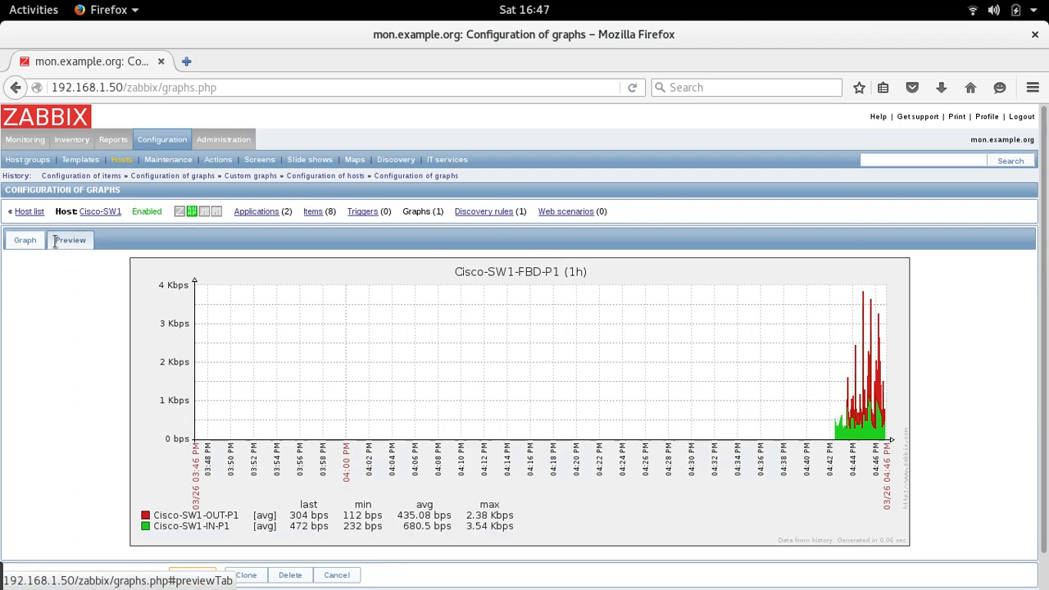
{"action": "left_click", "coordinate": [24, 239]}
Step: Preview the graph as Exploded type, then return to the Monitoring dashboard without saving
{"action": "left_click", "coordinate": [263, 321]}
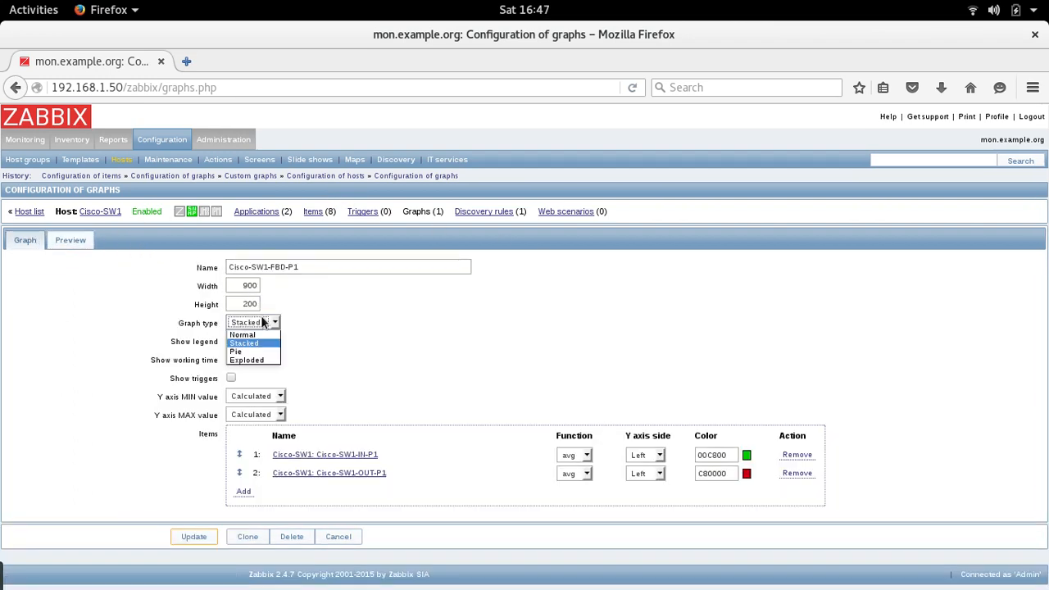
{"action": "left_click", "coordinate": [247, 360]}
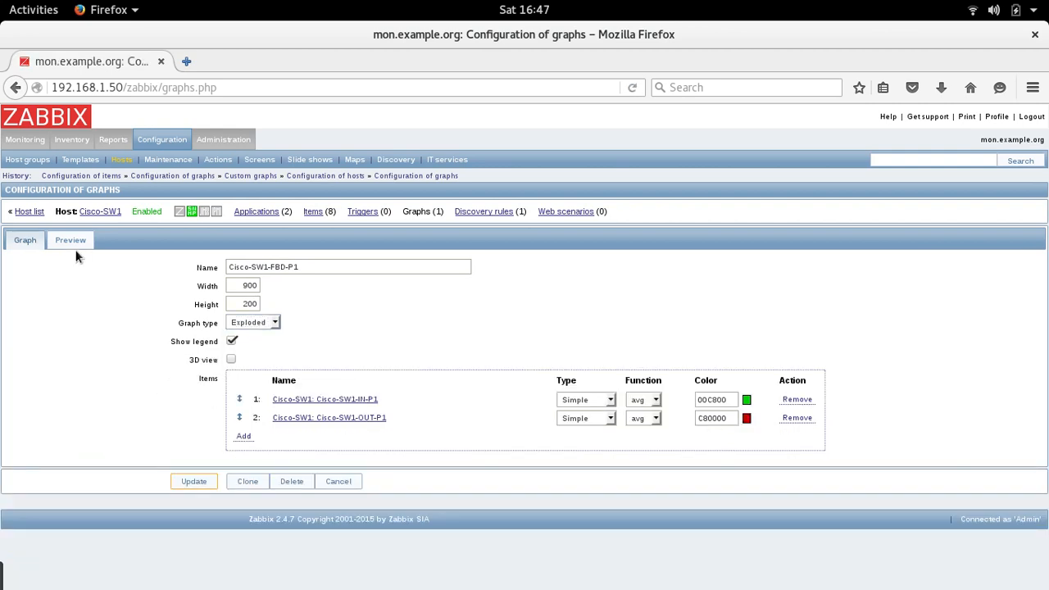
{"action": "left_click", "coordinate": [72, 241]}
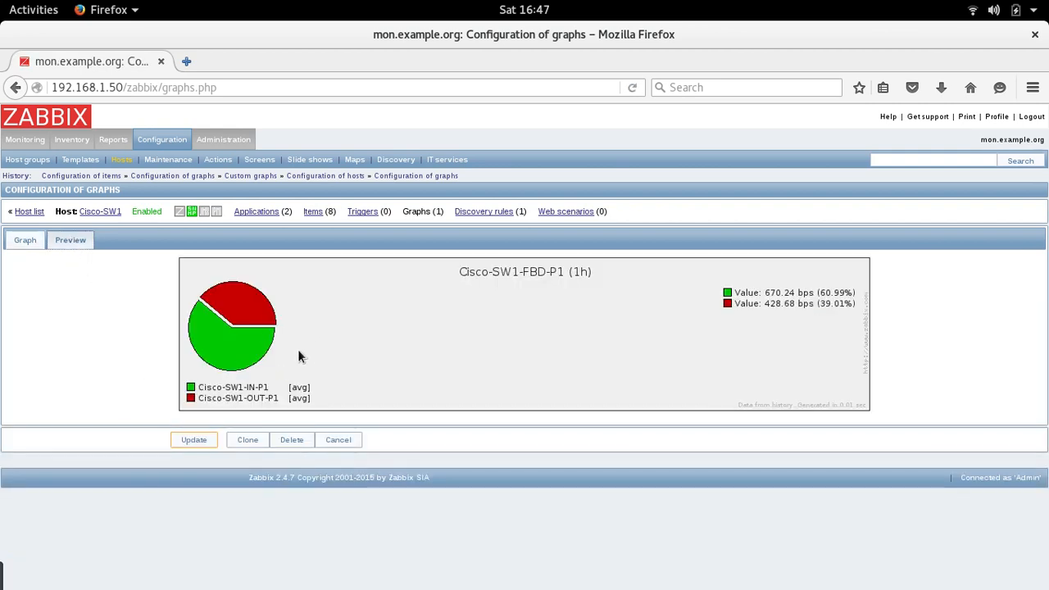
{"action": "left_click", "coordinate": [25, 139]}
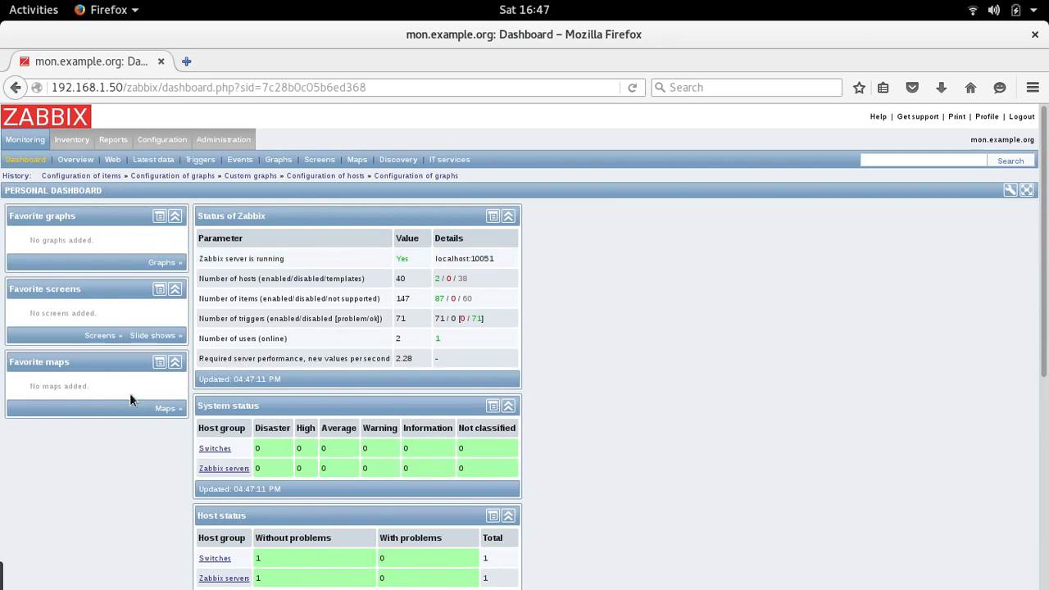
Step: Browse Latest data, the Cisco-SW1-FBD-P1 graph and Overview, open Administration, then switch to SimpleScreenRecorder
{"action": "left_click", "coordinate": [158, 159]}
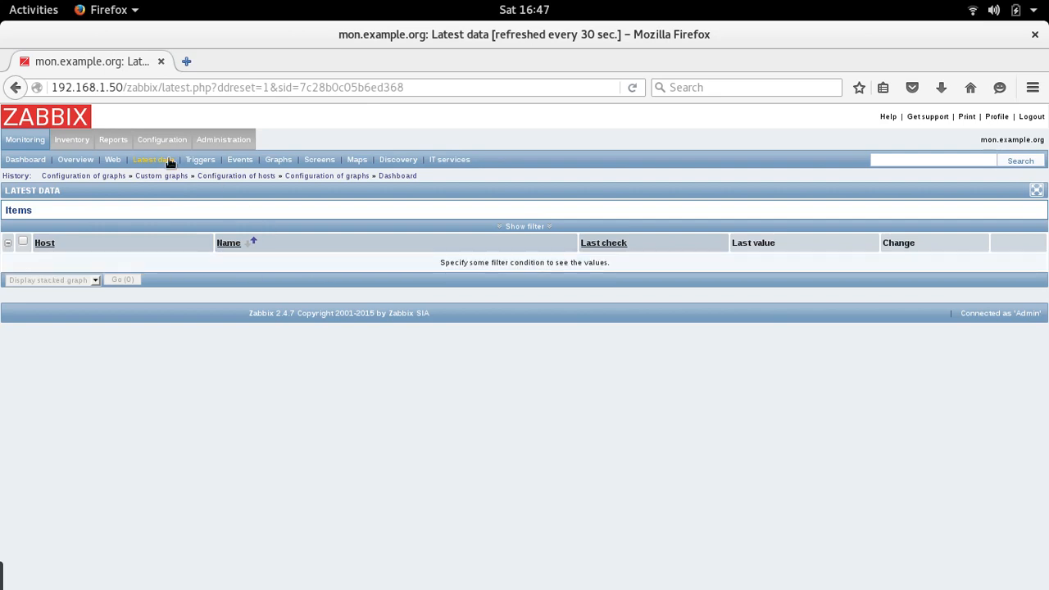
{"action": "left_click", "coordinate": [277, 161]}
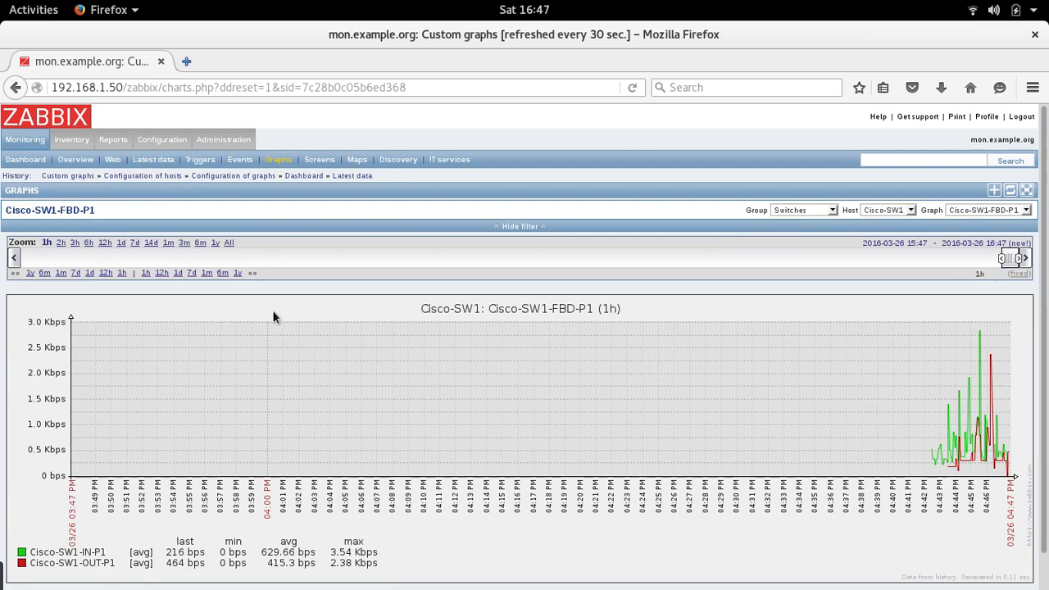
{"action": "left_click", "coordinate": [159, 161]}
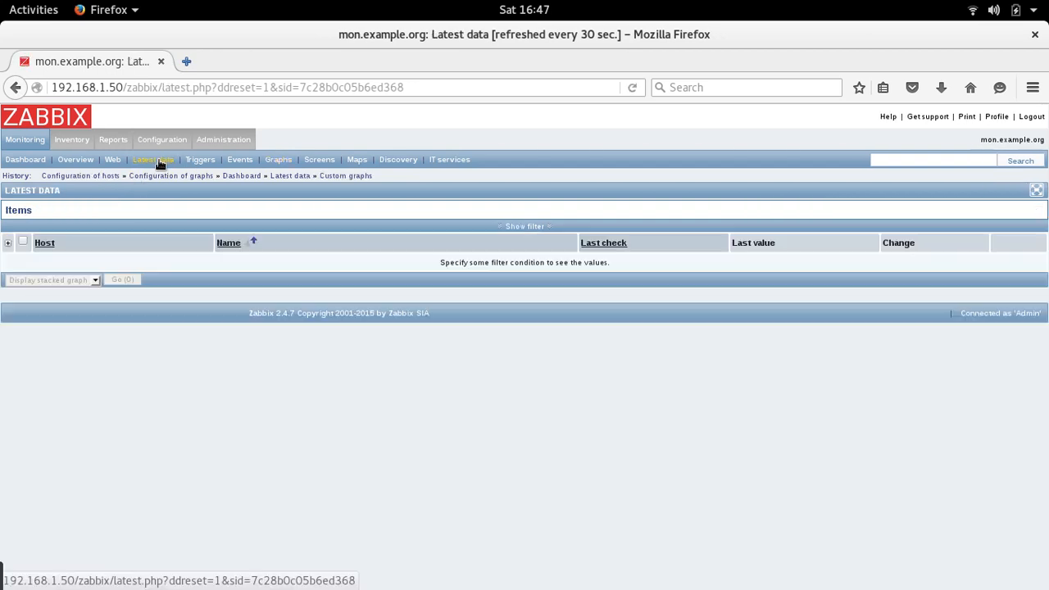
{"action": "left_click", "coordinate": [76, 163]}
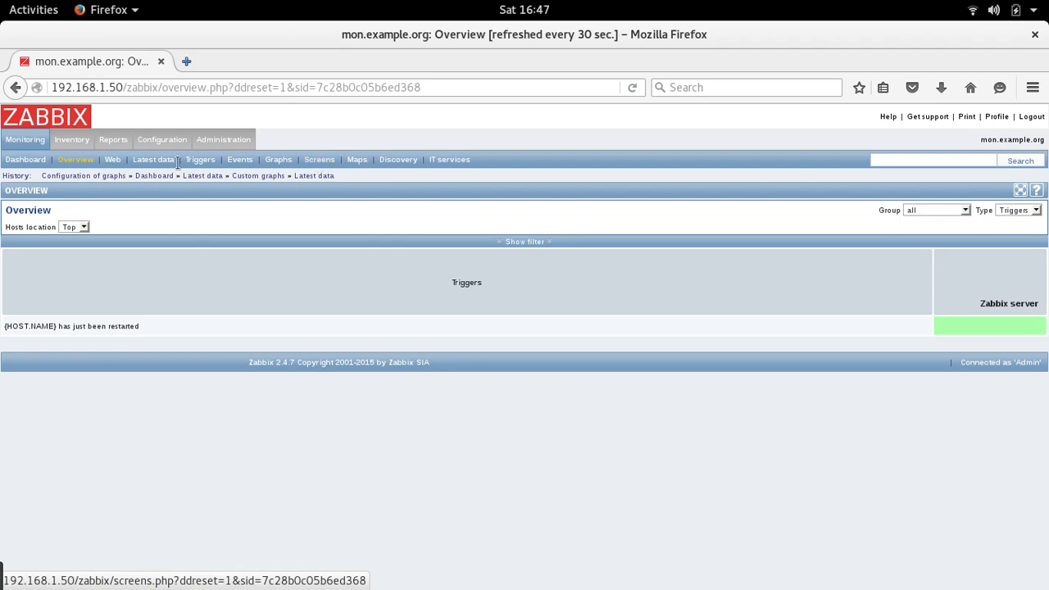
{"action": "left_click", "coordinate": [212, 140]}
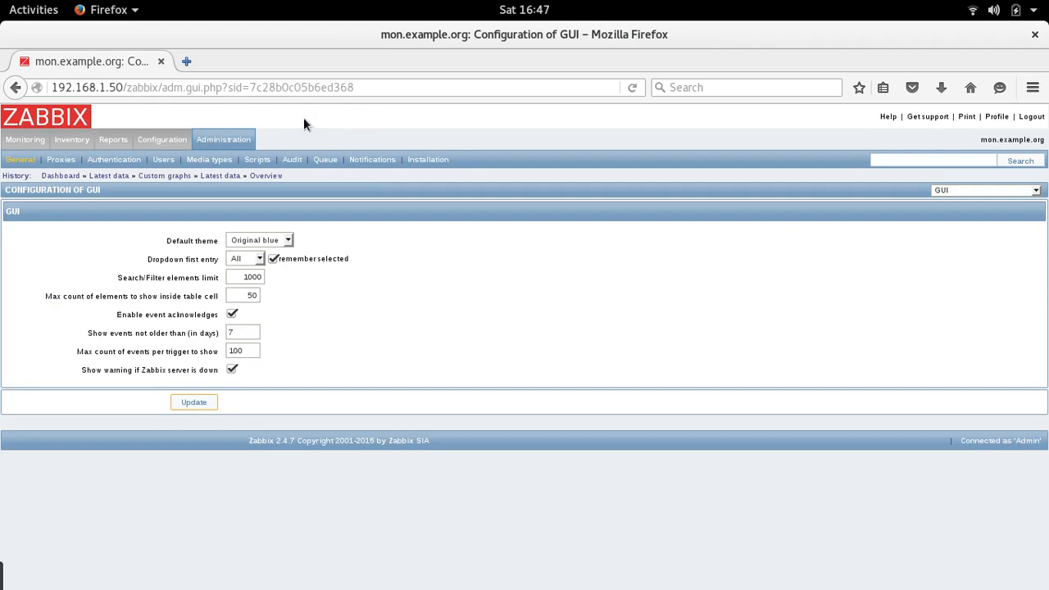
{"action": "left_click", "coordinate": [33, 9]}
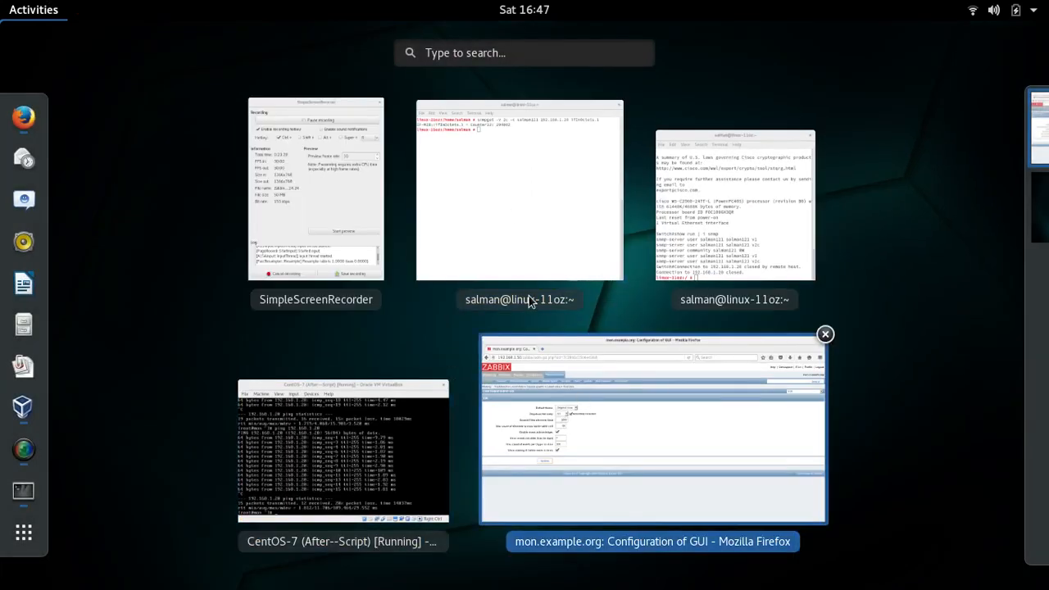
{"action": "left_click", "coordinate": [333, 196]}
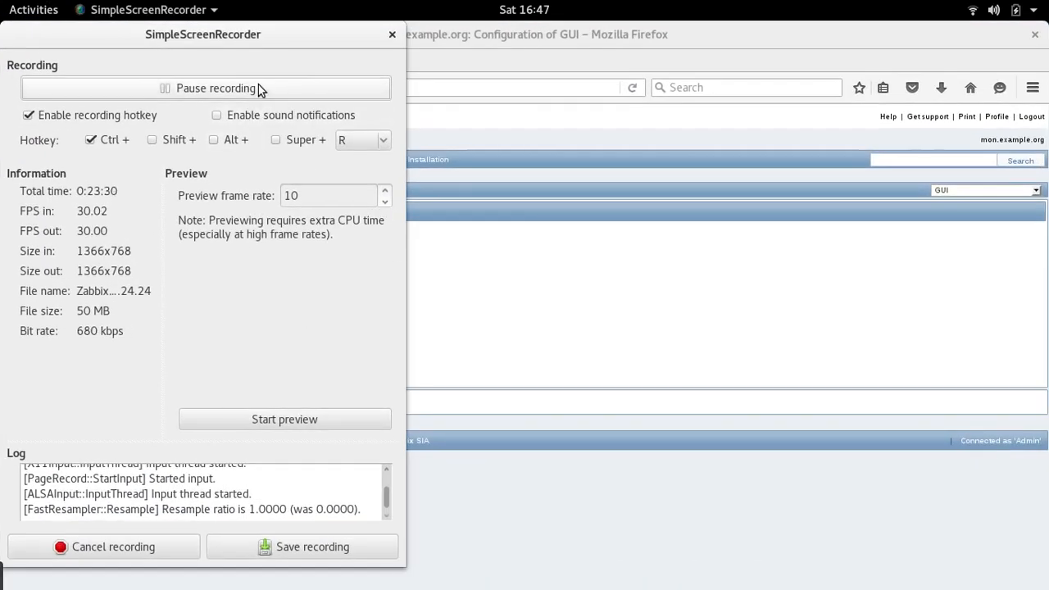